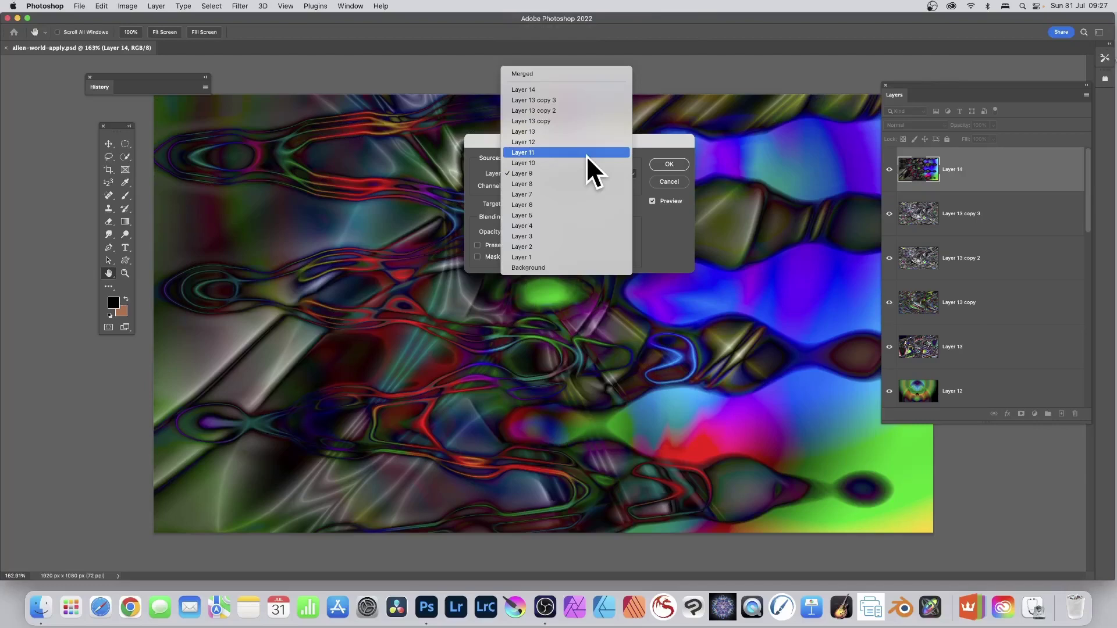
# Try Layers 11, 9 and 7 as the Red-channel Difference source for Layer 14, ending on Layer 7.
pyautogui.click(585, 152)
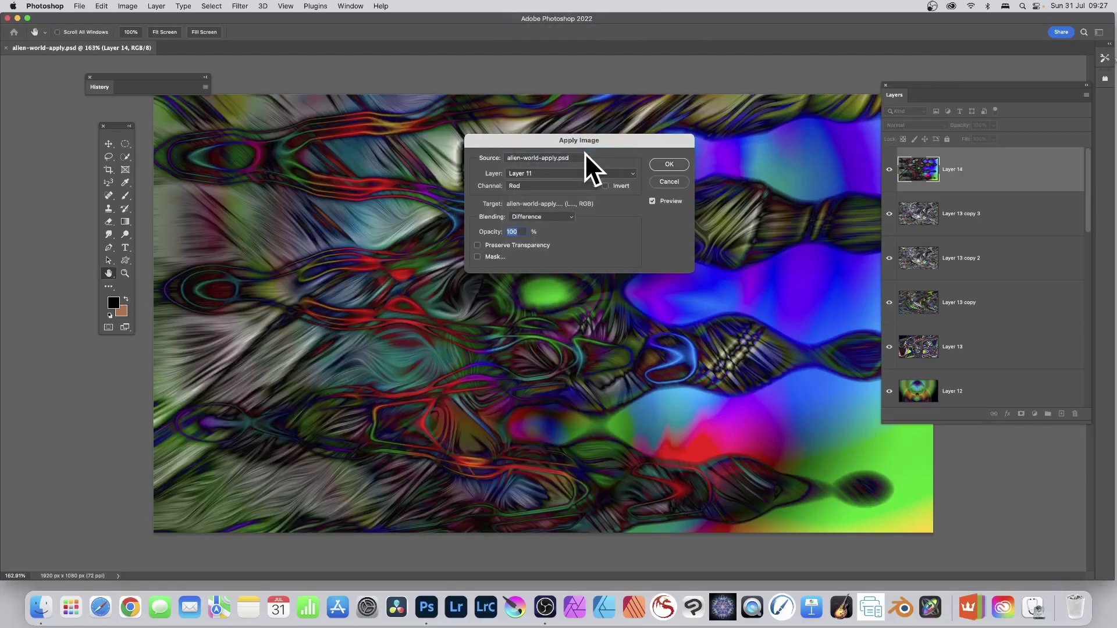
pyautogui.click(564, 173)
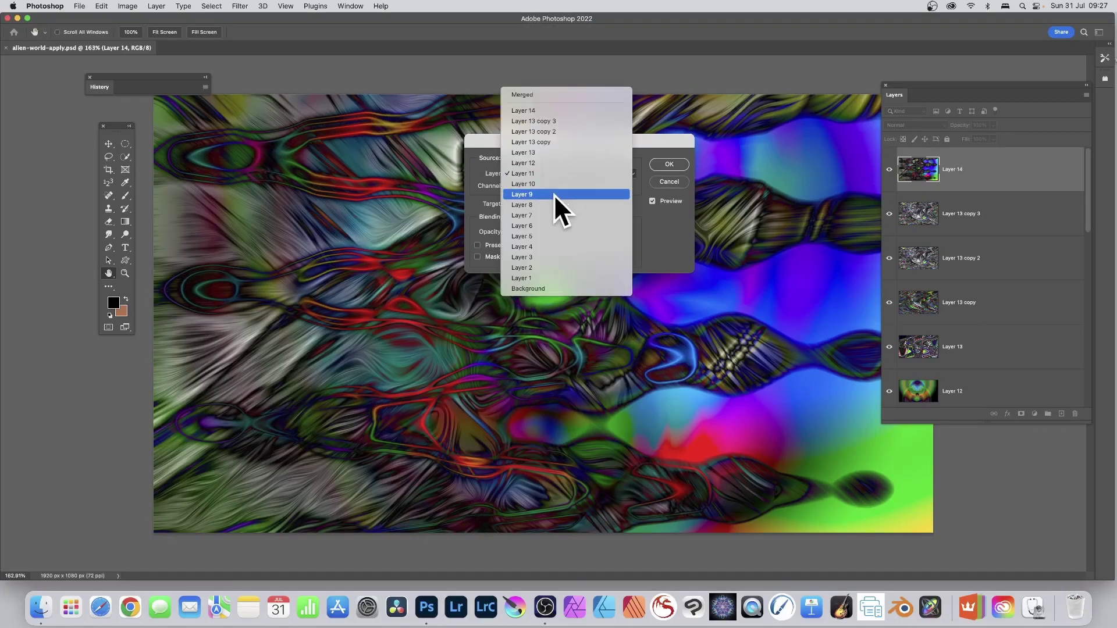
pyautogui.click(554, 194)
pyautogui.click(561, 170)
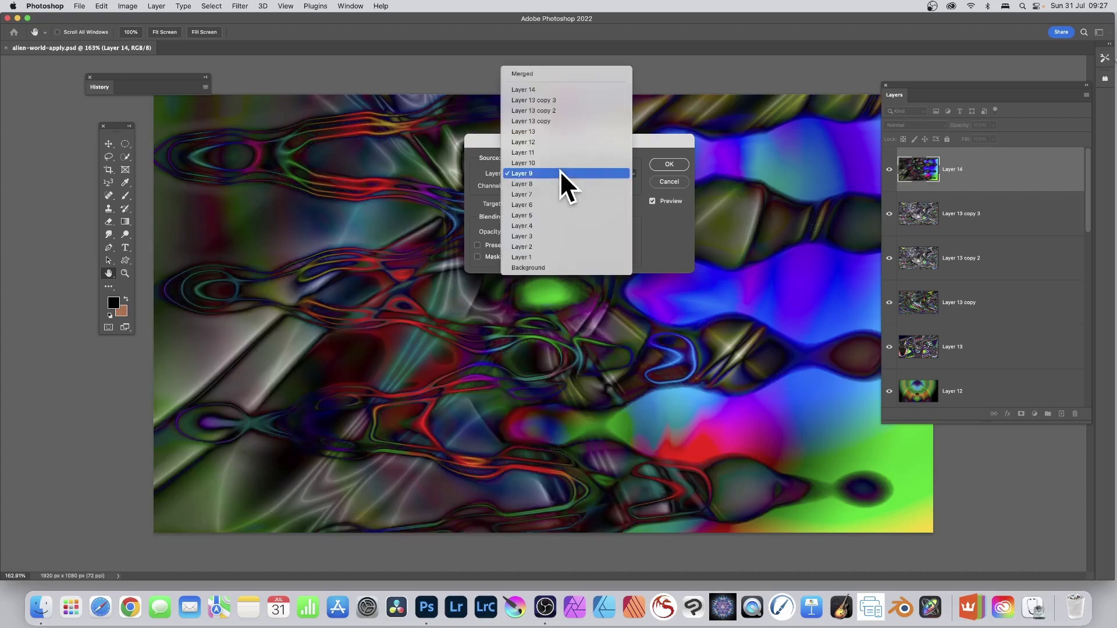
pyautogui.click(550, 195)
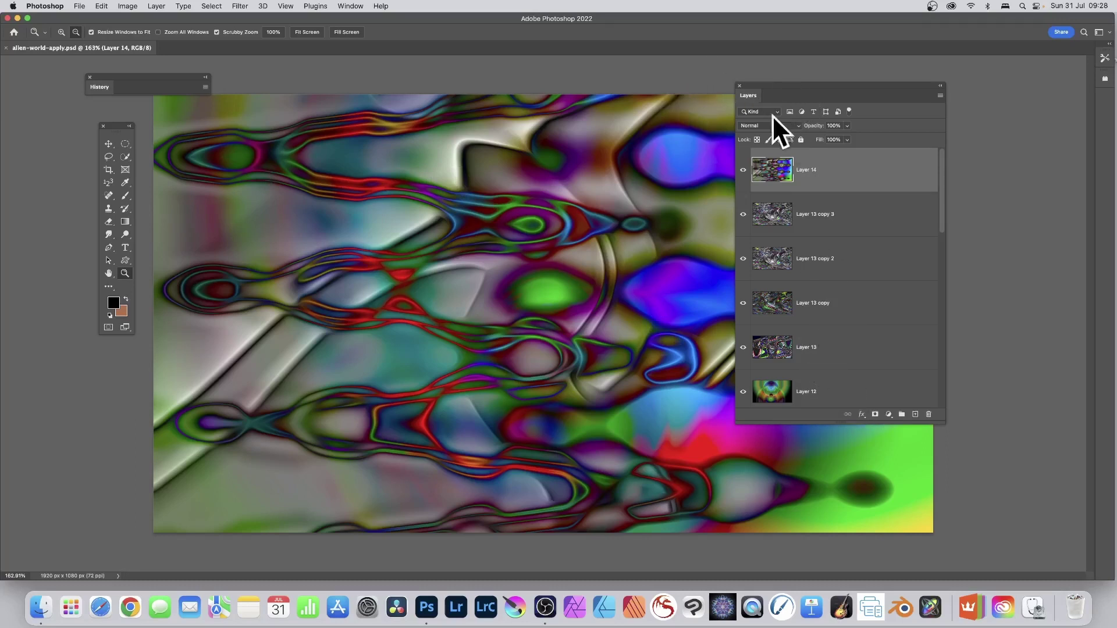
pyautogui.moveTo(815, 170); pyautogui.dragTo(916, 416)
# Add Layer 15 and fill it with four overlapping Difference-mode radial gradients.
pyautogui.click(915, 414)
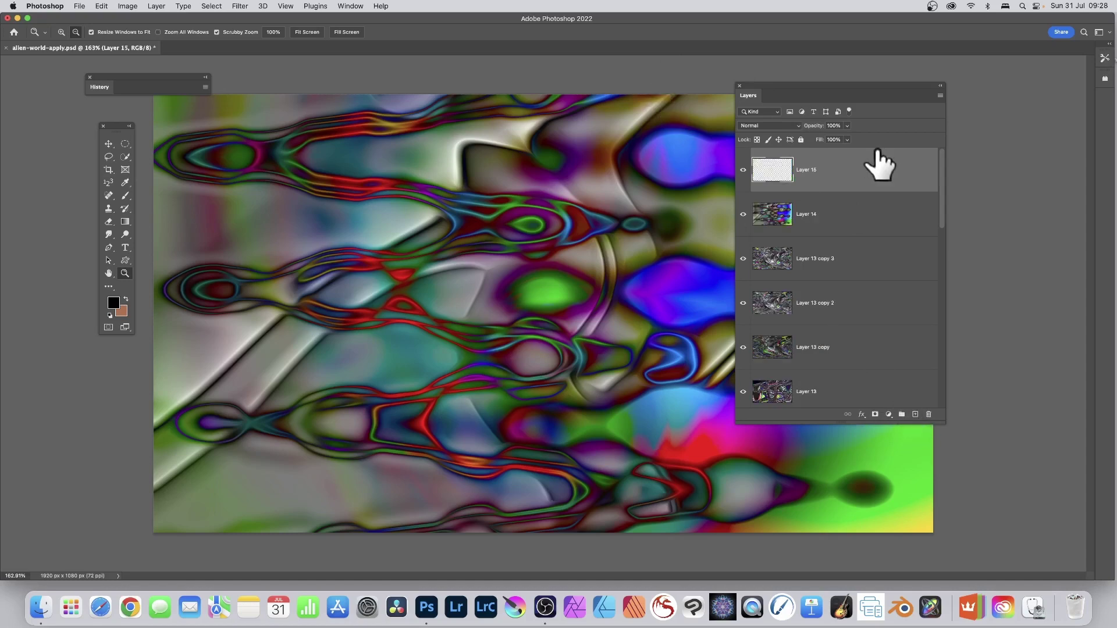
pyautogui.click(124, 221)
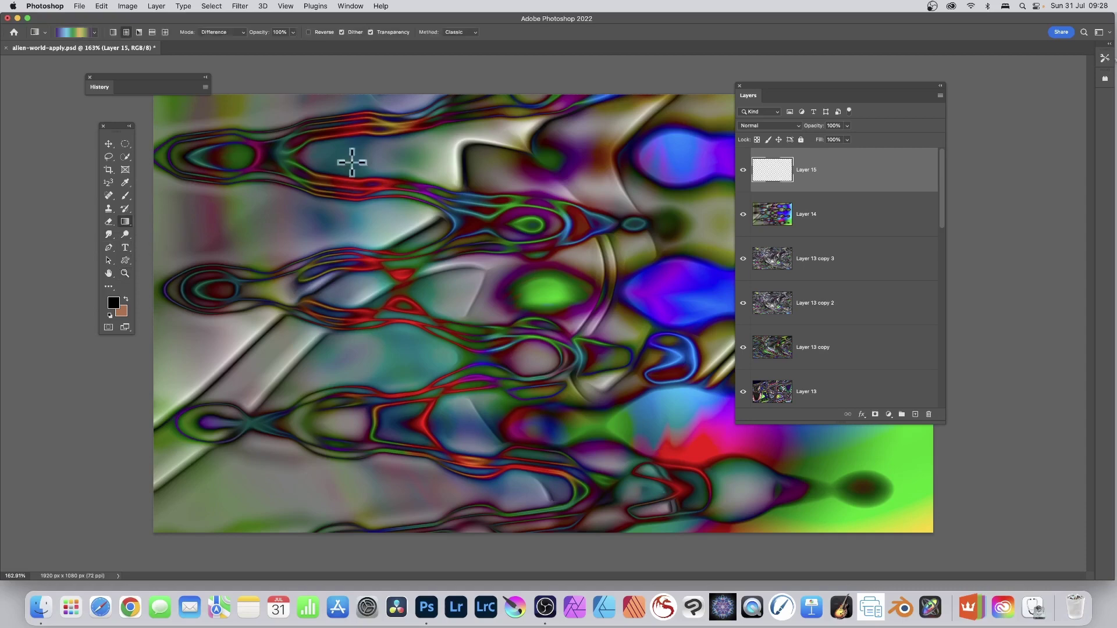
pyautogui.moveTo(234, 112); pyautogui.dragTo(680, 240)
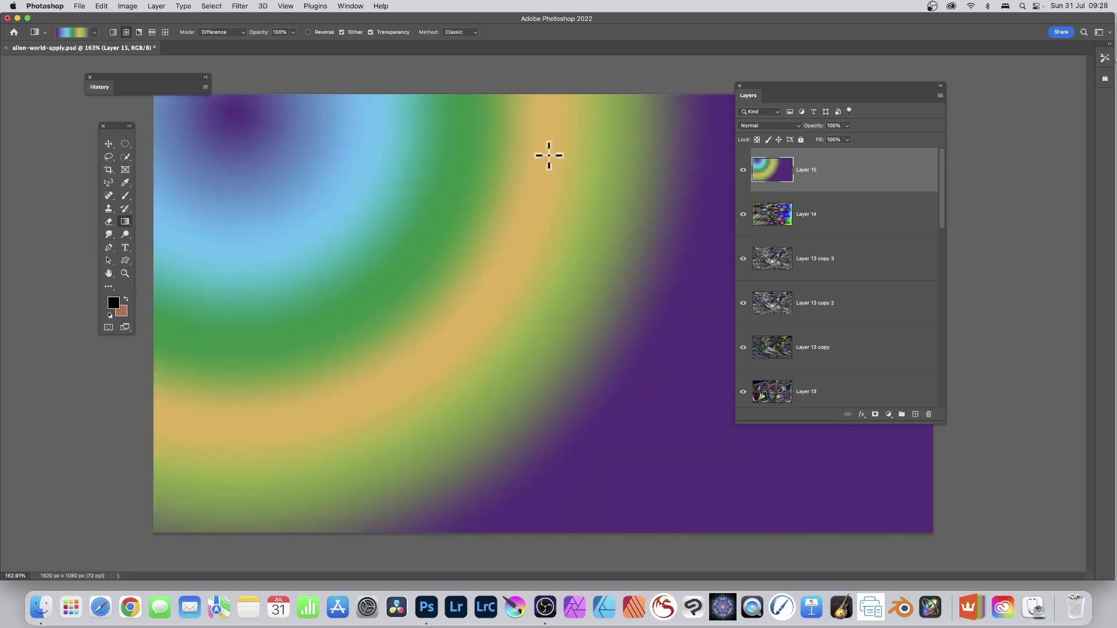
pyautogui.moveTo(546, 154); pyautogui.dragTo(302, 348)
pyautogui.moveTo(576, 372); pyautogui.dragTo(440, 129)
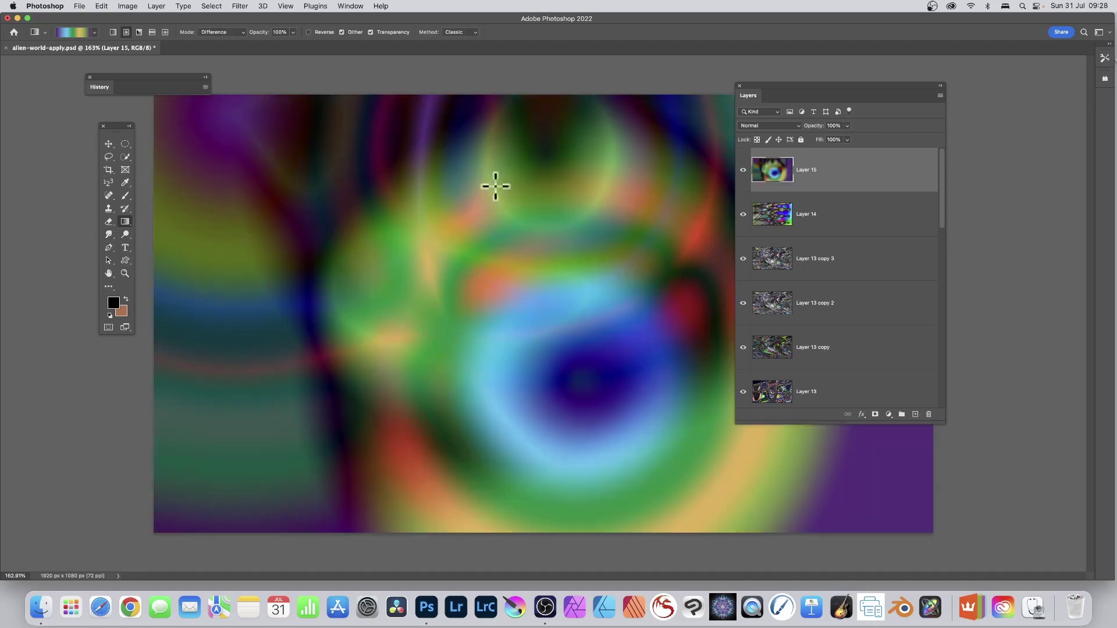
pyautogui.moveTo(563, 219); pyautogui.dragTo(486, 318)
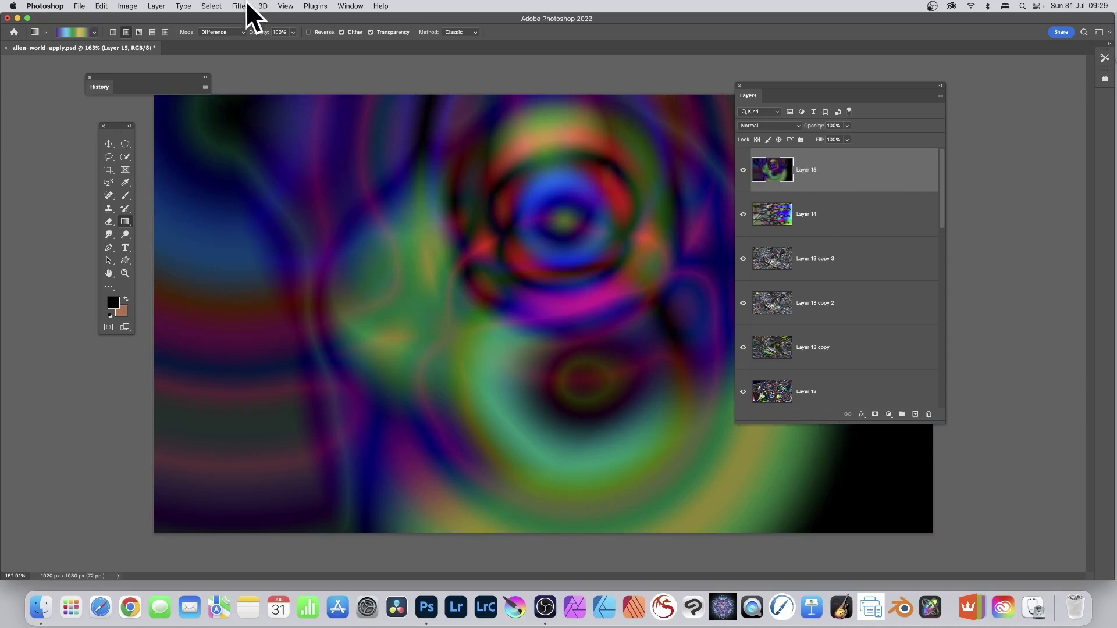
# Add Layer 16 and overlay three Difference radial gradients into a purple-green pattern.
pyautogui.click(915, 414)
pyautogui.moveTo(582, 135); pyautogui.dragTo(306, 344)
pyautogui.moveTo(539, 372); pyautogui.dragTo(431, 210)
pyautogui.moveTo(548, 279); pyautogui.dragTo(424, 165)
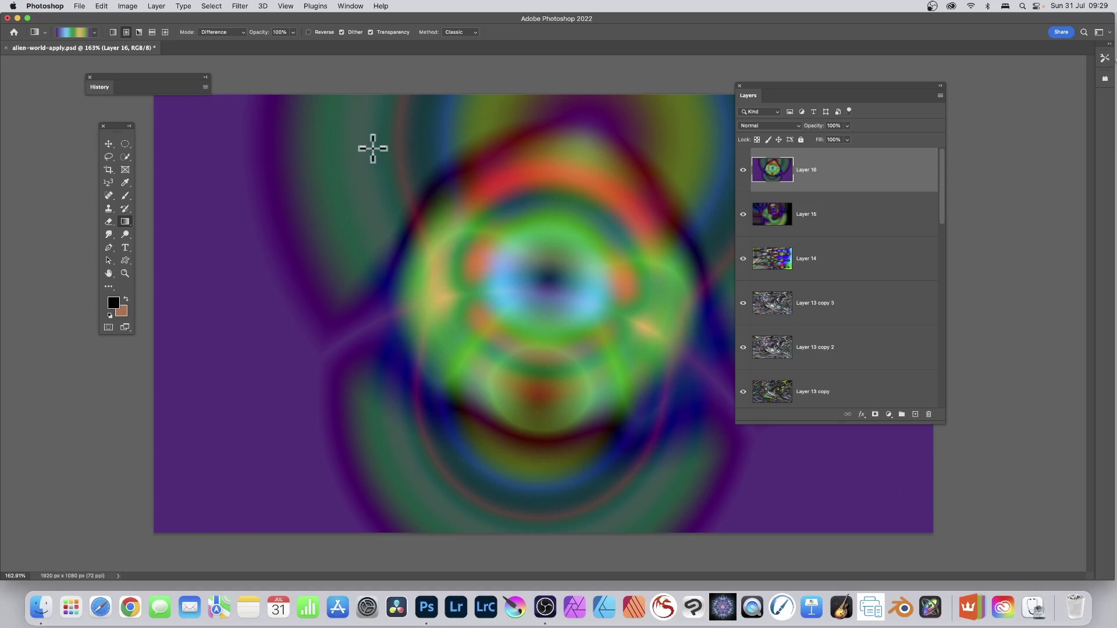
# Apply a randomized Sine Wave filter to Layer 16 (wavelength 494–691, amplitude 517–964).
pyautogui.click(239, 4)
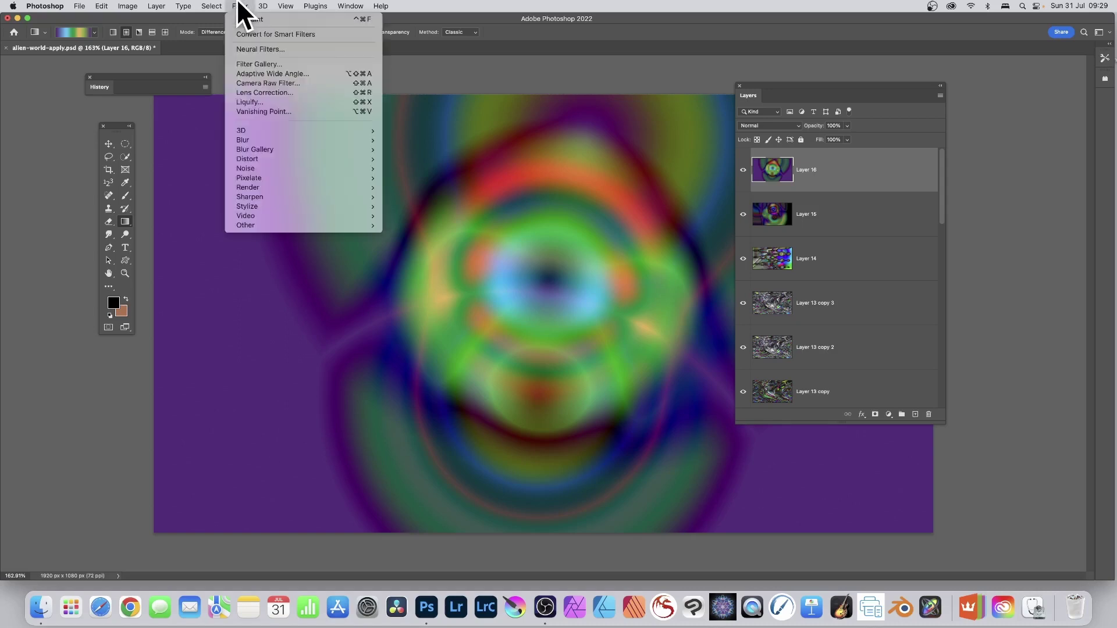
pyautogui.moveTo(253, 158)
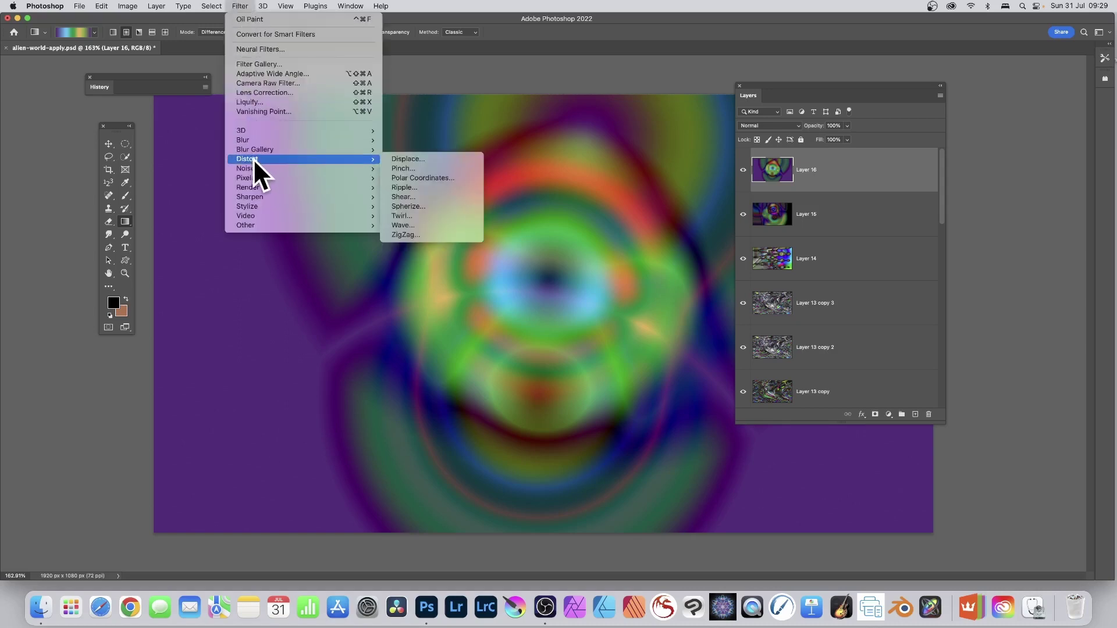
pyautogui.click(407, 226)
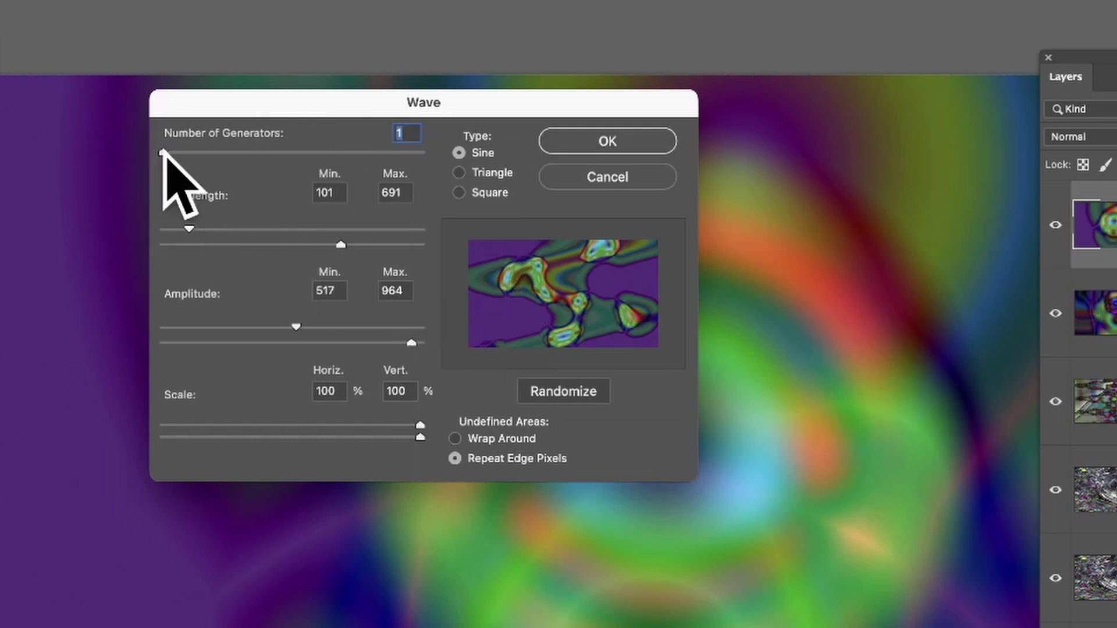
pyautogui.moveTo(191, 228); pyautogui.dragTo(290, 229)
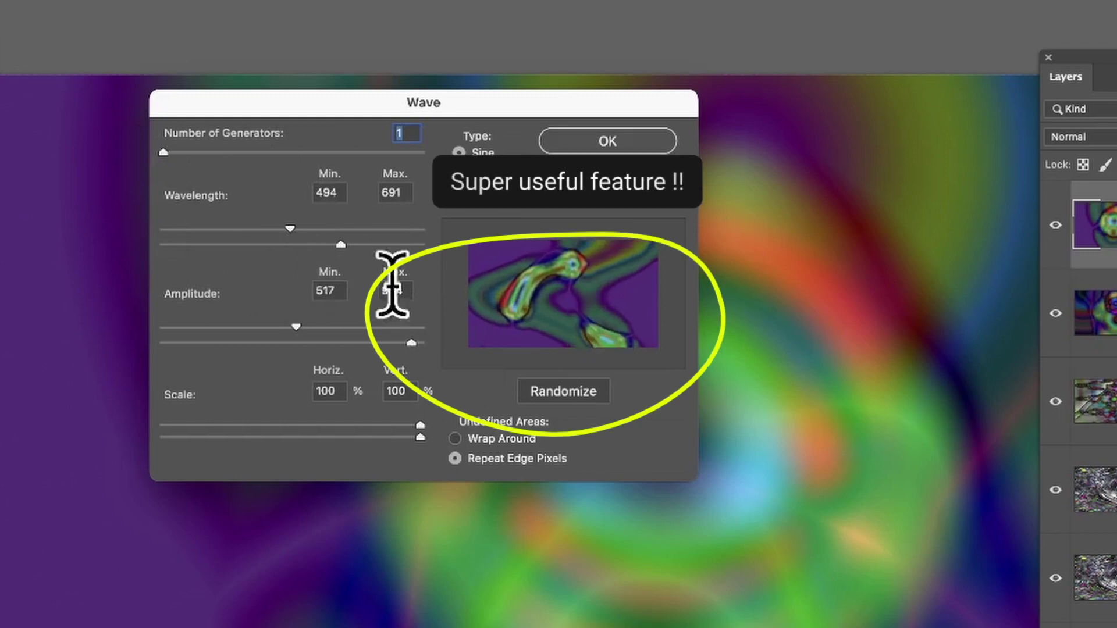
pyautogui.click(556, 394)
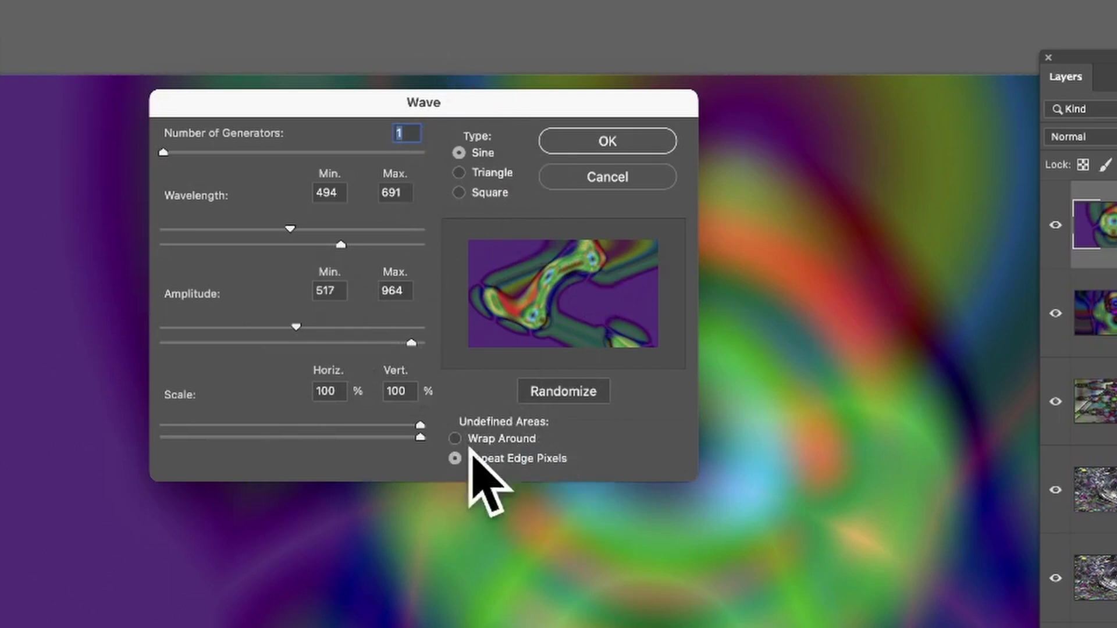
pyautogui.click(602, 143)
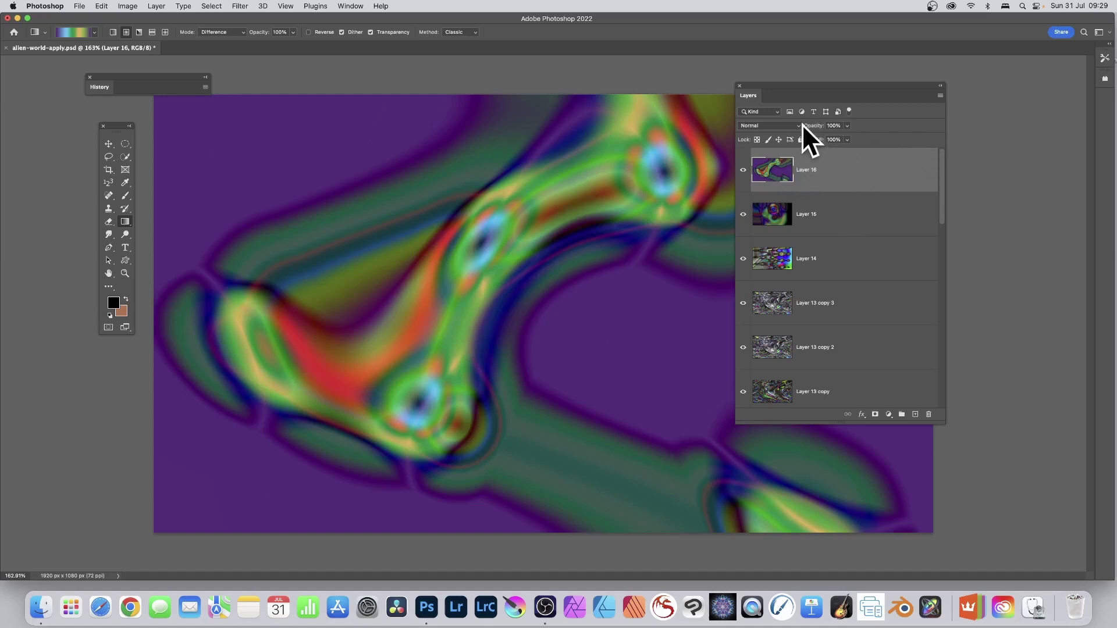
pyautogui.click(768, 126)
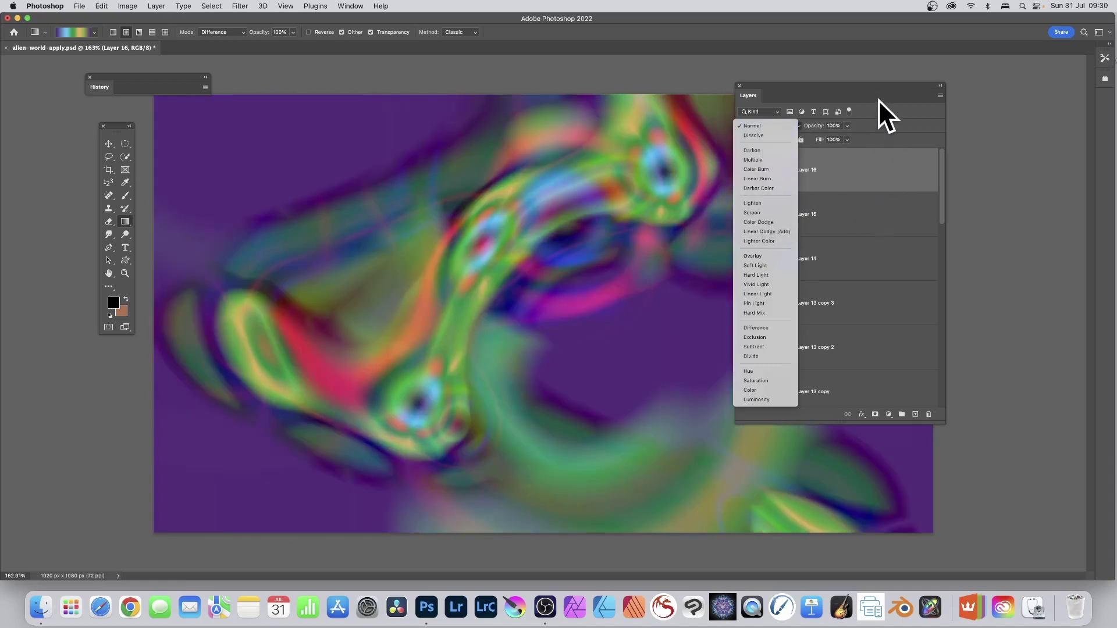
pyautogui.click(874, 92)
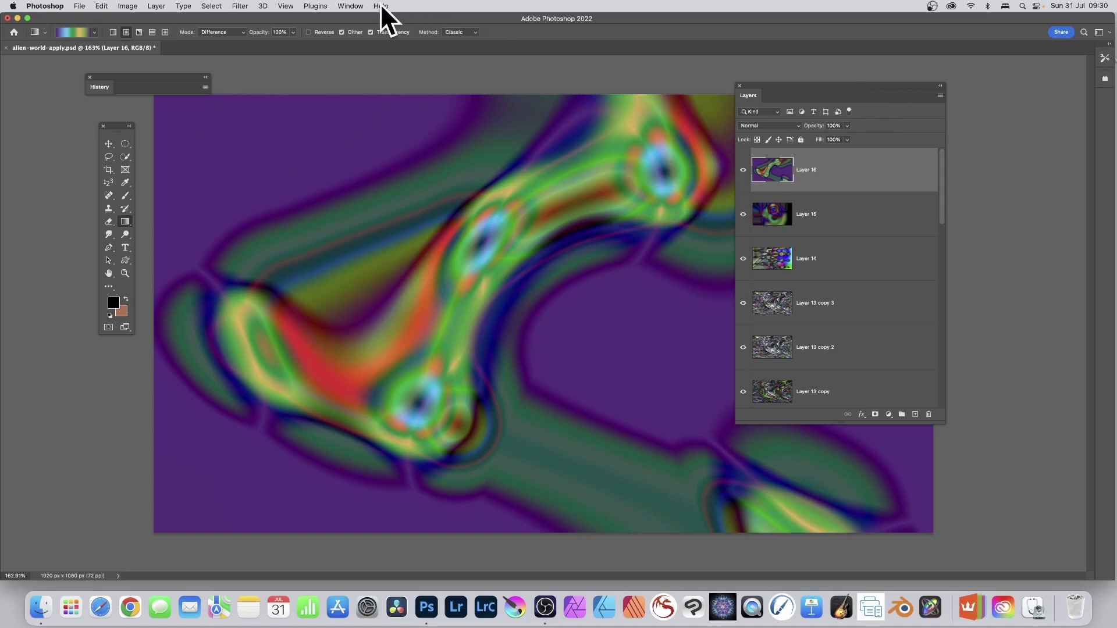
# Show the Channels panel, move it to the right, and add empty Layer 17 on top.
pyautogui.click(350, 6)
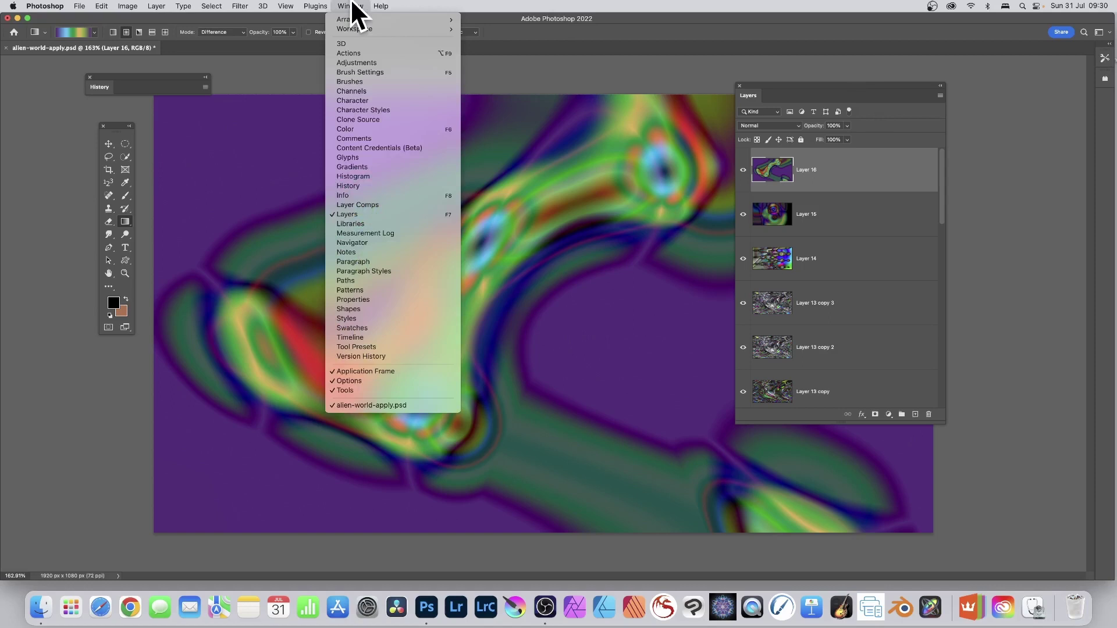
pyautogui.click(352, 92)
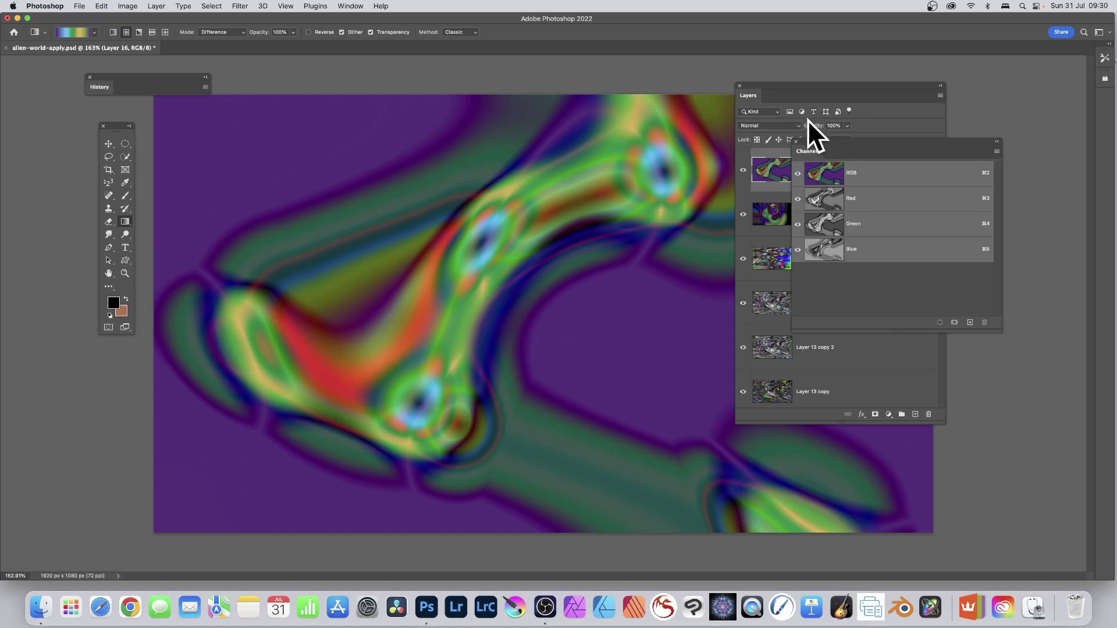
pyautogui.moveTo(805, 144); pyautogui.dragTo(930, 144)
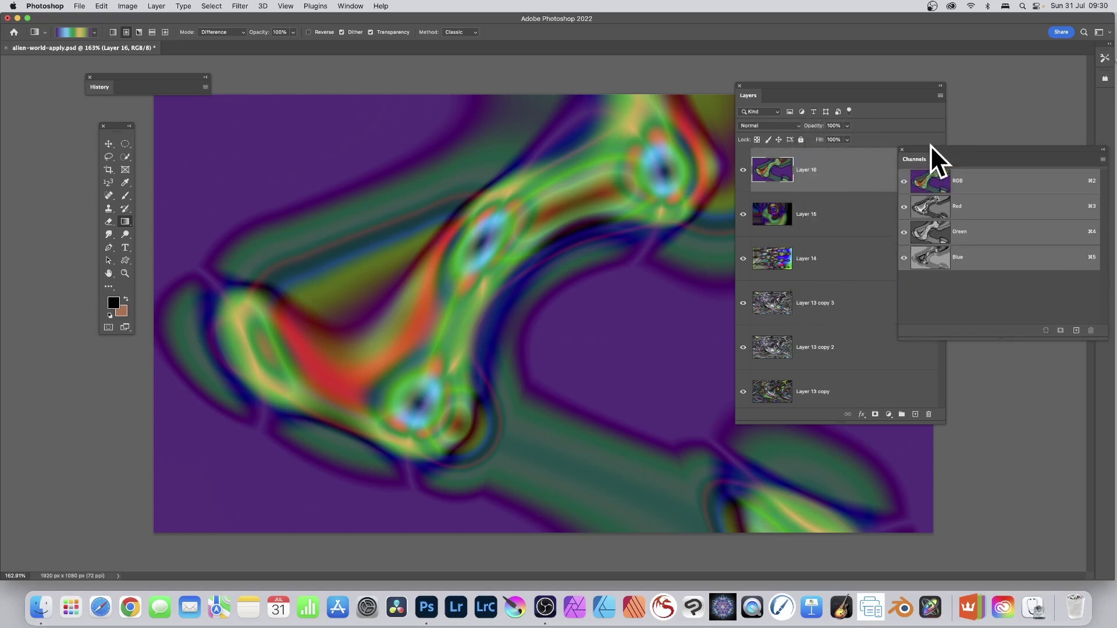
pyautogui.click(915, 415)
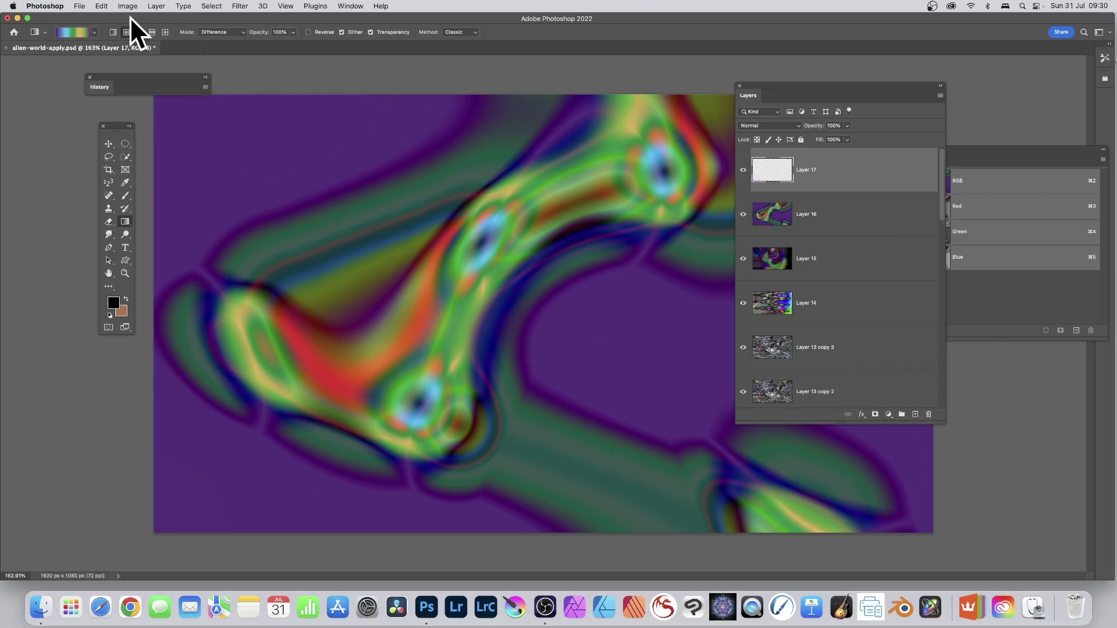
# Fill Layer 17 with solid black.
pyautogui.click(100, 6)
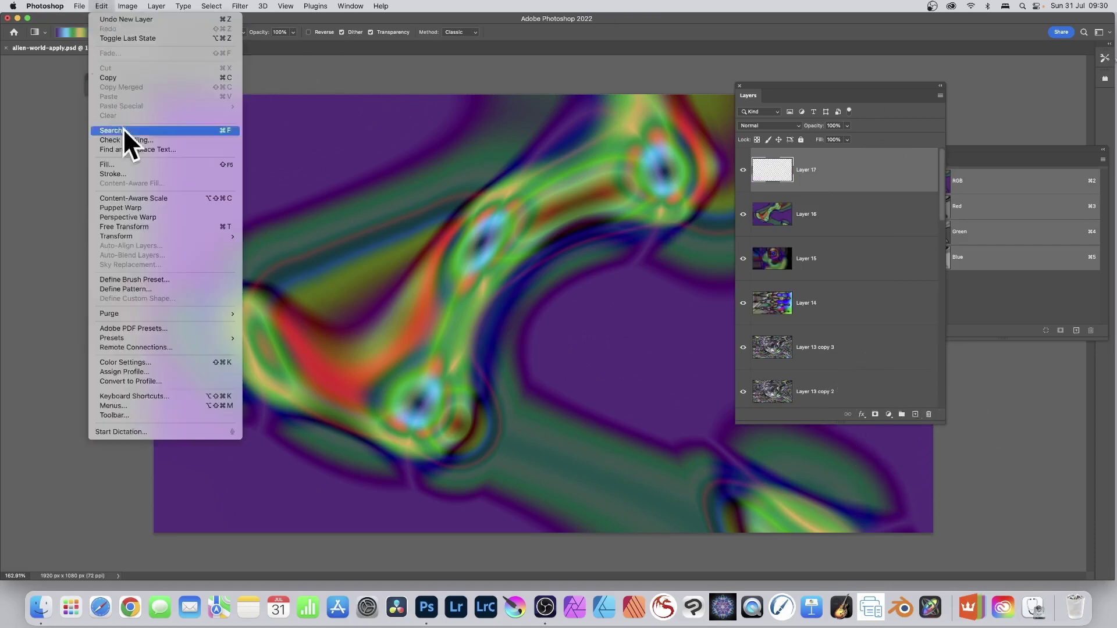
pyautogui.click(132, 165)
pyautogui.click(409, 139)
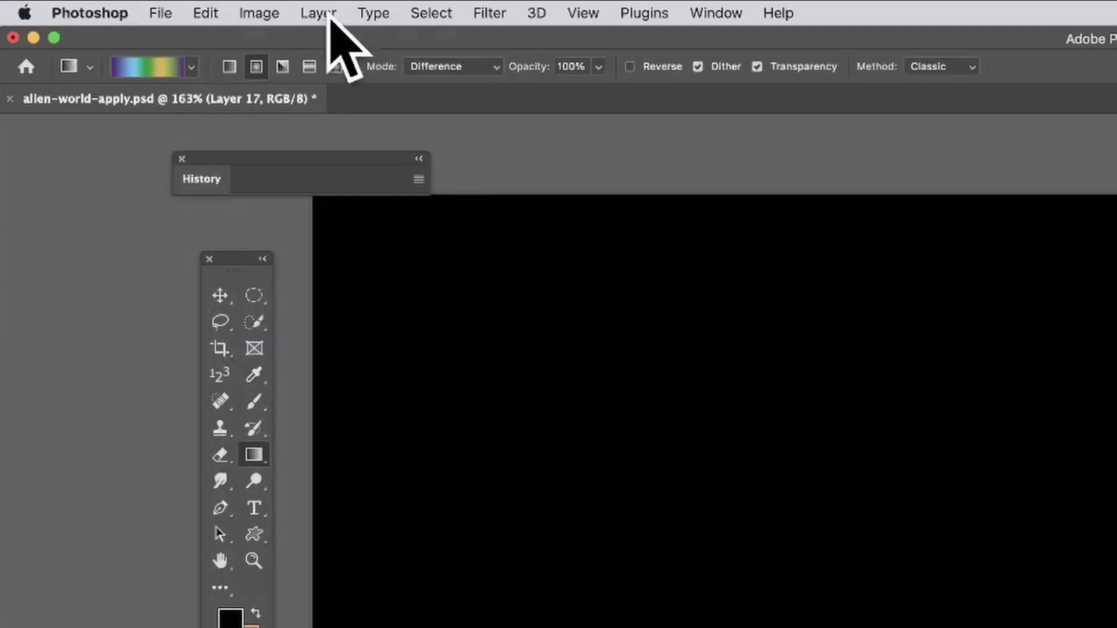
pyautogui.click(124, 6)
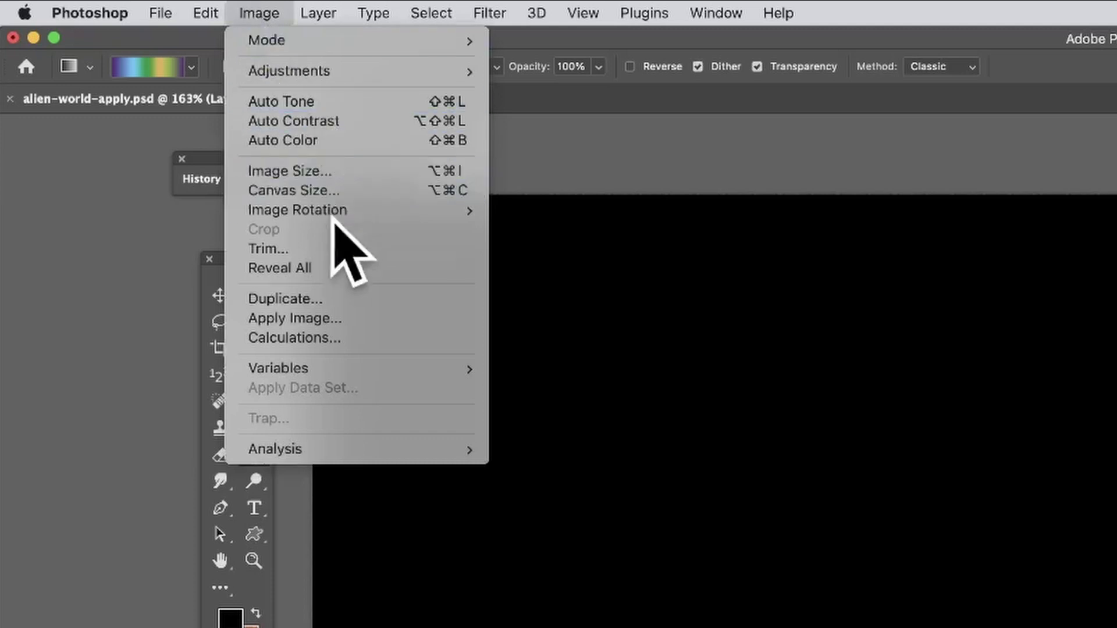
# In Apply Image, use alien-world-apply.psd Layer 6, Red channel, Difference blending at 100%.
pyautogui.click(307, 320)
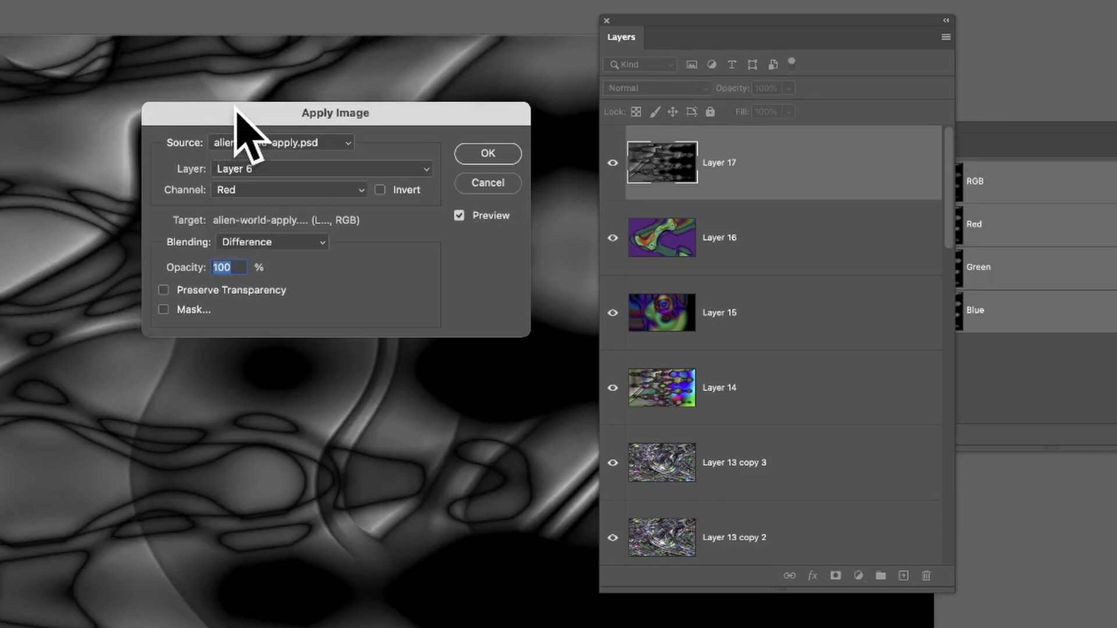
pyautogui.moveTo(1070, 288); pyautogui.dragTo(1114, 267)
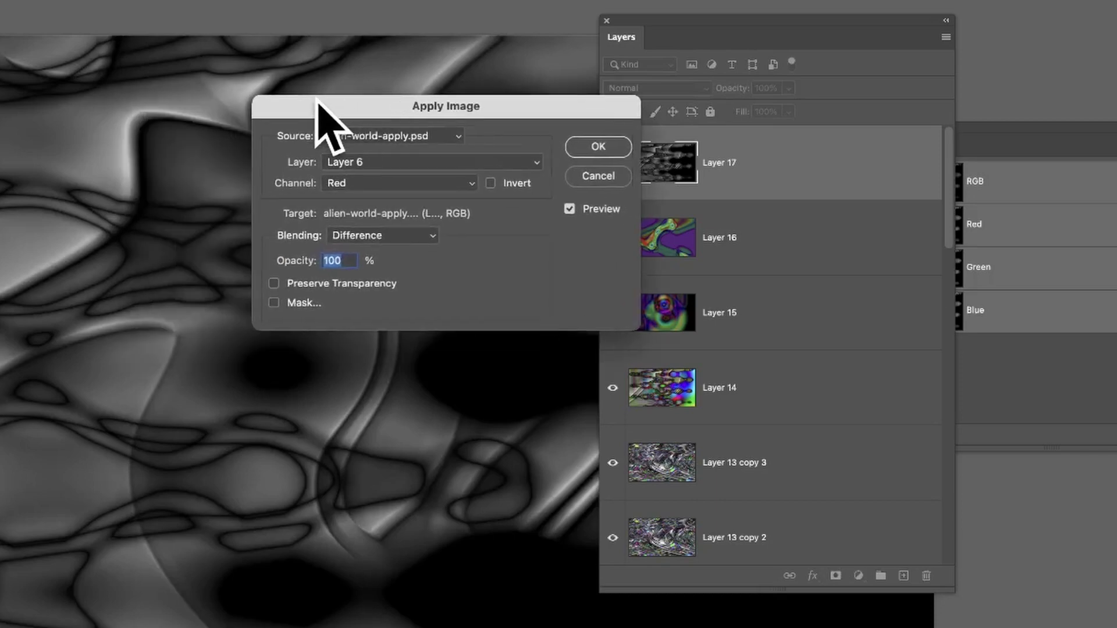
pyautogui.click(377, 139)
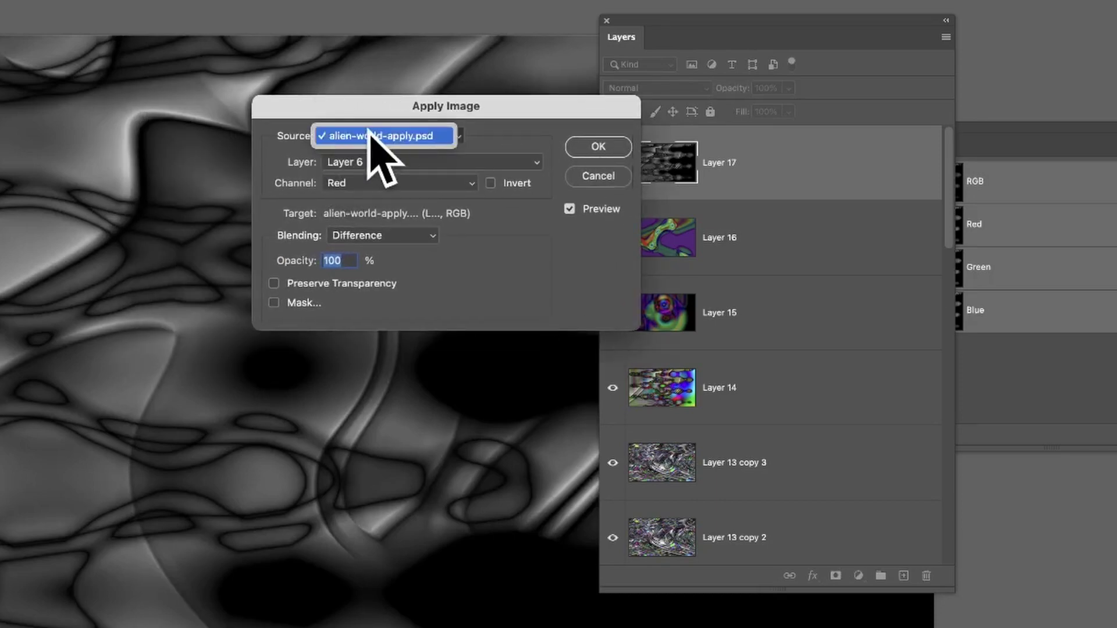
pyautogui.click(529, 127)
pyautogui.click(382, 169)
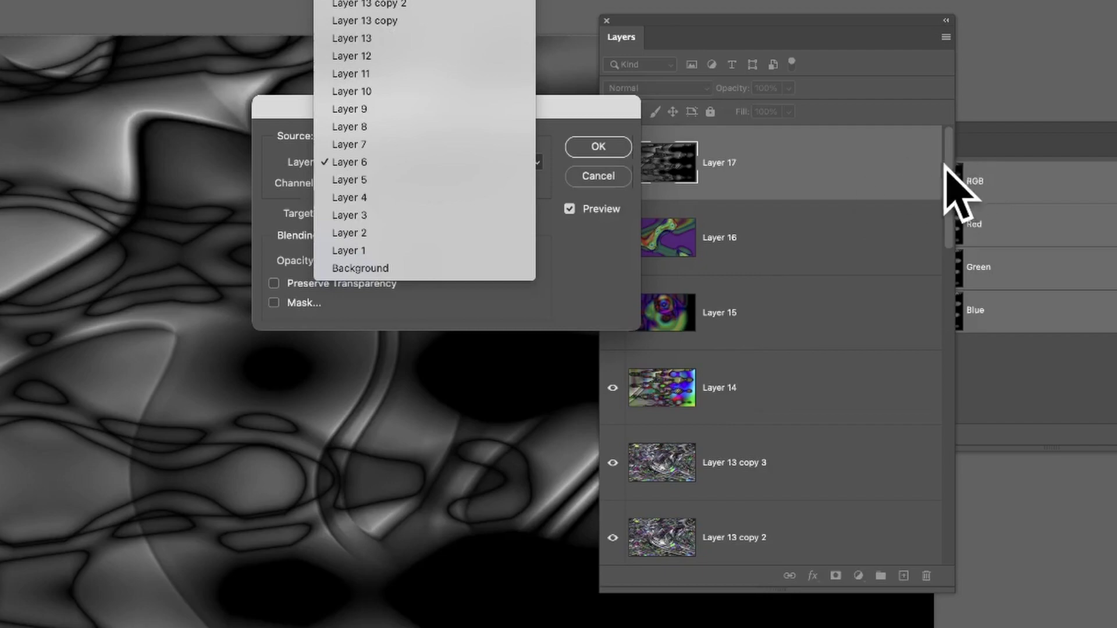
pyautogui.press('Escape')
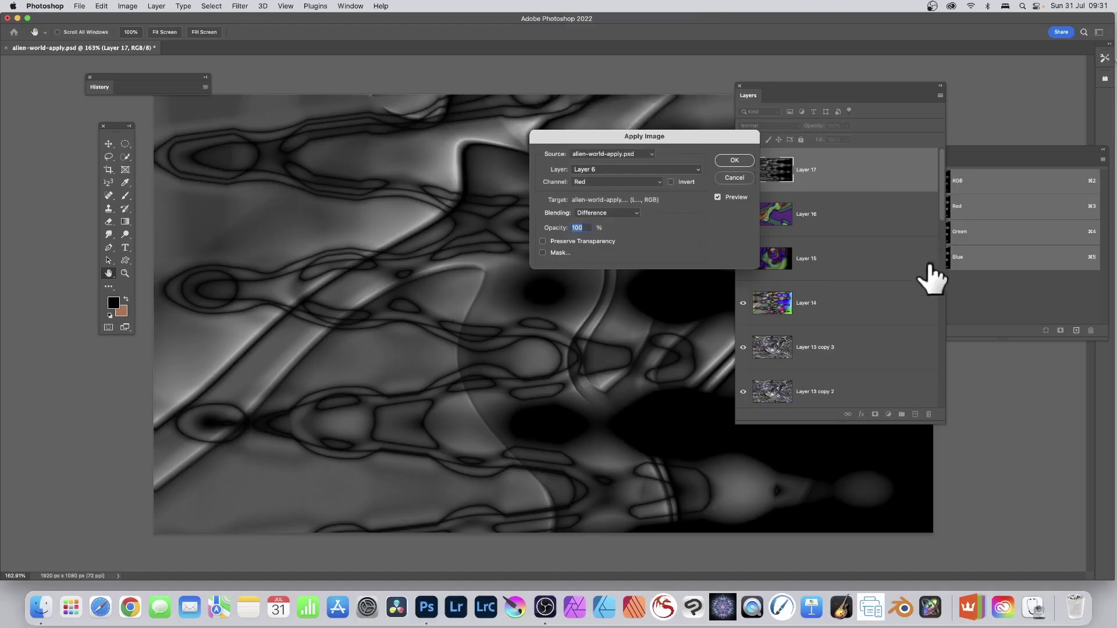
pyautogui.scroll(-5, 925, 343)
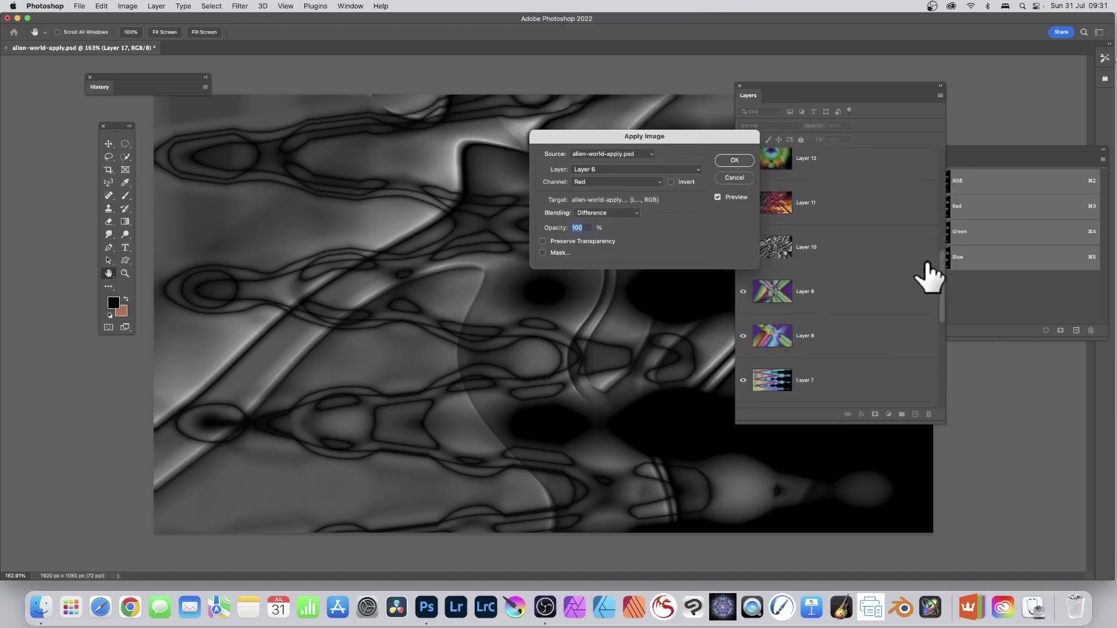
pyautogui.scroll(1, 929, 278)
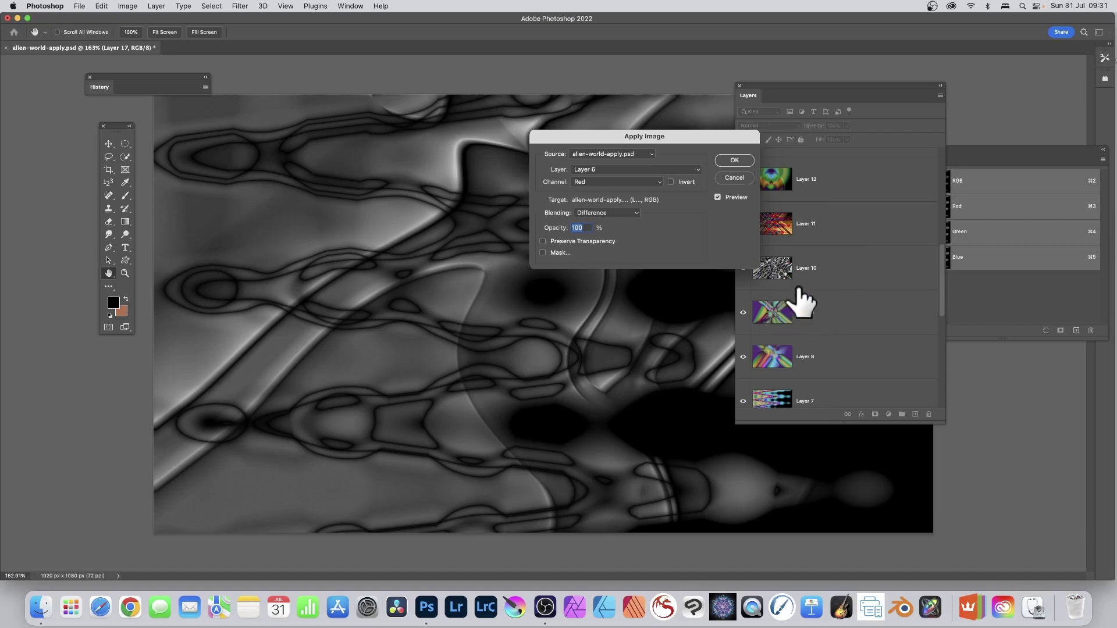
pyautogui.scroll(-5, 798, 300)
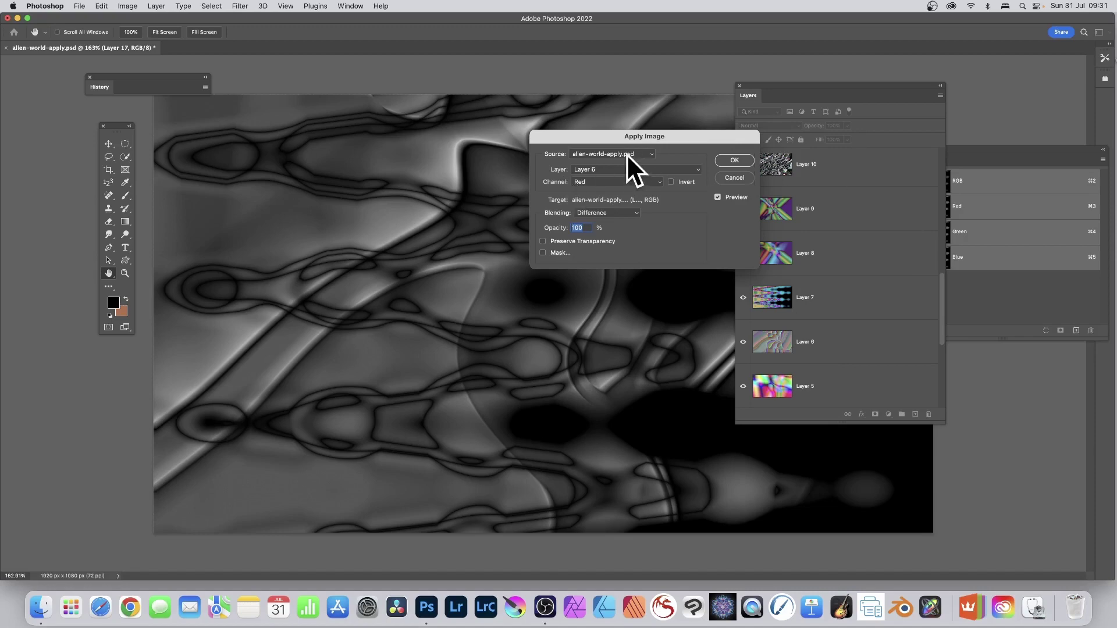
# Cycle Layer 6's source channel through Green, Blue and Transparency, settling on RGB.
pyautogui.click(602, 169)
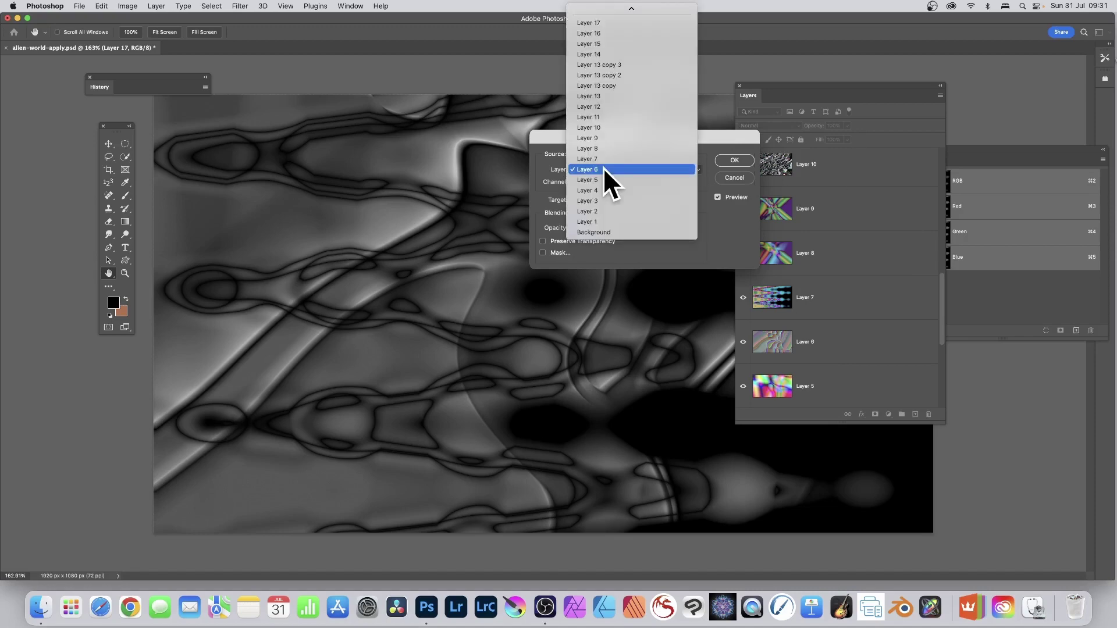
pyautogui.click(608, 169)
pyautogui.click(598, 182)
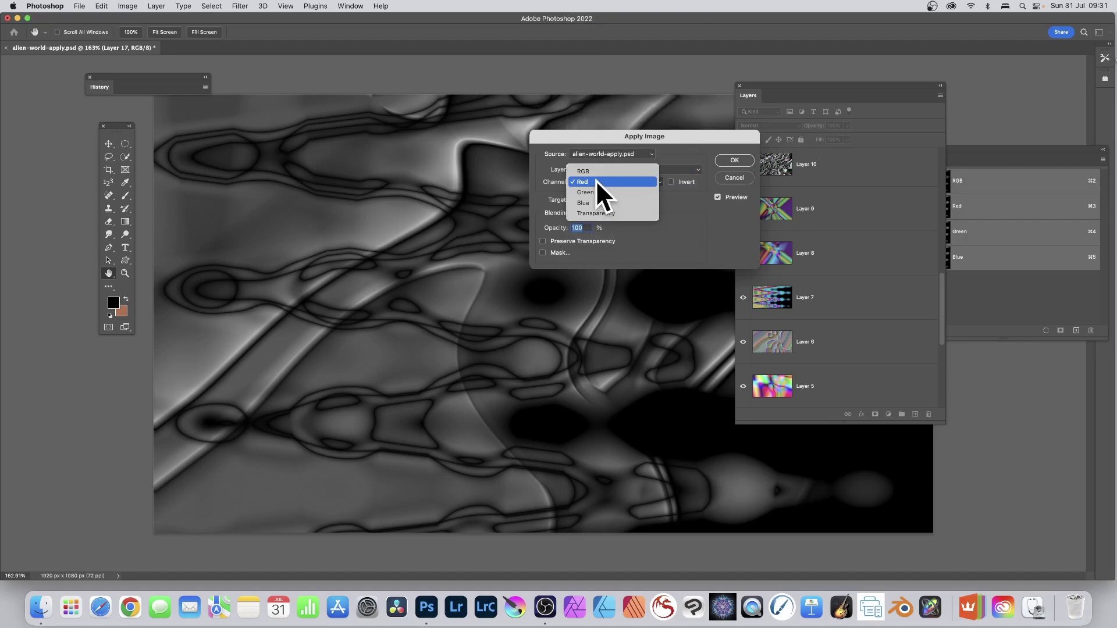
pyautogui.click(595, 190)
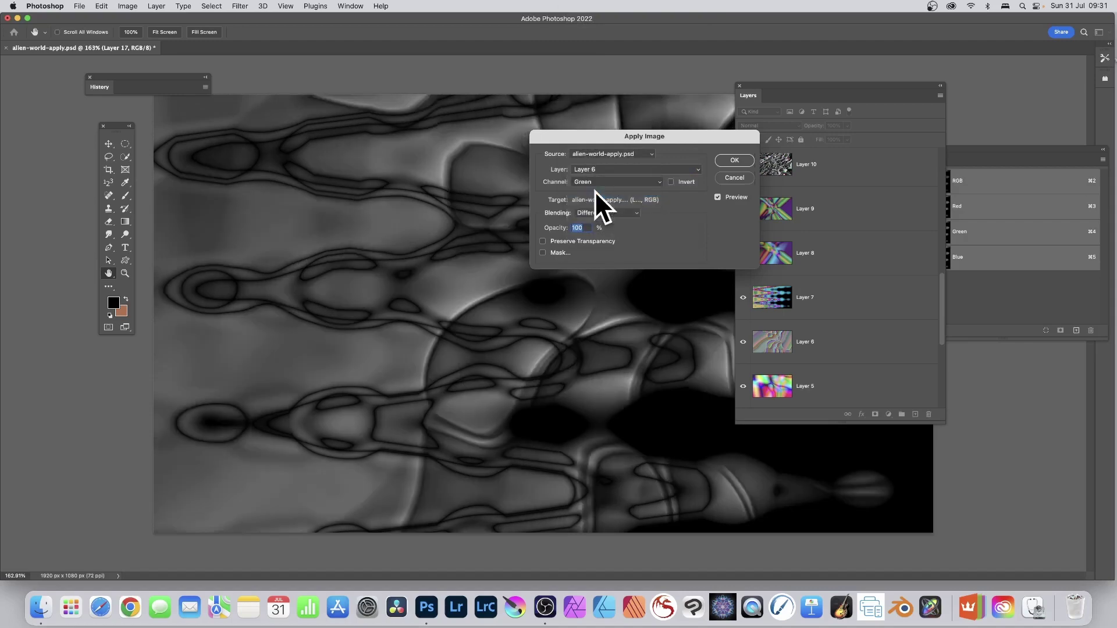
pyautogui.scroll(-3, 898, 254)
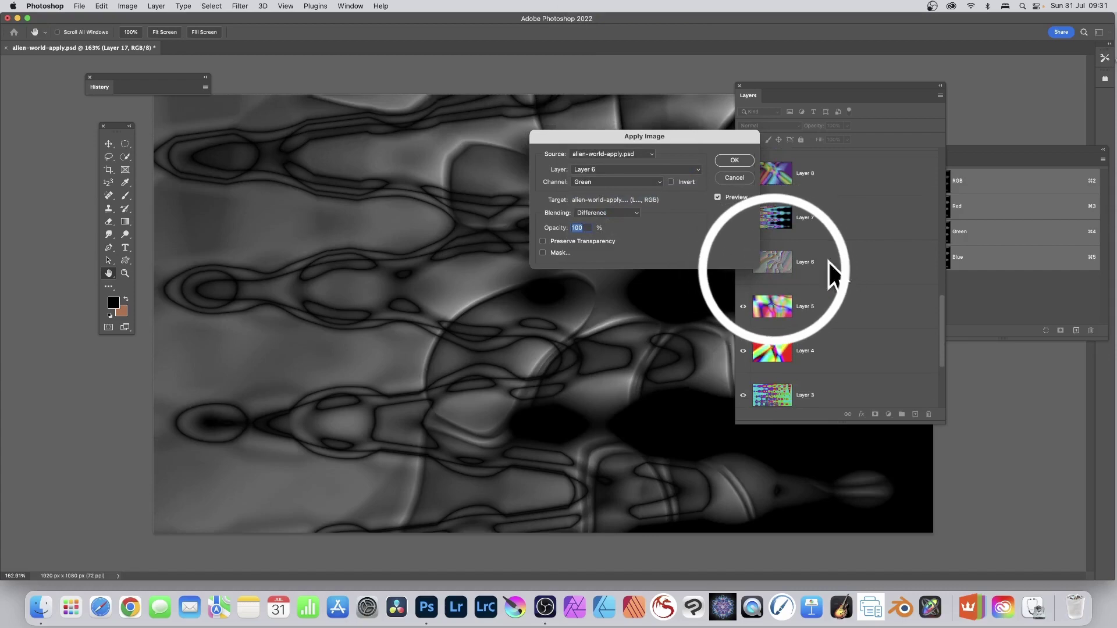
pyautogui.click(593, 180)
pyautogui.click(592, 191)
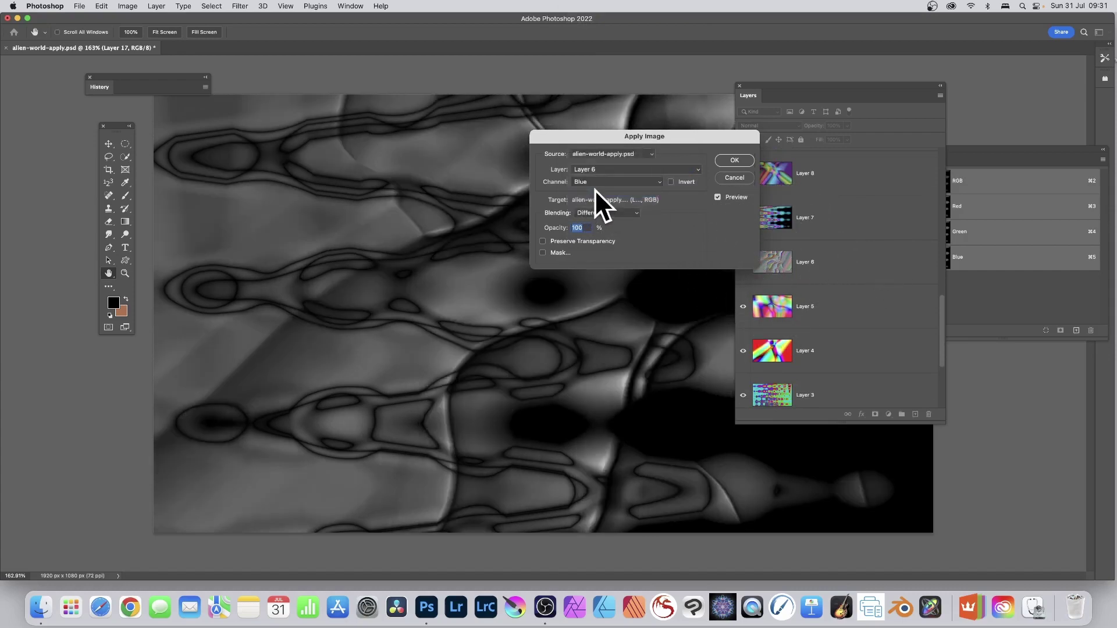
pyautogui.click(627, 180)
pyautogui.click(619, 191)
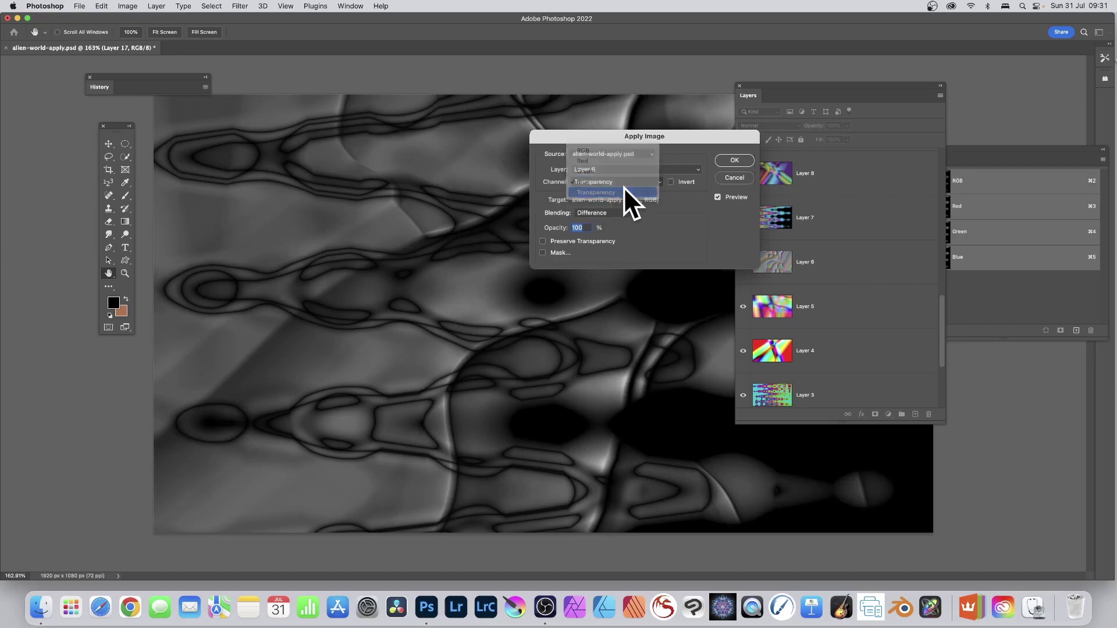
pyautogui.click(603, 180)
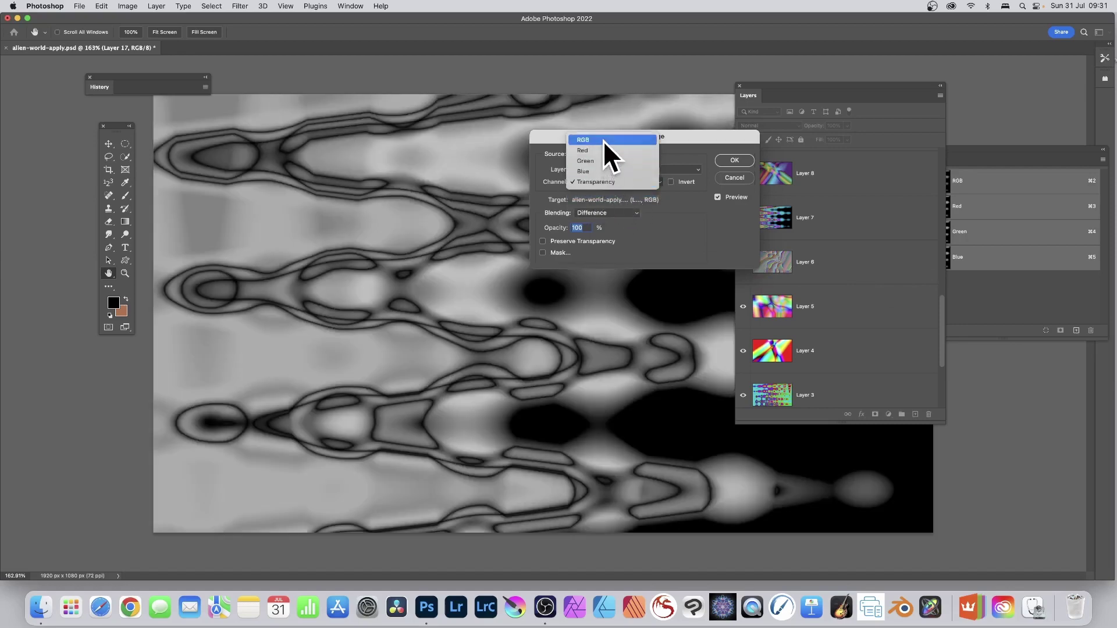
pyautogui.click(603, 140)
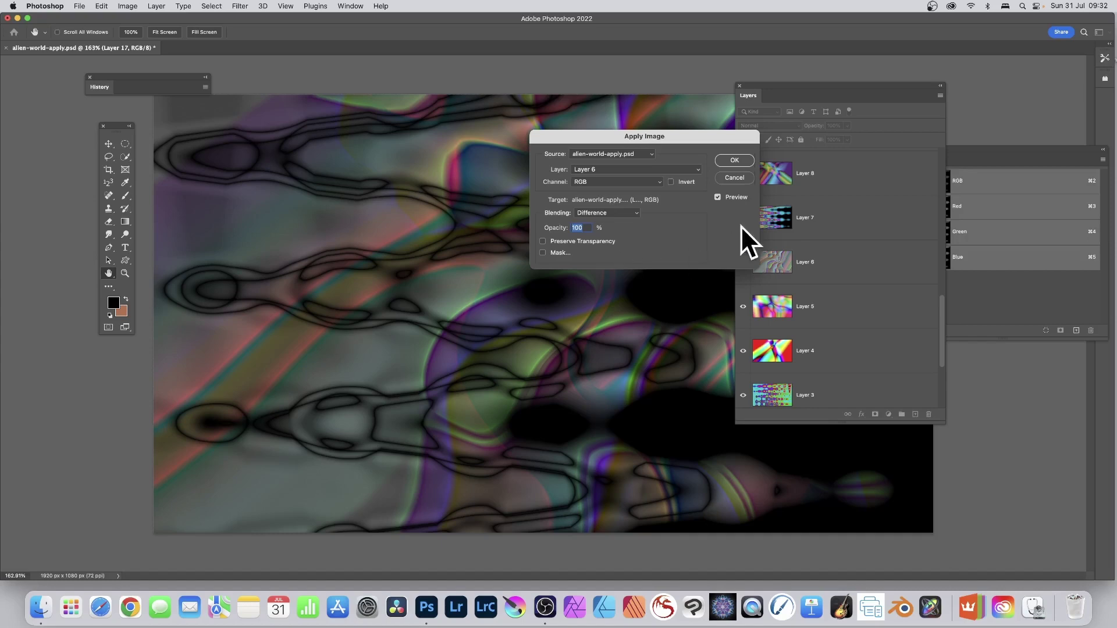
pyautogui.click(589, 210)
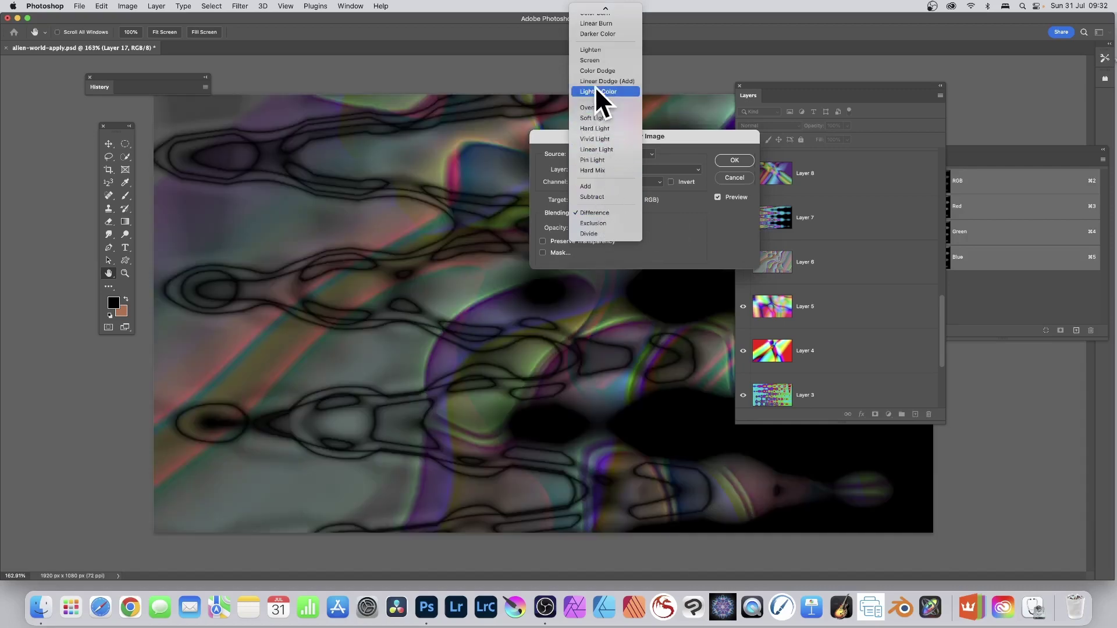
pyautogui.click(596, 91)
pyautogui.click(603, 214)
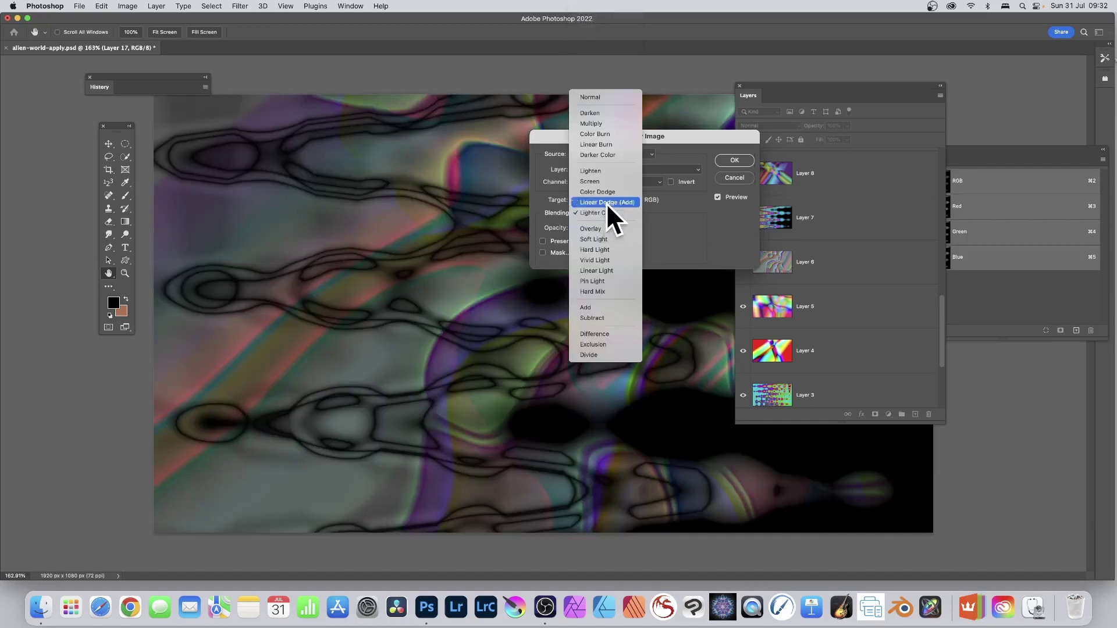
pyautogui.click(603, 155)
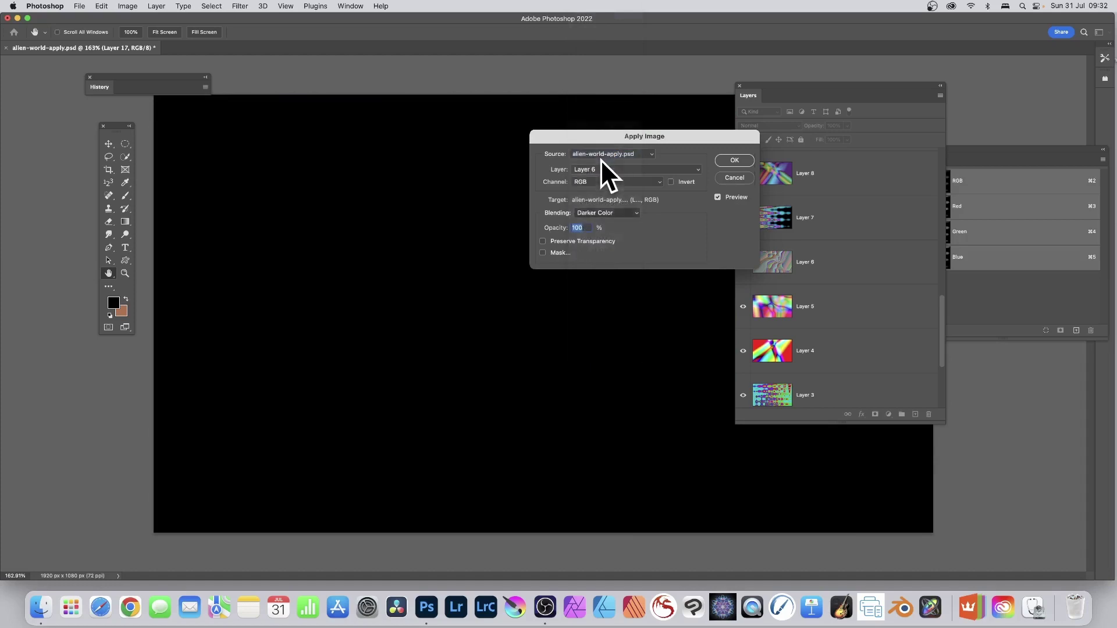
pyautogui.click(596, 210)
pyautogui.click(593, 227)
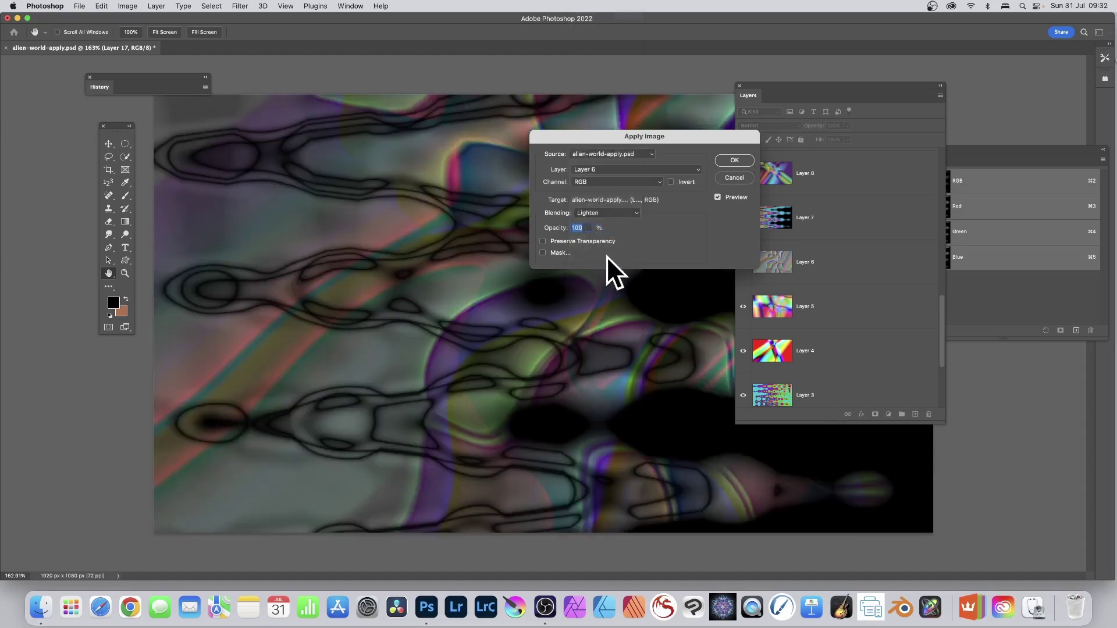
pyautogui.click(609, 213)
pyautogui.click(606, 376)
# Enable the blend mask from Layer 6, trying Blue before settling on the Red channel.
pyautogui.click(551, 253)
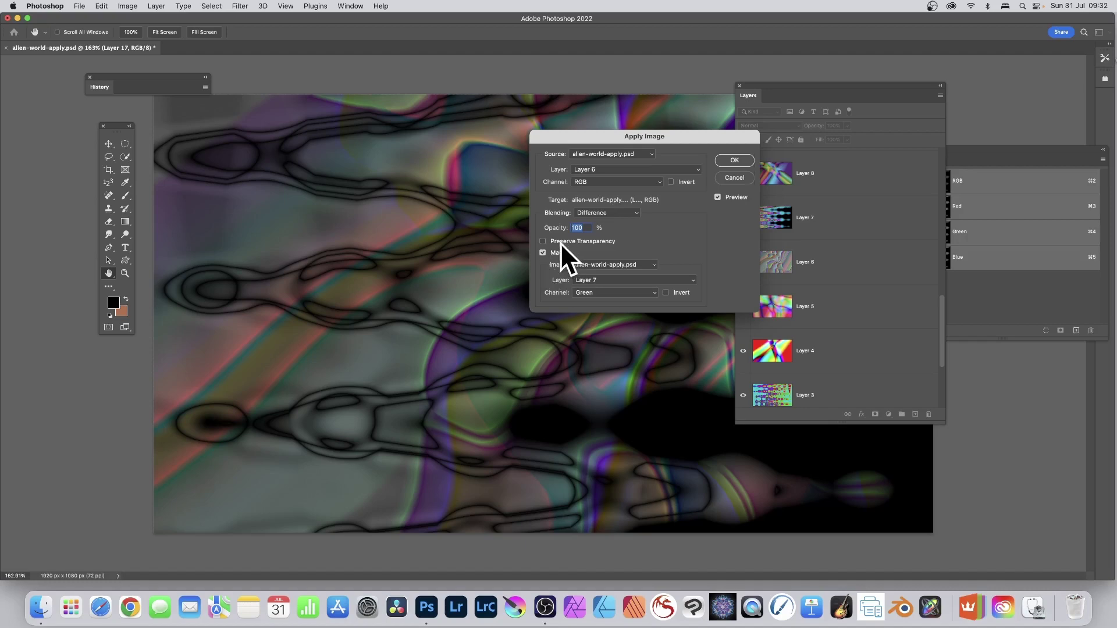
pyautogui.click(543, 253)
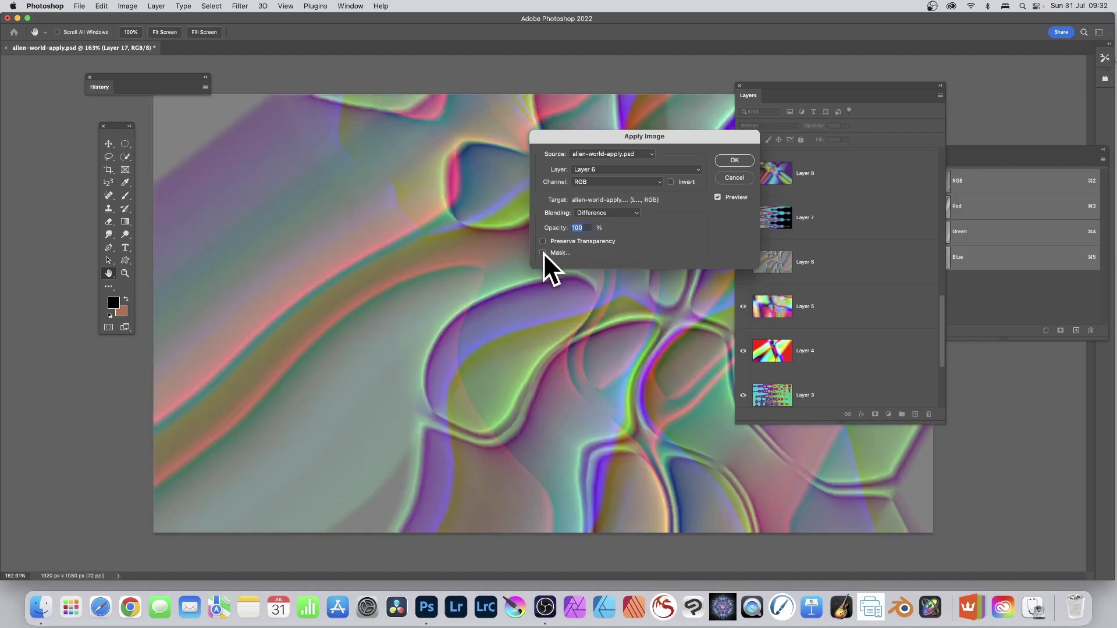
pyautogui.click(543, 252)
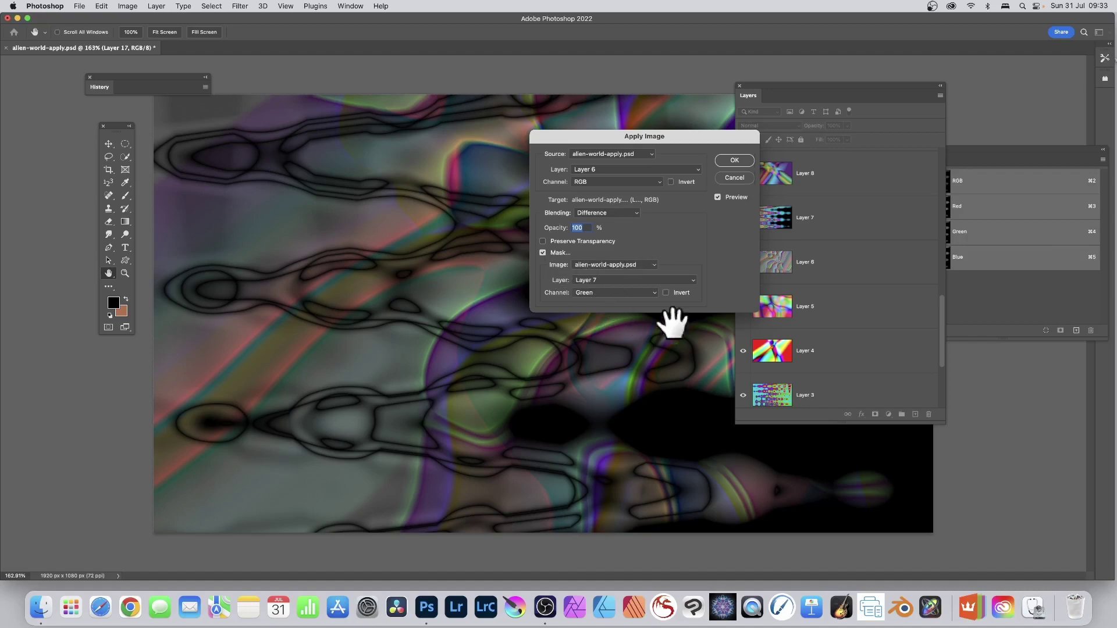
pyautogui.click(616, 282)
pyautogui.click(610, 291)
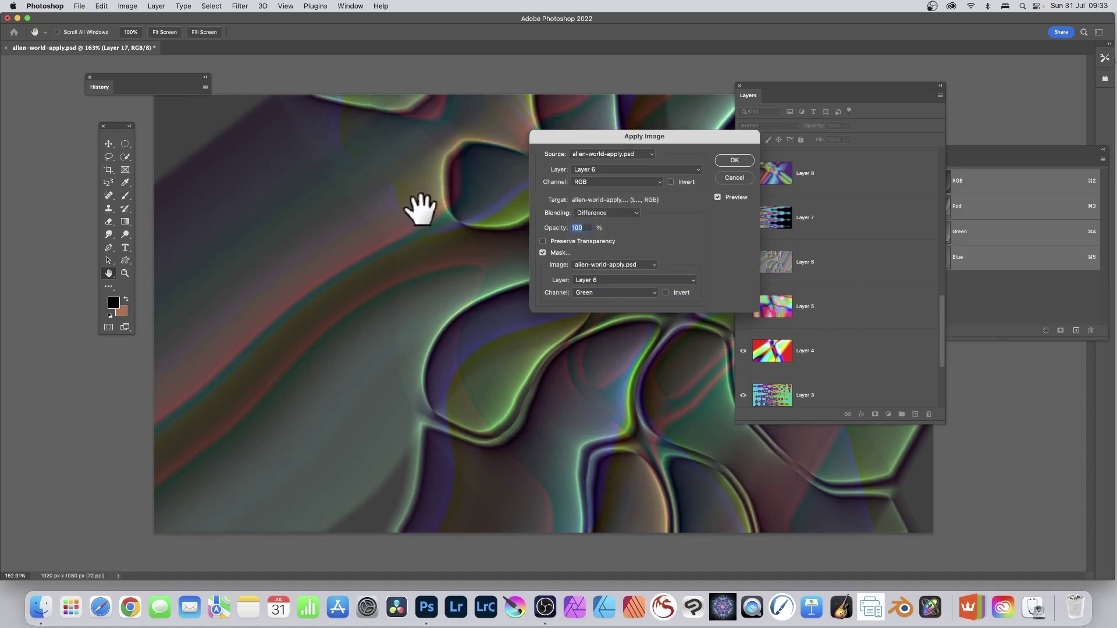
pyautogui.click(589, 293)
pyautogui.click(592, 299)
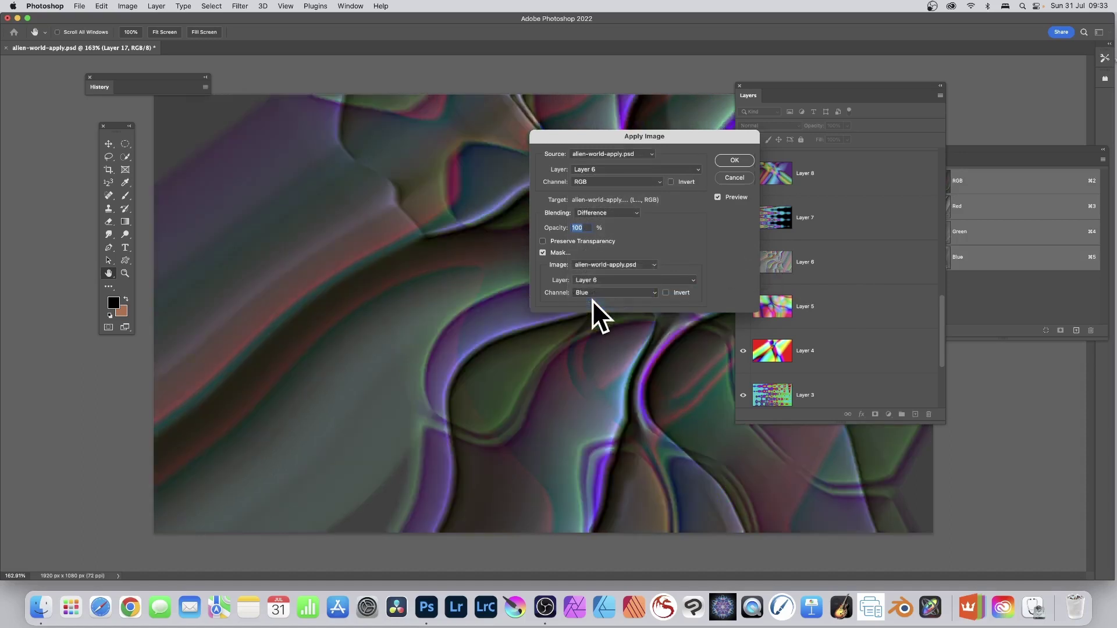
pyautogui.click(602, 293)
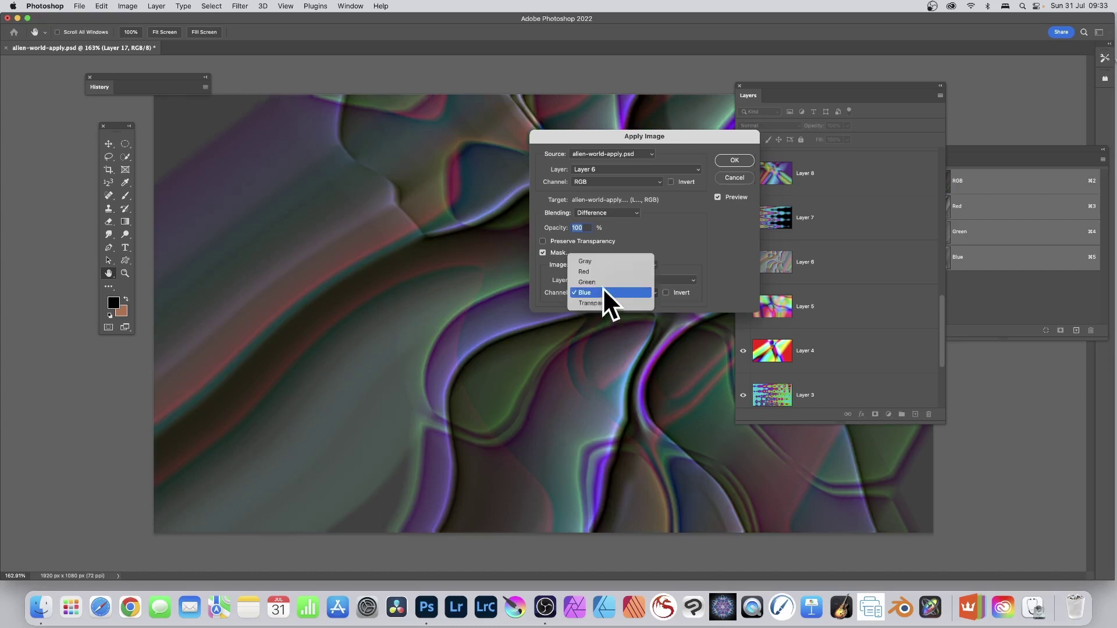
pyautogui.click(596, 274)
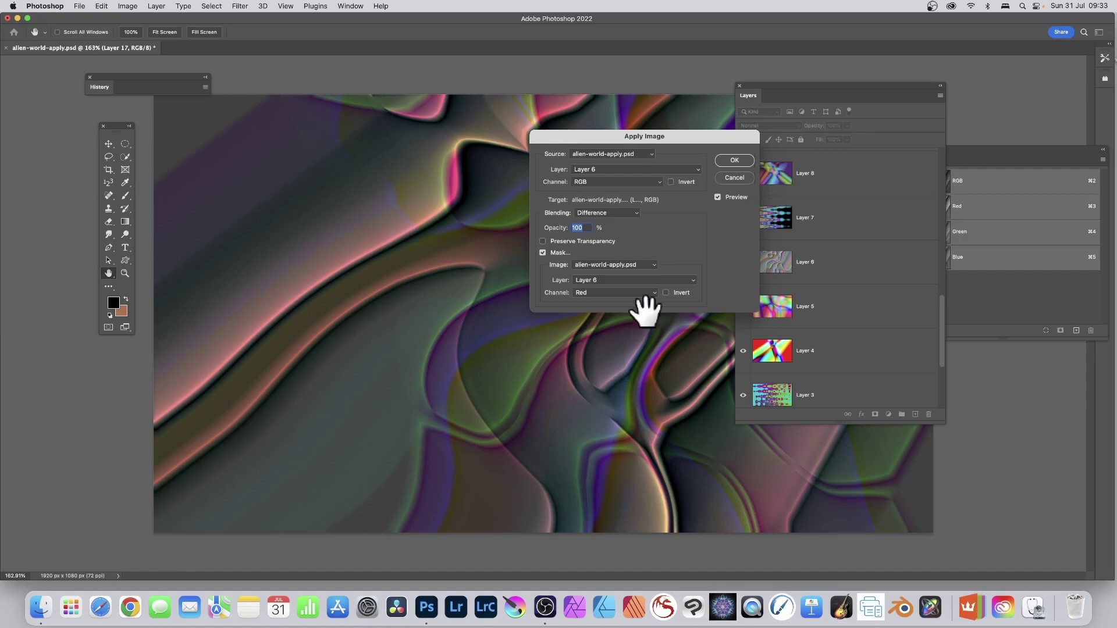
# Apply the masked Difference blend to Layer 17 and duplicate it as Layer 17 copy.
pyautogui.click(741, 160)
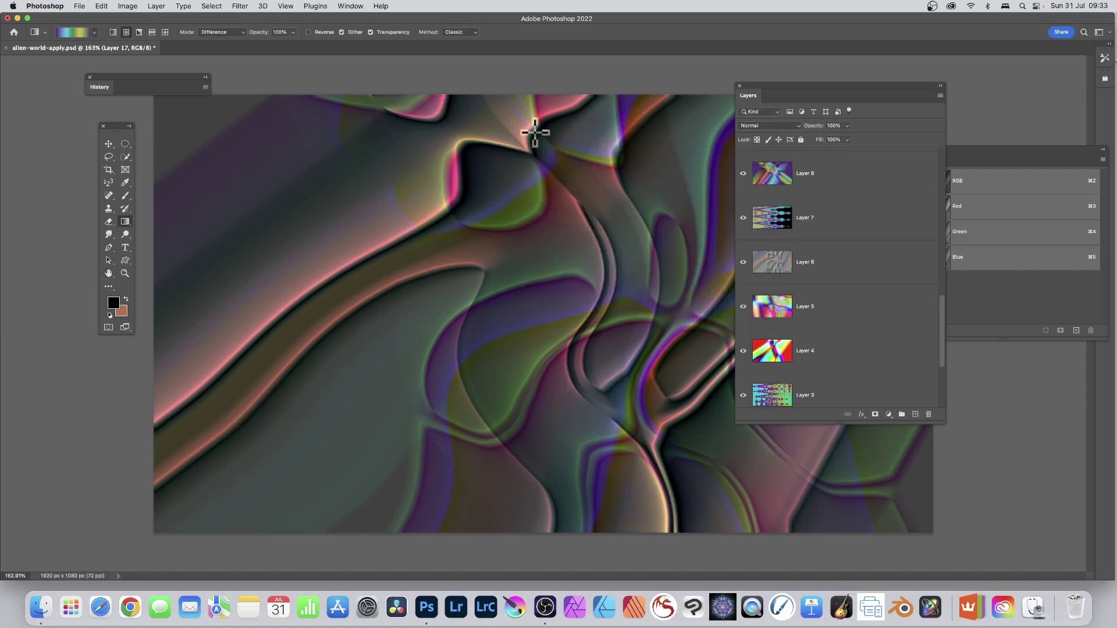
pyautogui.scroll(10, 809, 204)
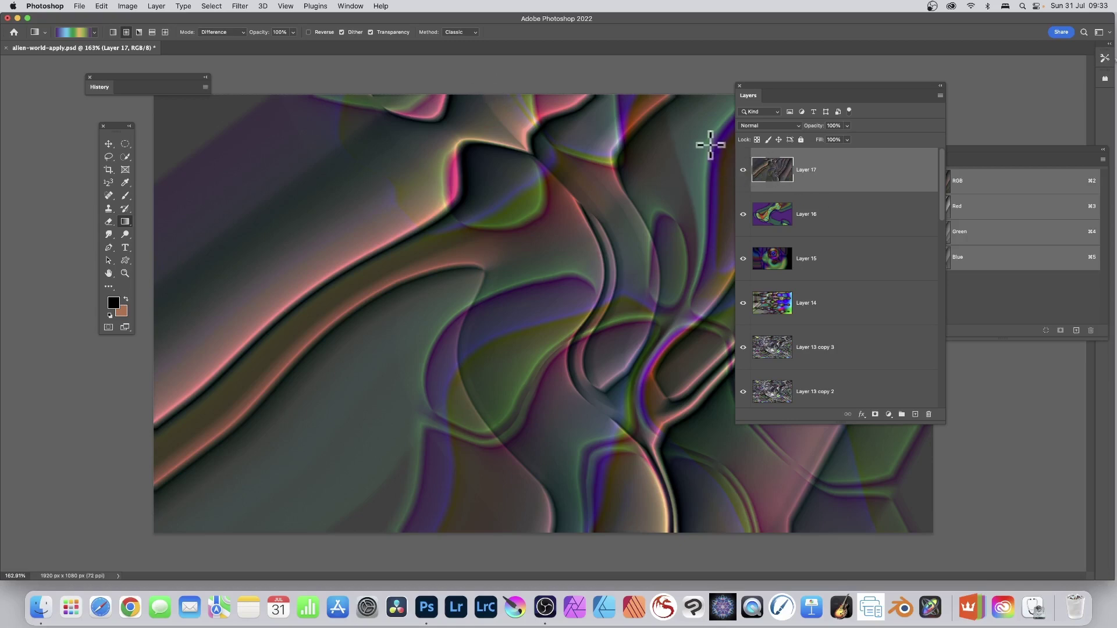
pyautogui.click(154, 6)
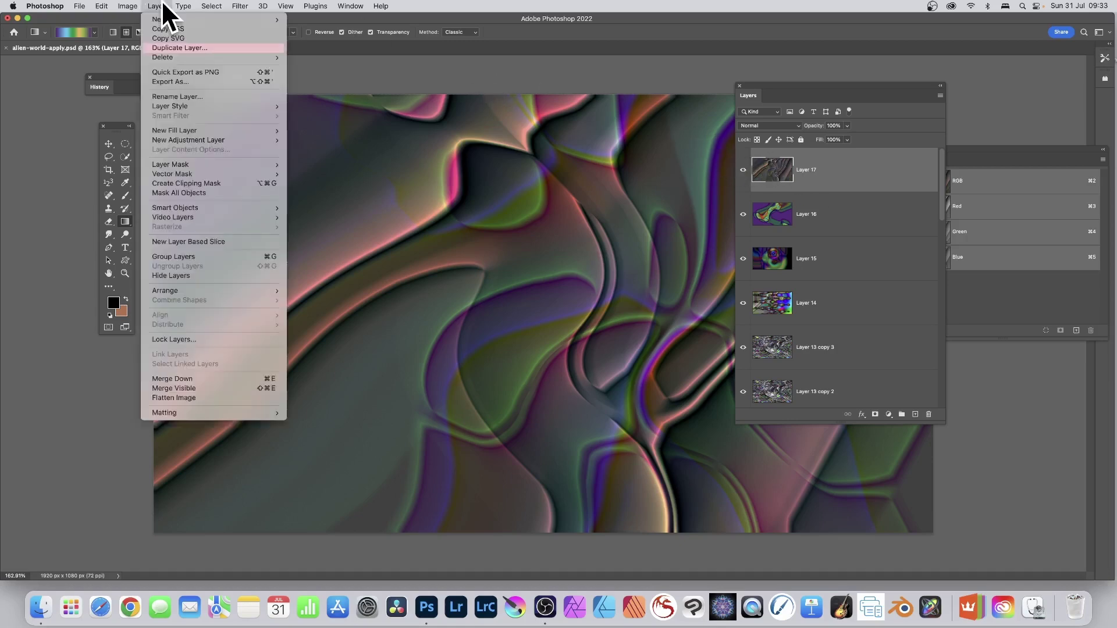
pyautogui.click(177, 48)
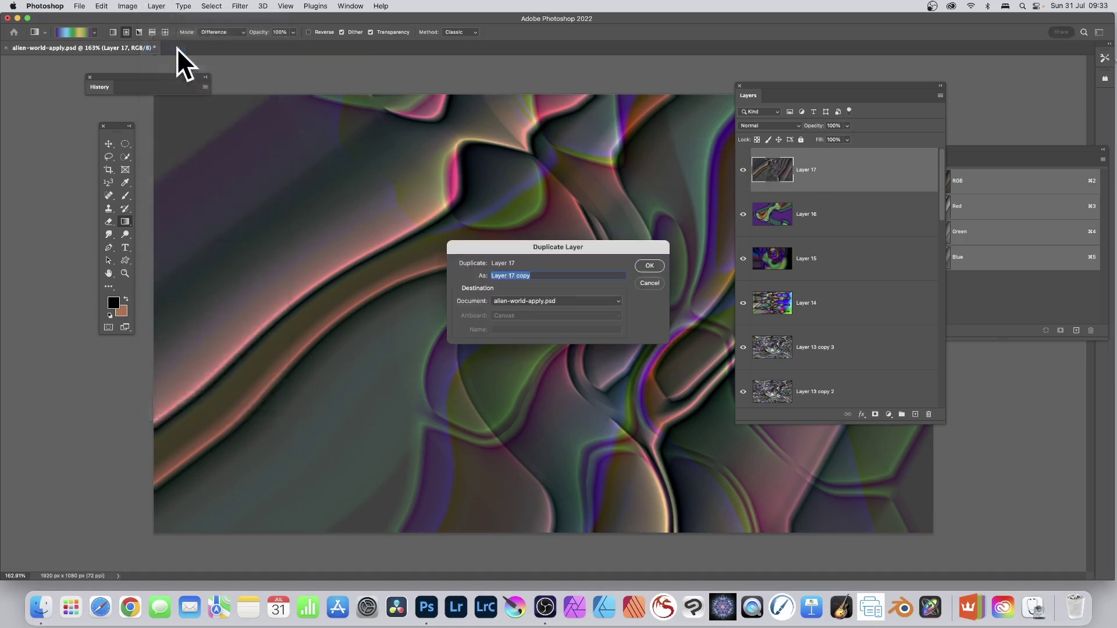
pyautogui.click(649, 266)
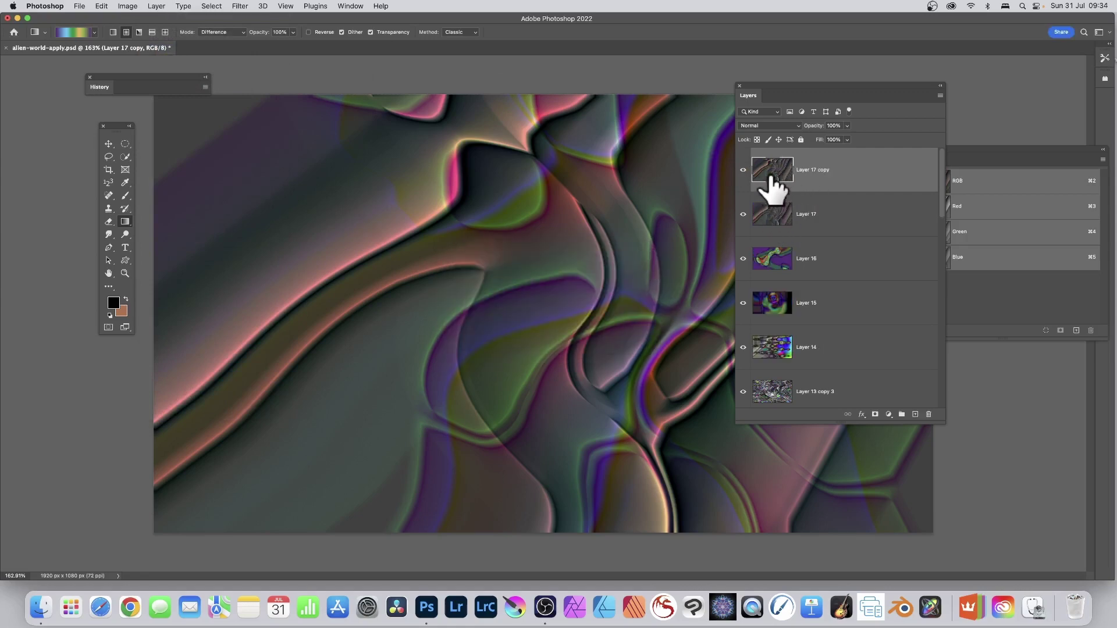
pyautogui.click(125, 7)
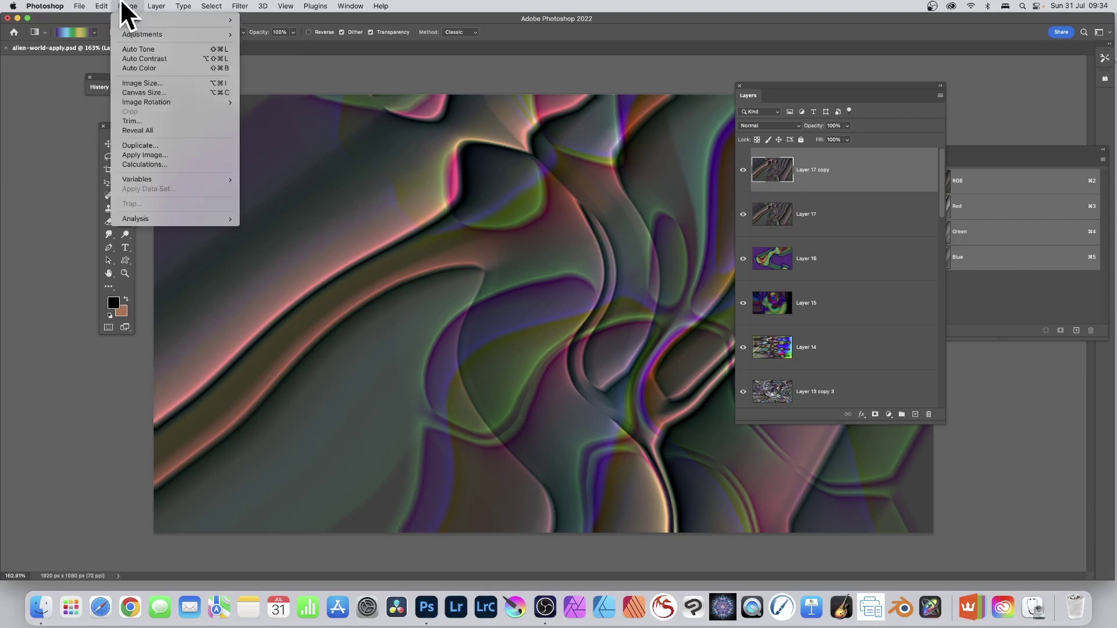
# Open Apply Image for Layer 17 copy and switch the source layer to Layer 7.
pyautogui.click(154, 155)
pyautogui.moveTo(620, 138); pyautogui.dragTo(547, 114)
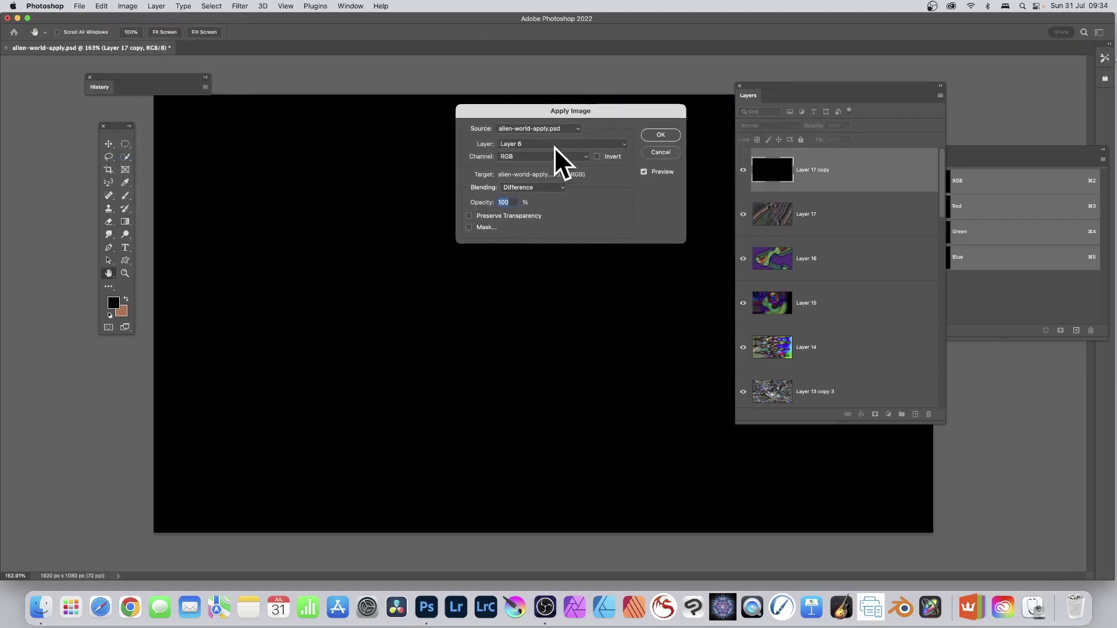
pyautogui.click(544, 141)
pyautogui.click(533, 133)
pyautogui.moveTo(516, 108); pyautogui.dragTo(572, 106)
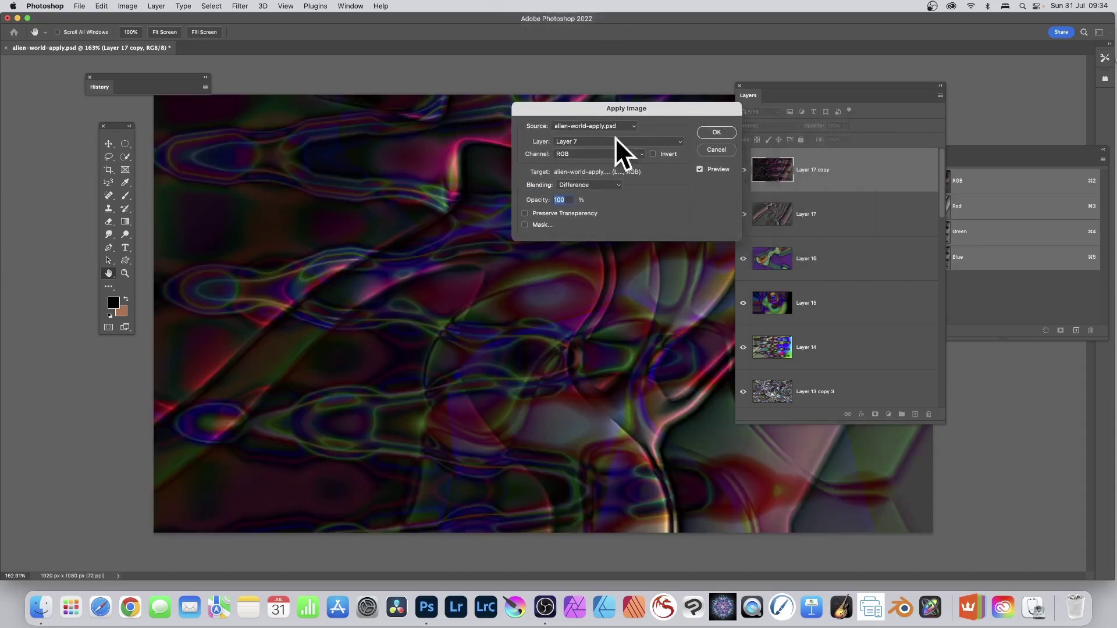
pyautogui.scroll(-5, 811, 325)
pyautogui.scroll(-5, 808, 296)
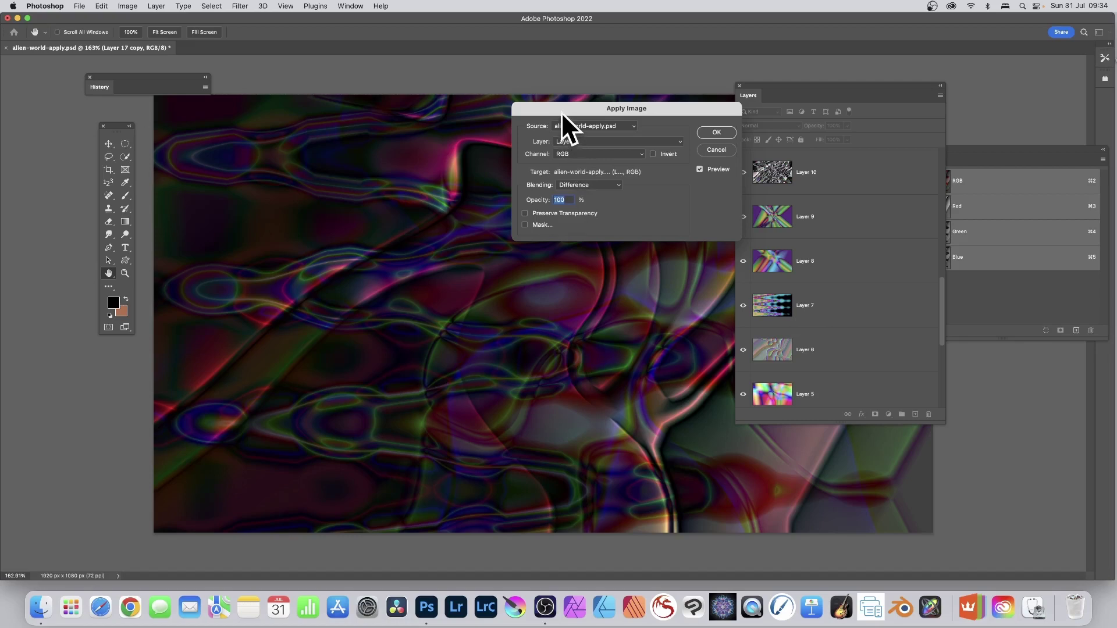
pyautogui.moveTo(561, 111); pyautogui.dragTo(637, 122)
# Try Layer 7's Red and Green channels, settle on Blue, and keep Difference blending.
pyautogui.click(643, 165)
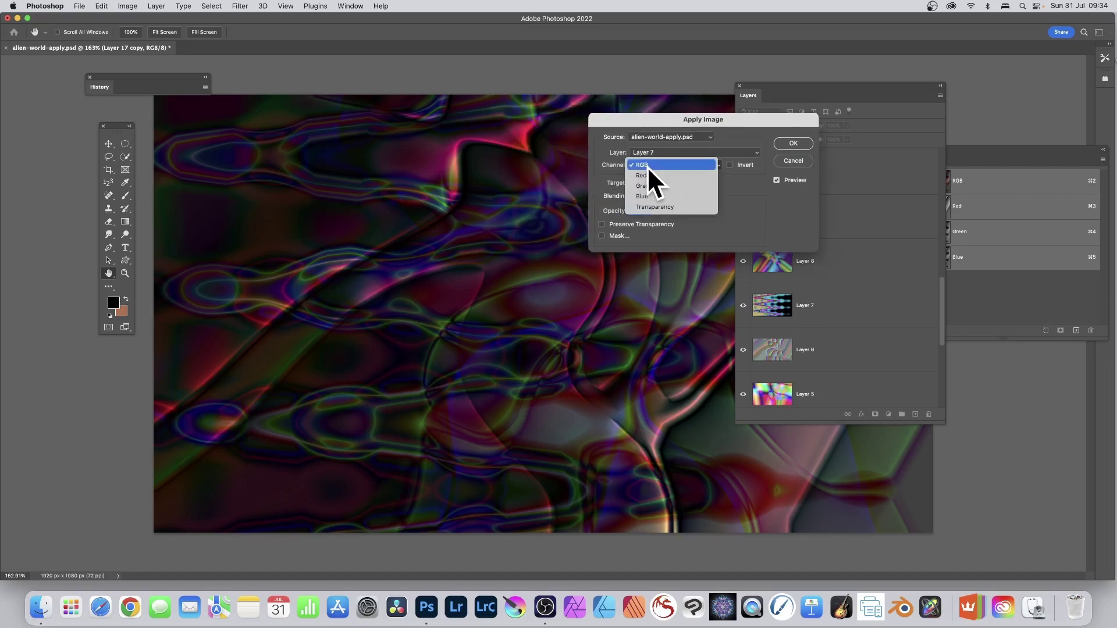
pyautogui.click(646, 174)
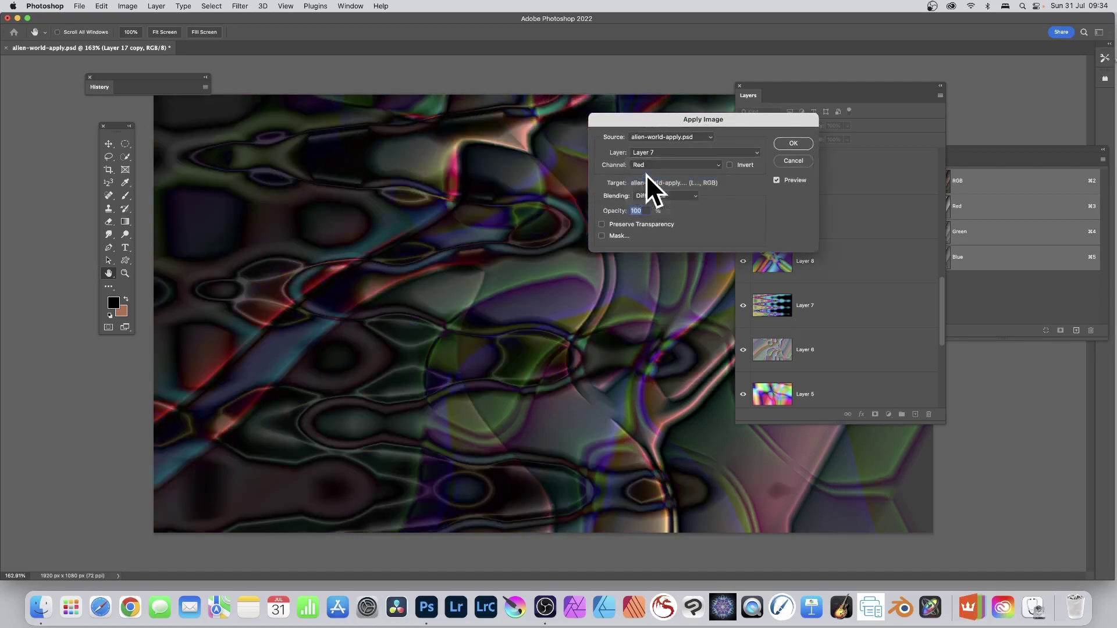
pyautogui.click(654, 165)
pyautogui.click(654, 173)
pyautogui.click(657, 161)
pyautogui.click(656, 171)
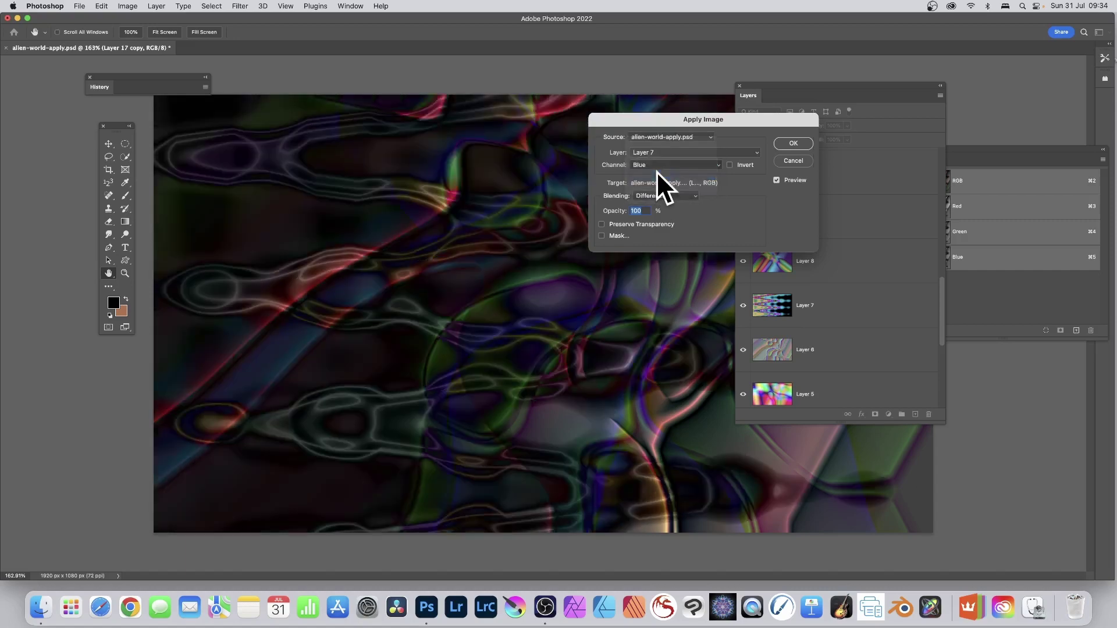
pyautogui.click(655, 195)
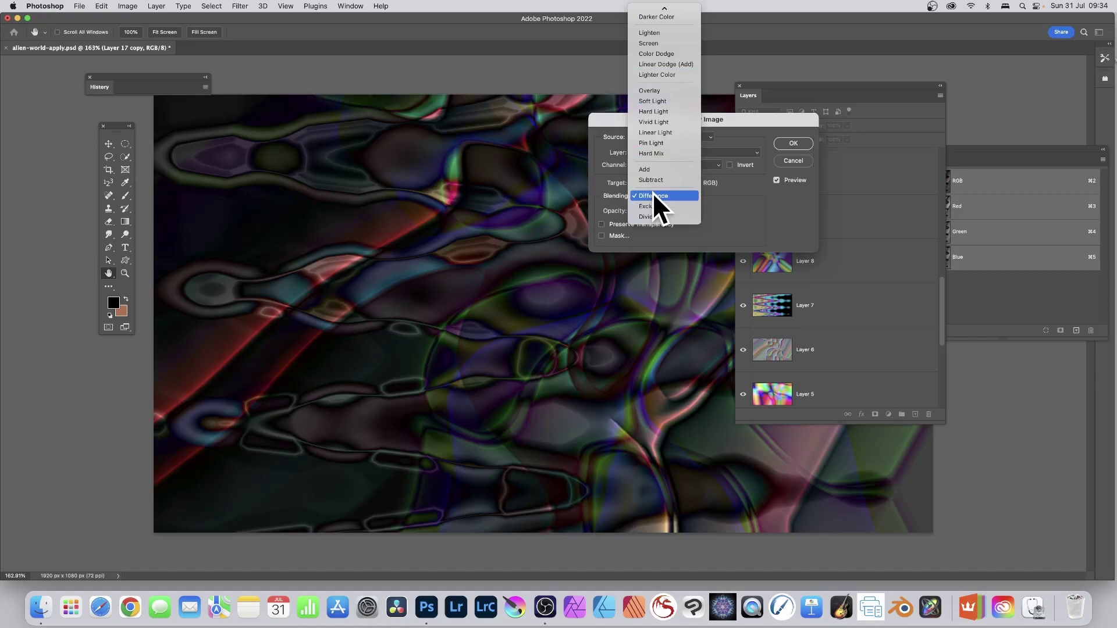
pyautogui.click(651, 192)
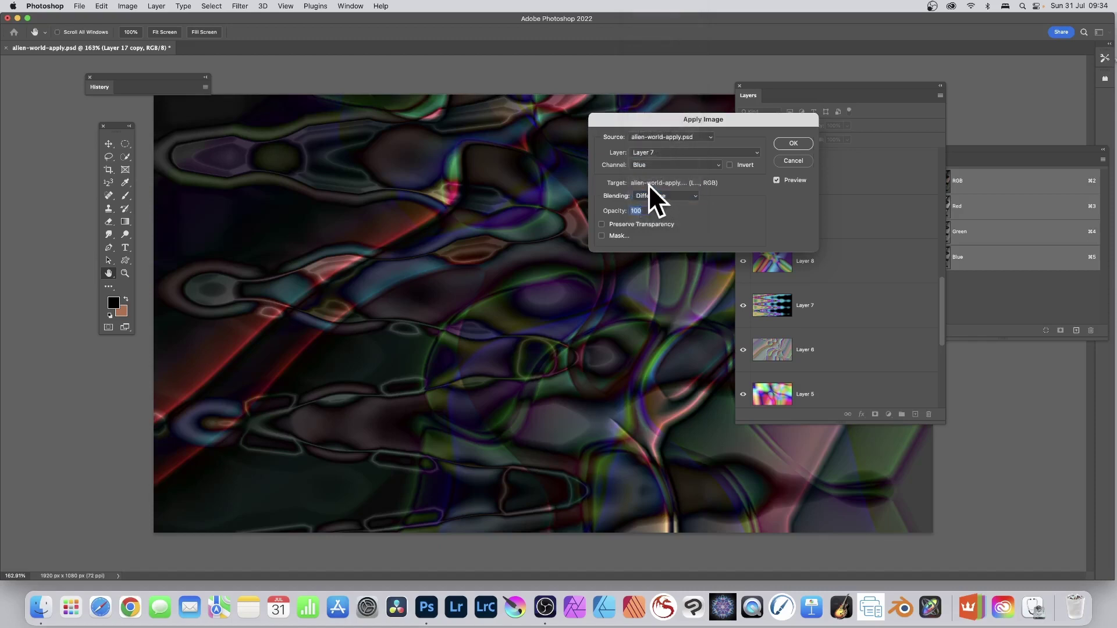
# Try Layer 11 and Layer 13 copy 2 as masks, then mask the blend with Layer 14's Blue channel and apply it.
pyautogui.click(602, 236)
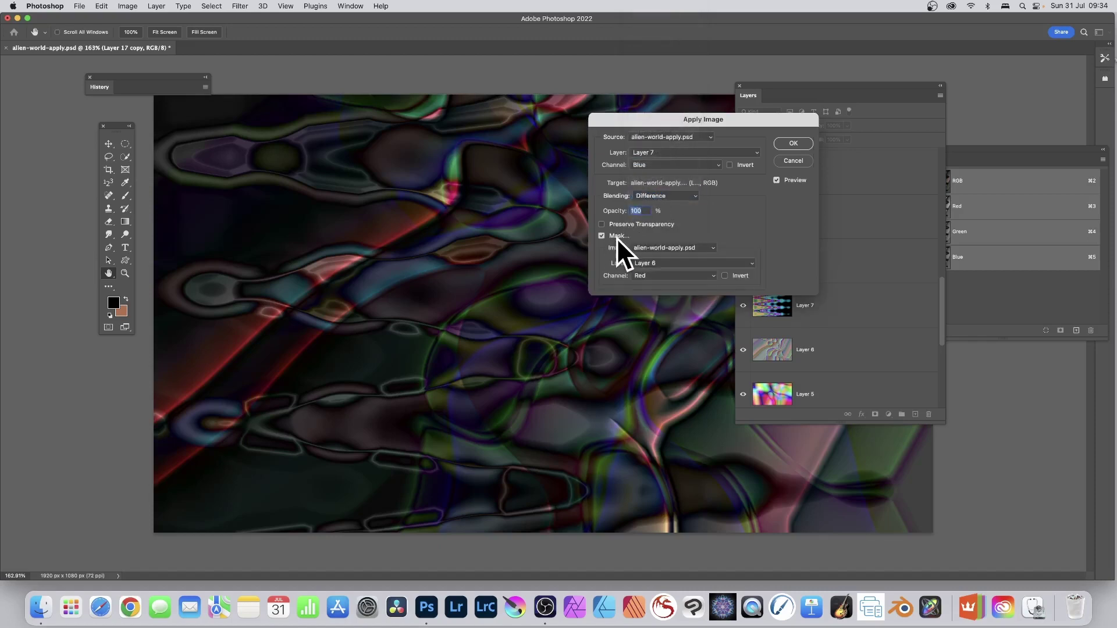
pyautogui.click(663, 263)
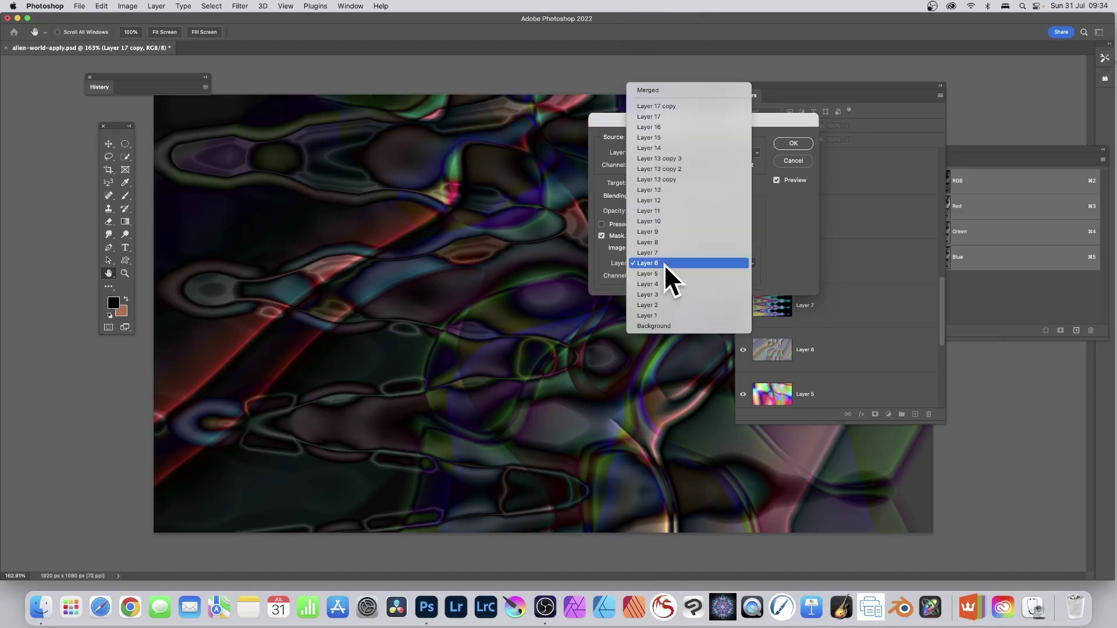
pyautogui.click(666, 210)
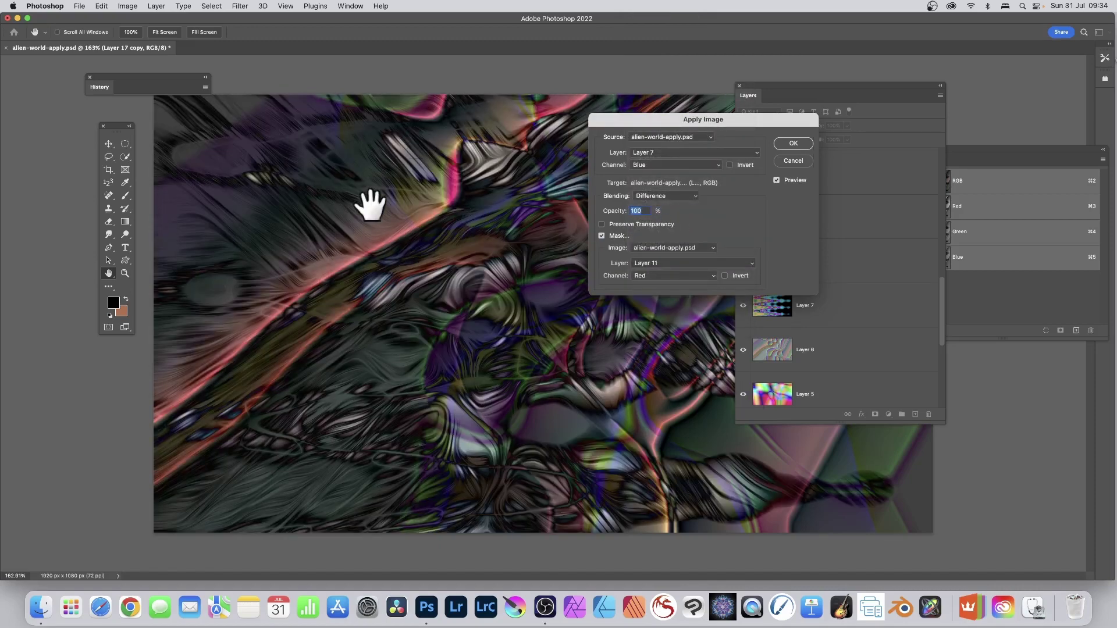
pyautogui.click(657, 275)
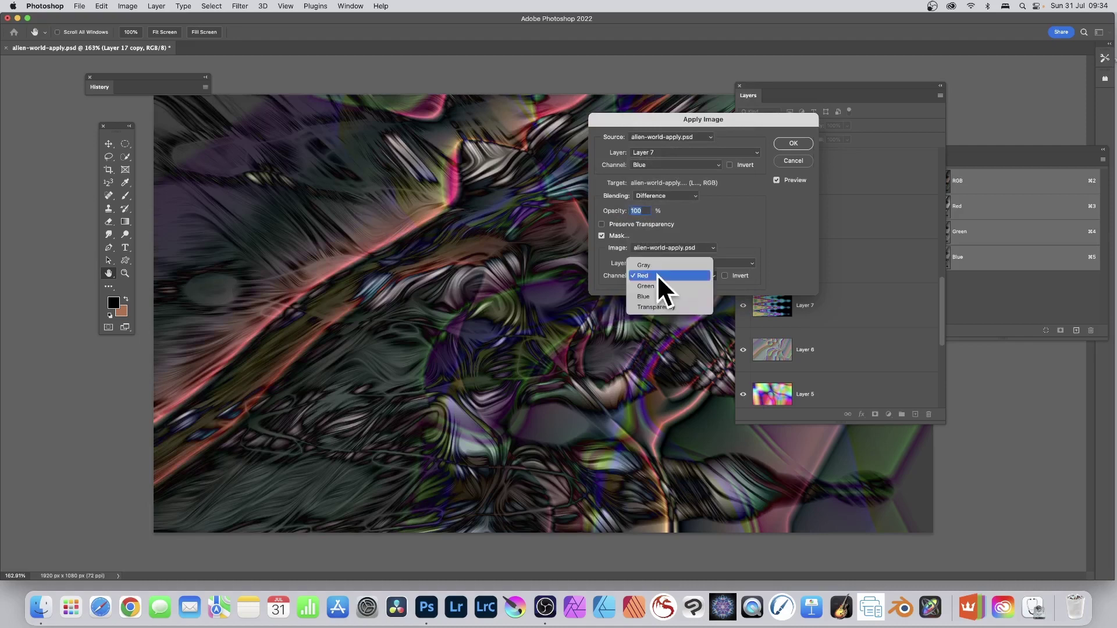
pyautogui.click(643, 285)
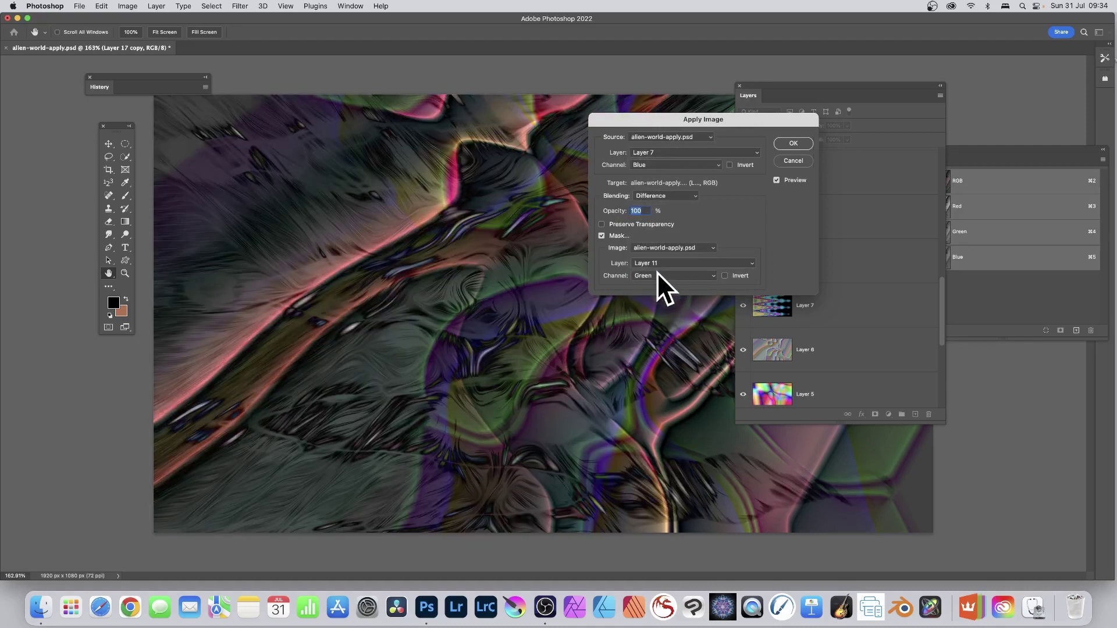
pyautogui.click(657, 272)
pyautogui.click(655, 284)
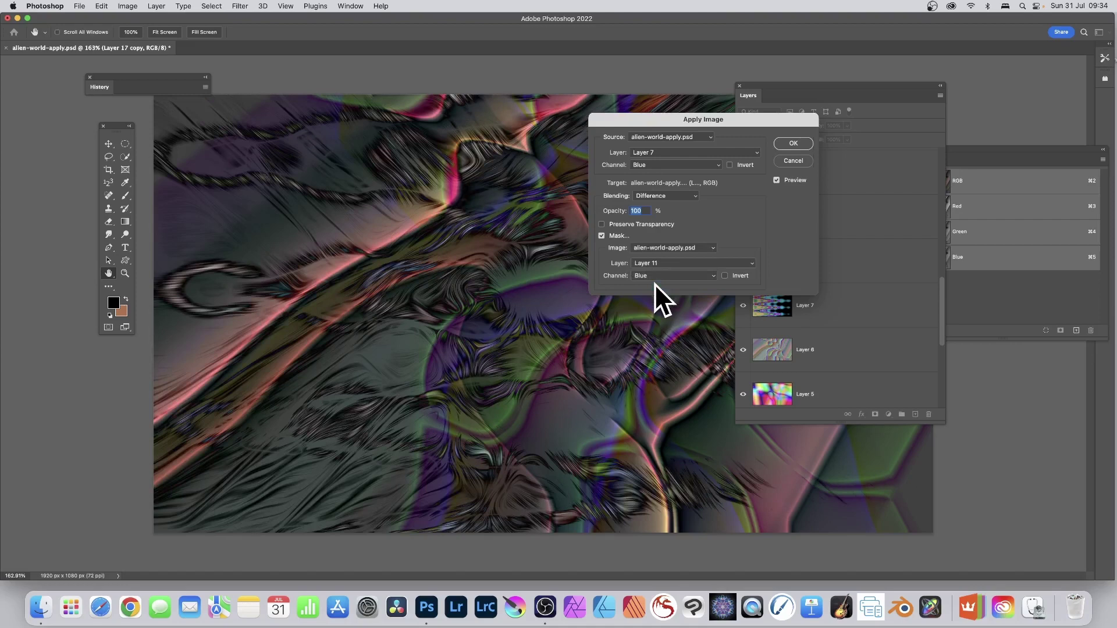
pyautogui.click(651, 263)
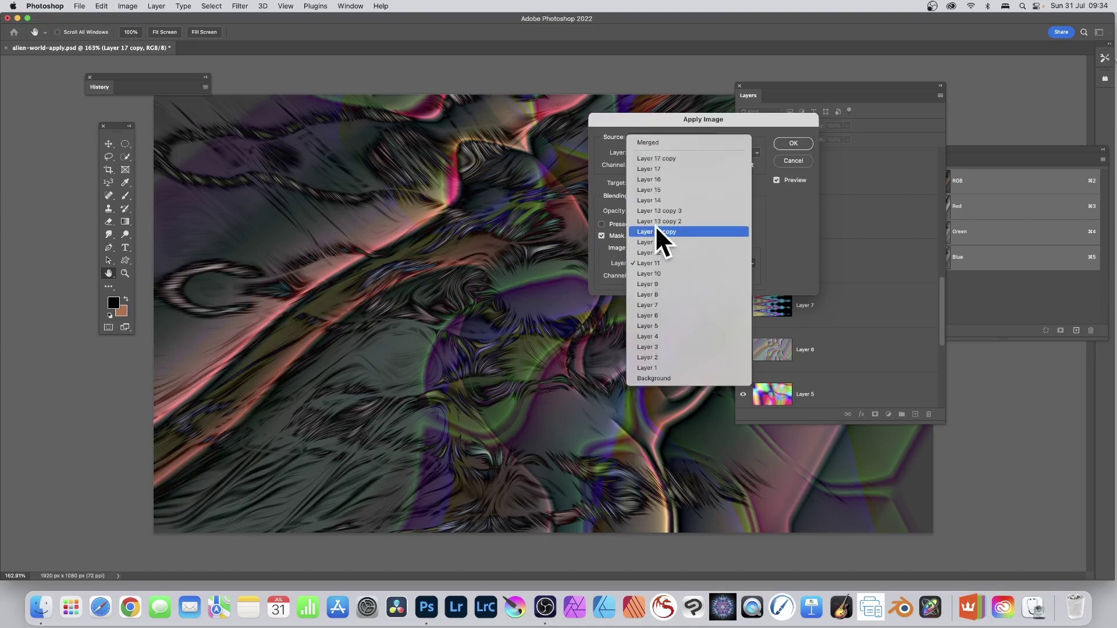
pyautogui.click(654, 222)
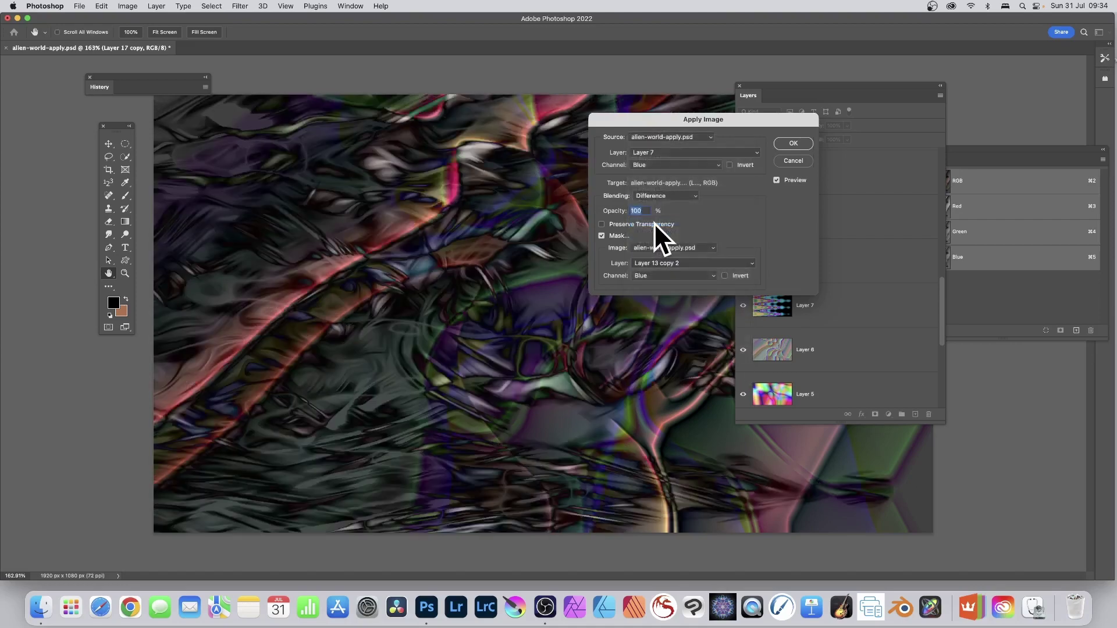
pyautogui.click(663, 262)
pyautogui.click(667, 239)
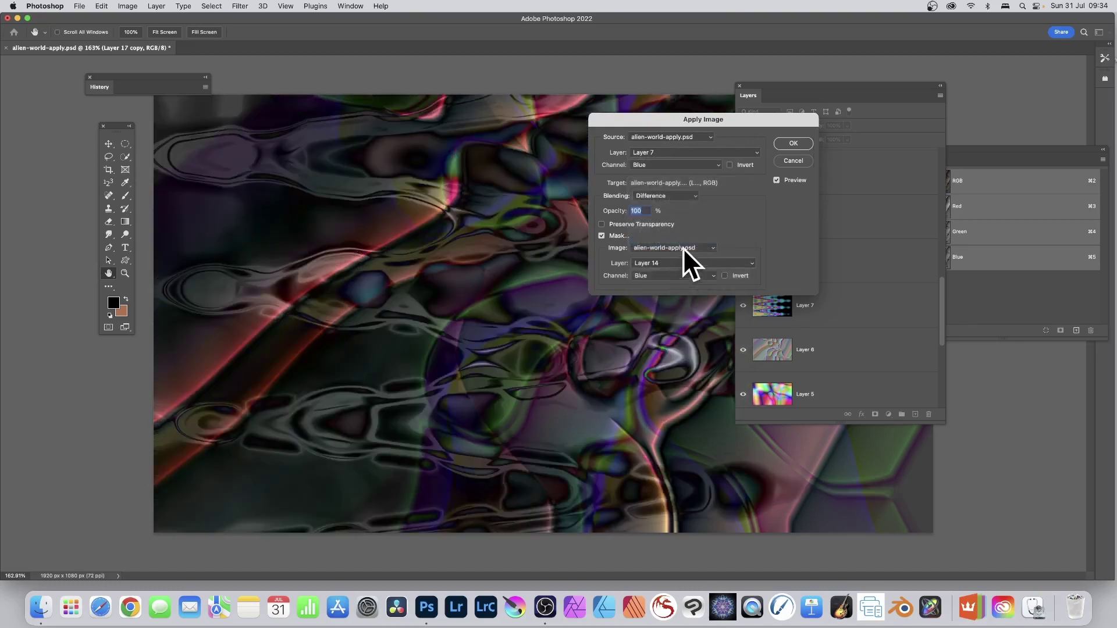
pyautogui.click(791, 139)
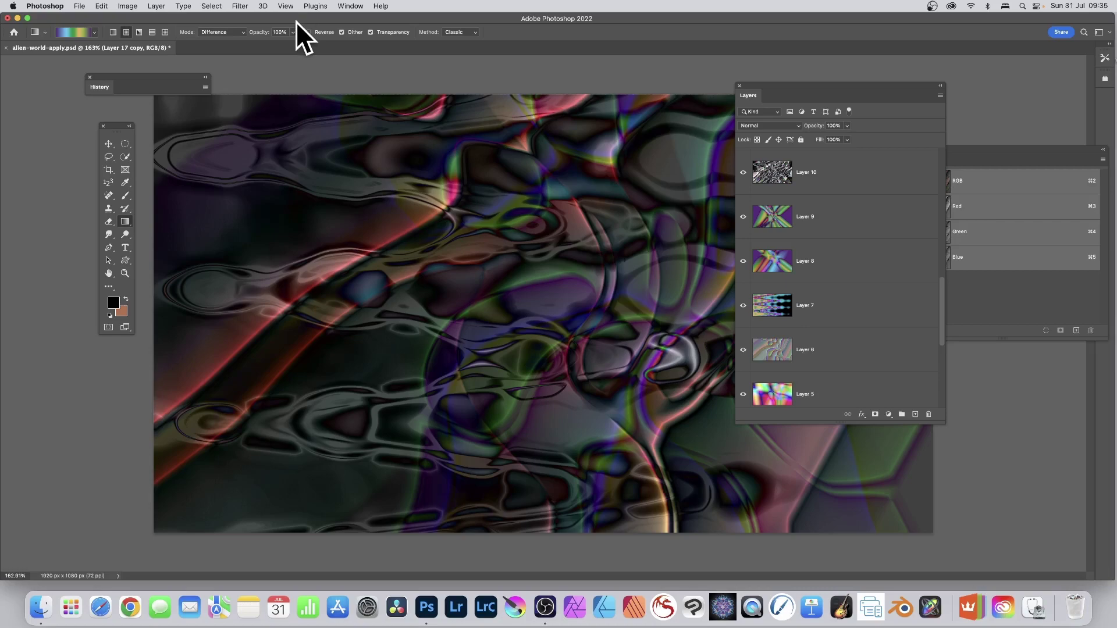
# Apply the Oil Paint filter with Stylization 3.4 and Cleanliness 4.1.
pyautogui.click(240, 7)
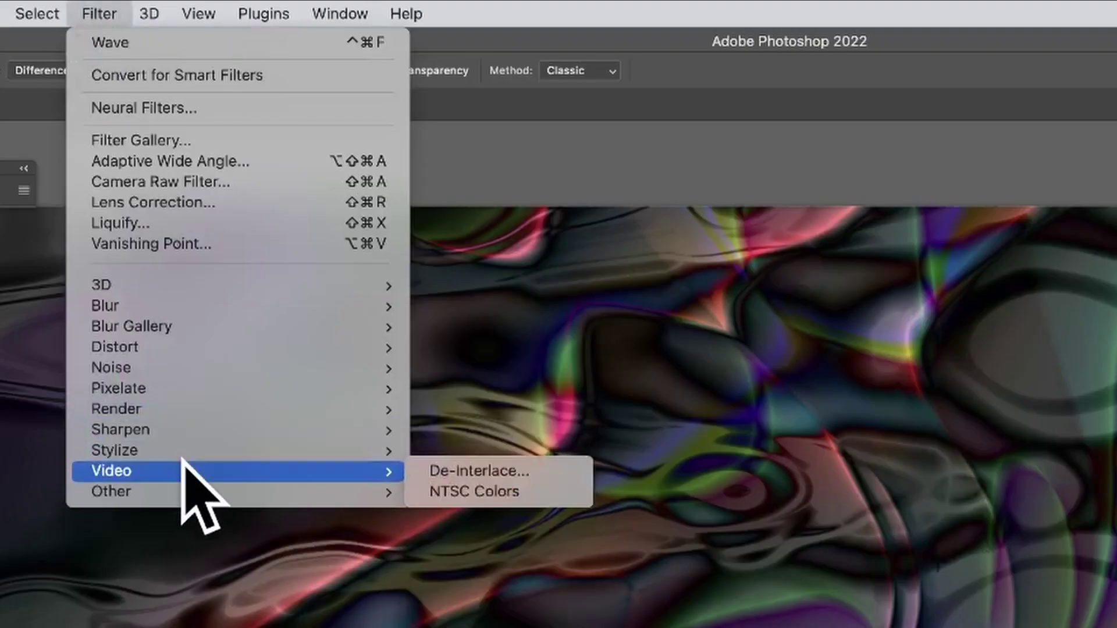
pyautogui.moveTo(199, 448)
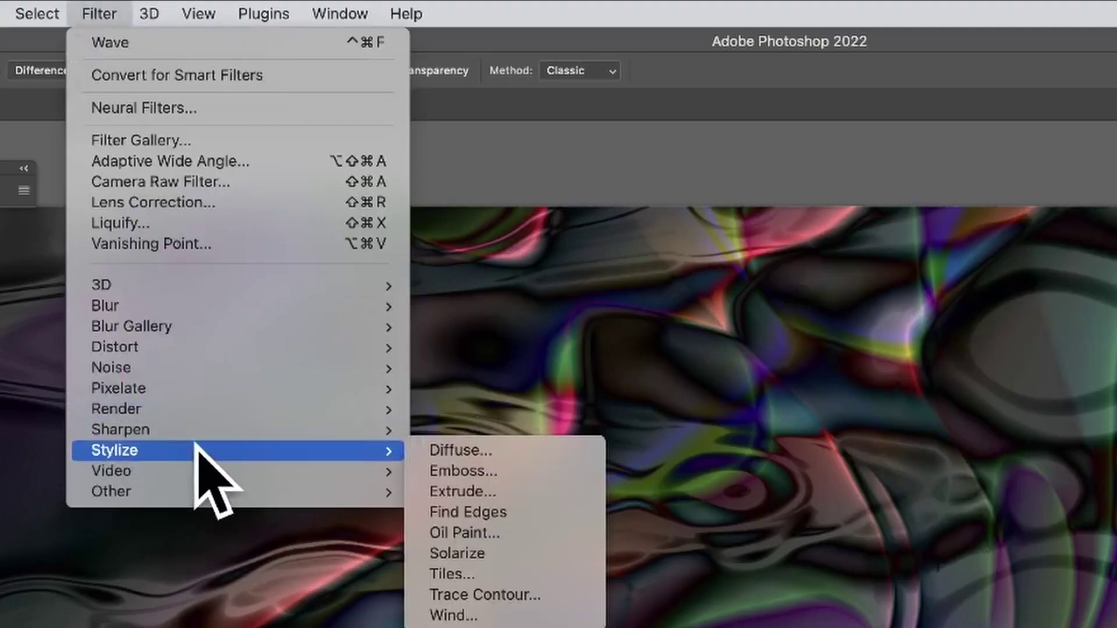
pyautogui.click(483, 532)
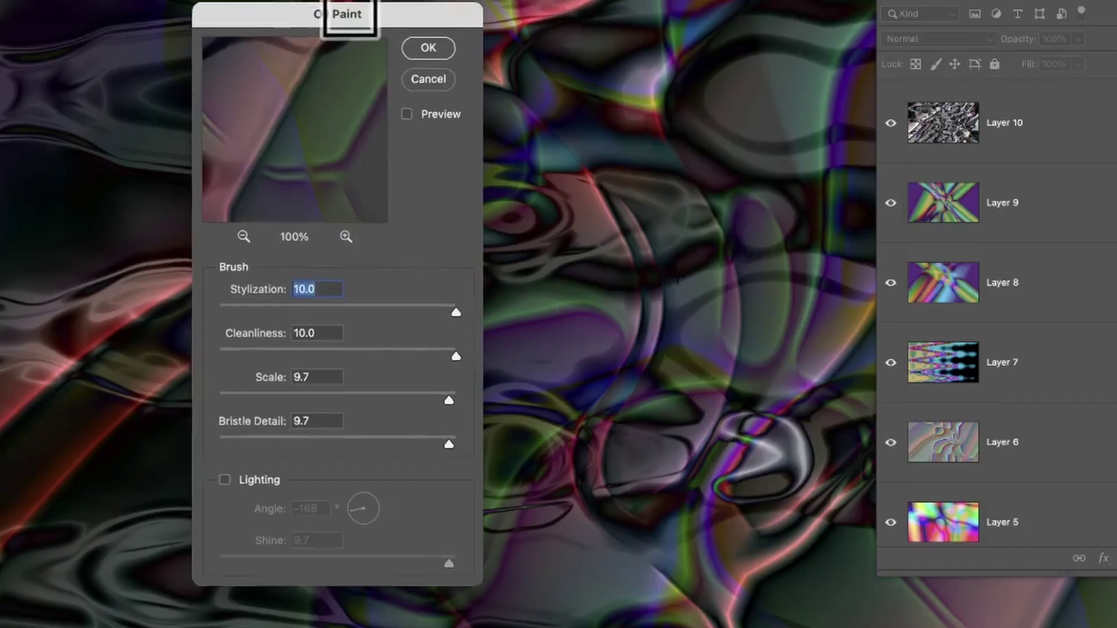
pyautogui.moveTo(349, 19); pyautogui.dragTo(537, 35)
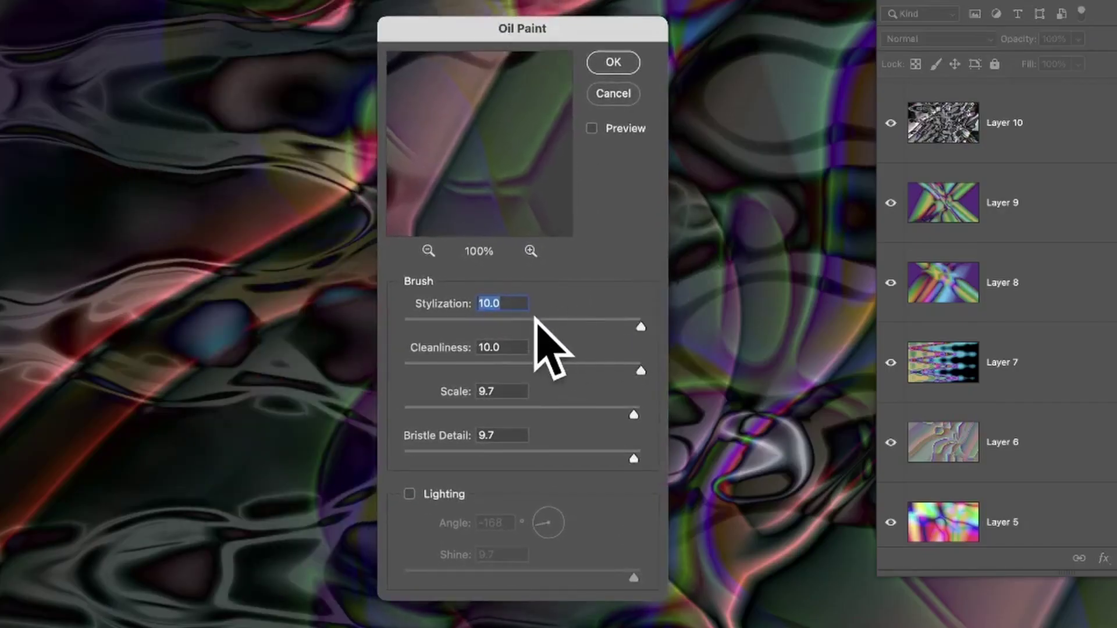
pyautogui.click(487, 319)
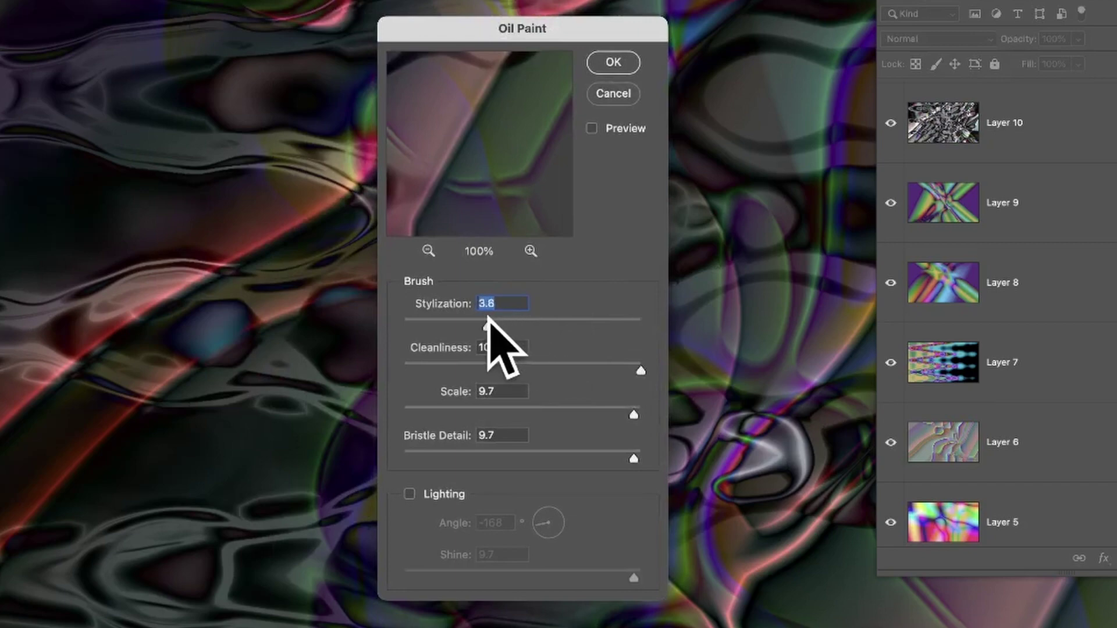
pyautogui.click(501, 365)
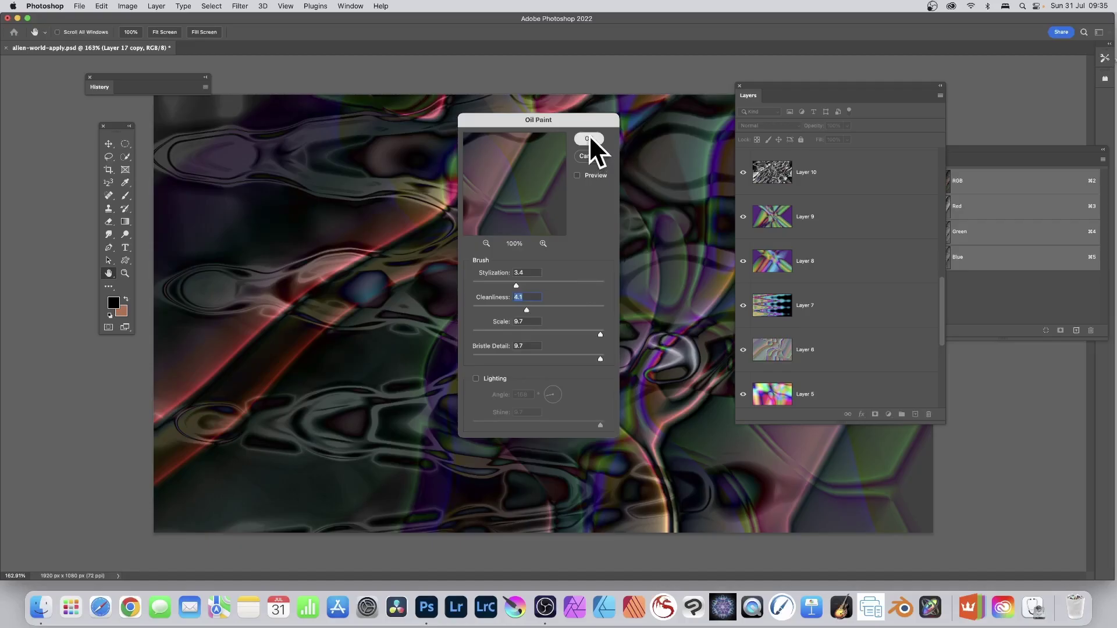
pyautogui.click(613, 62)
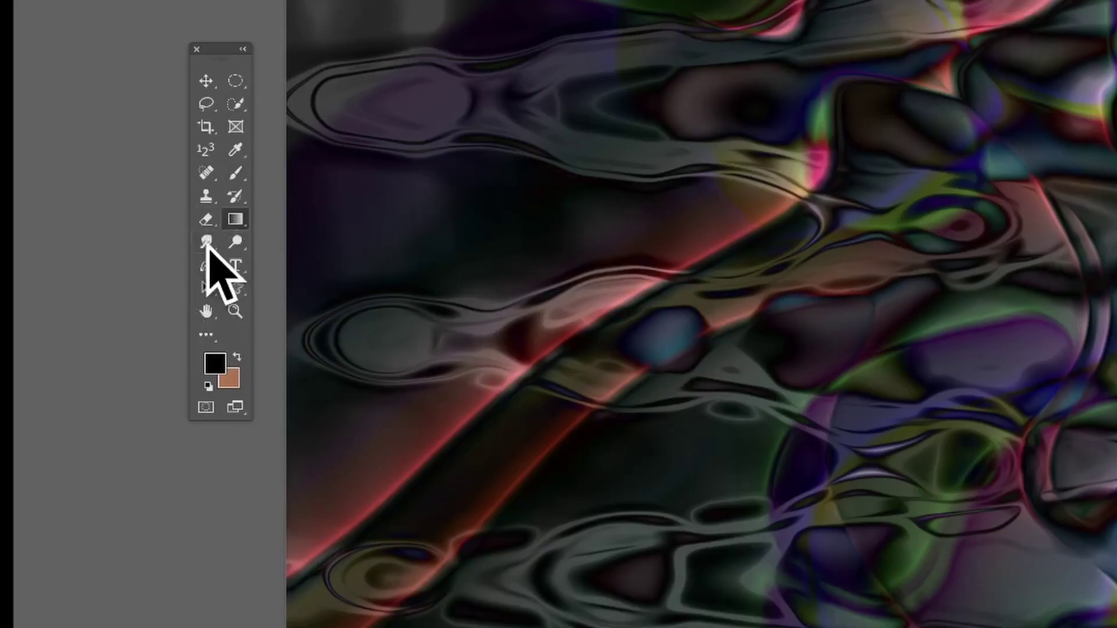
# Pick the Smudge tool, then the Move tool, with Layer 17 copy at the top of the stack.
pyautogui.click(109, 235)
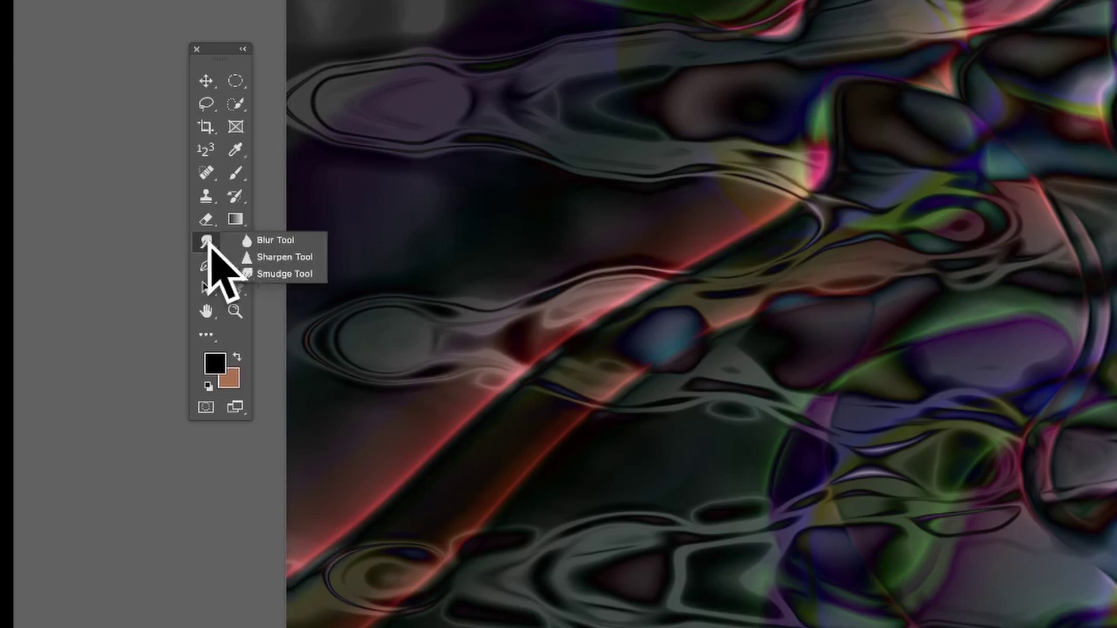
pyautogui.click(293, 275)
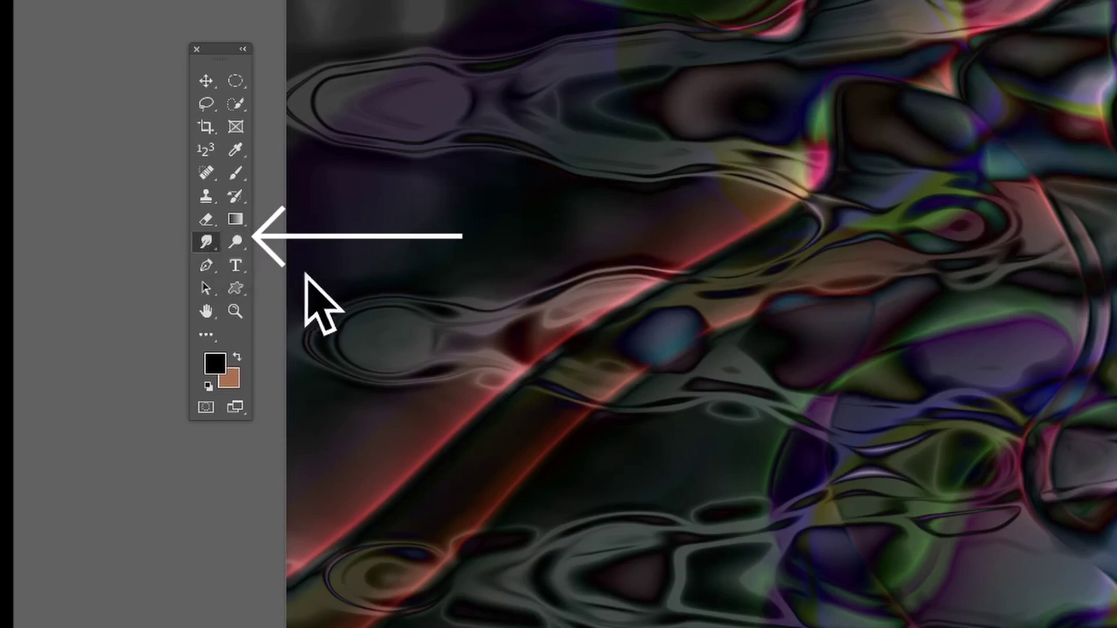
pyautogui.click(206, 81)
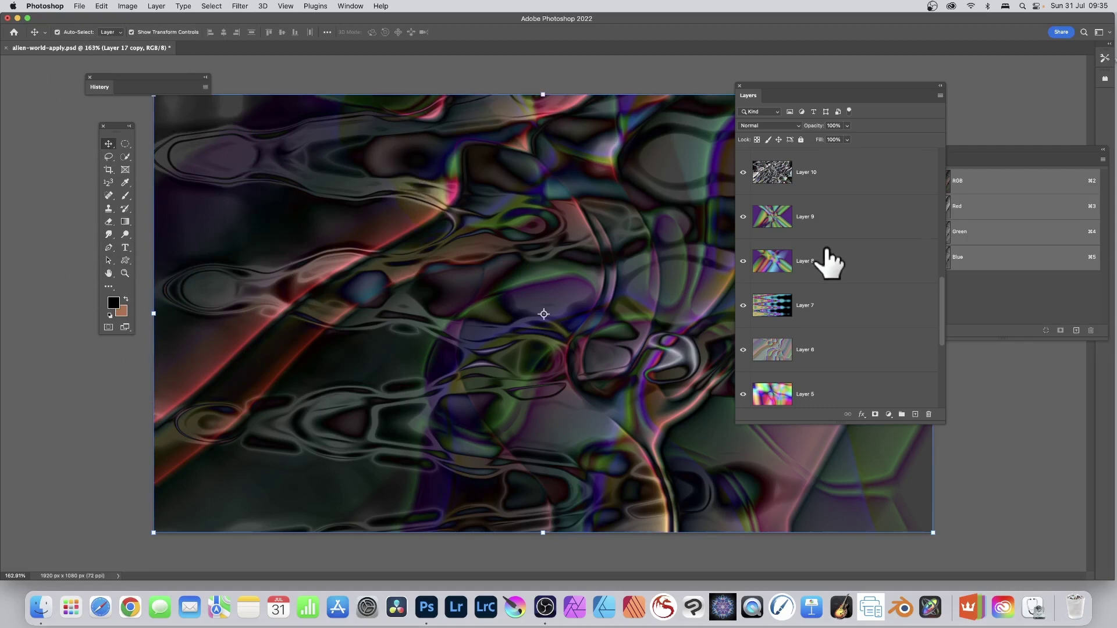
pyautogui.scroll(5, 822, 257)
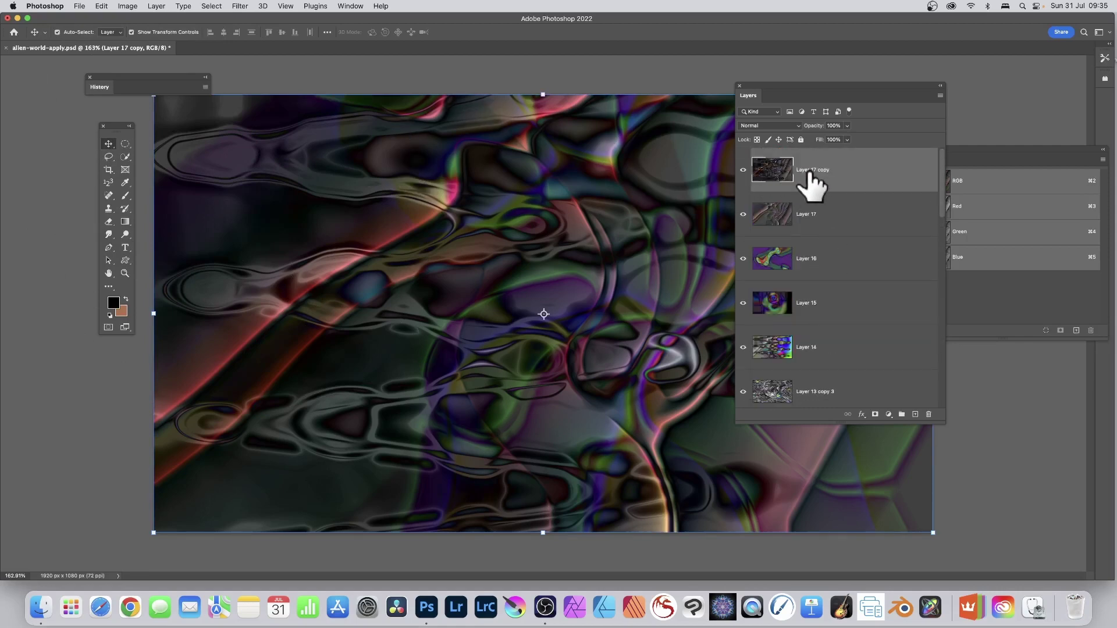
# Apply Image from Layer 3's Blue channel in Difference mode at 64% opacity.
pyautogui.click(127, 5)
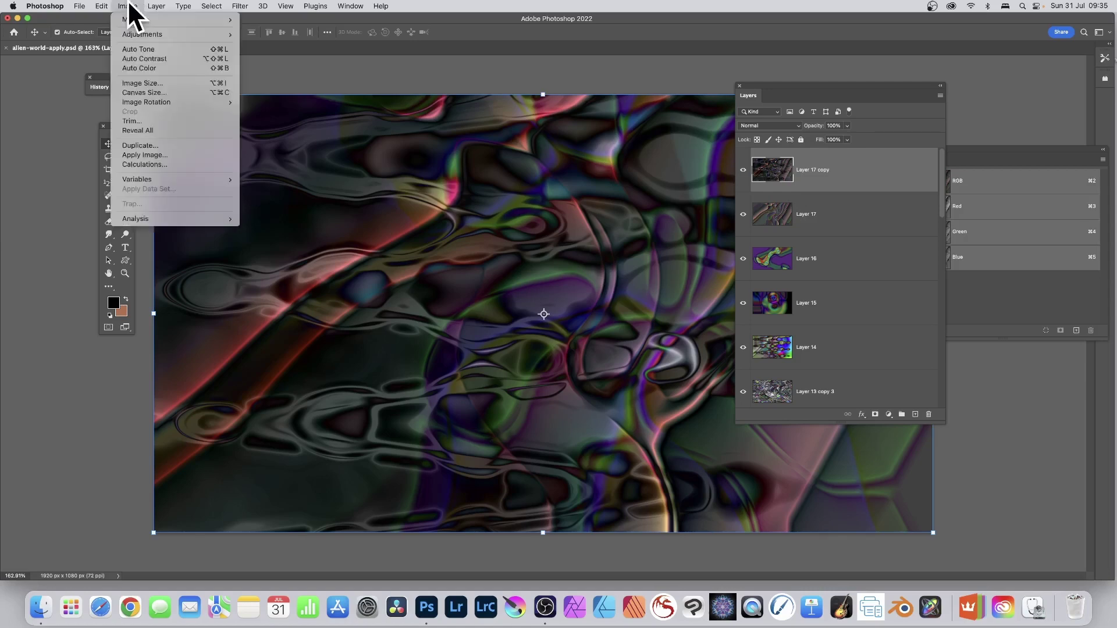
pyautogui.click(145, 153)
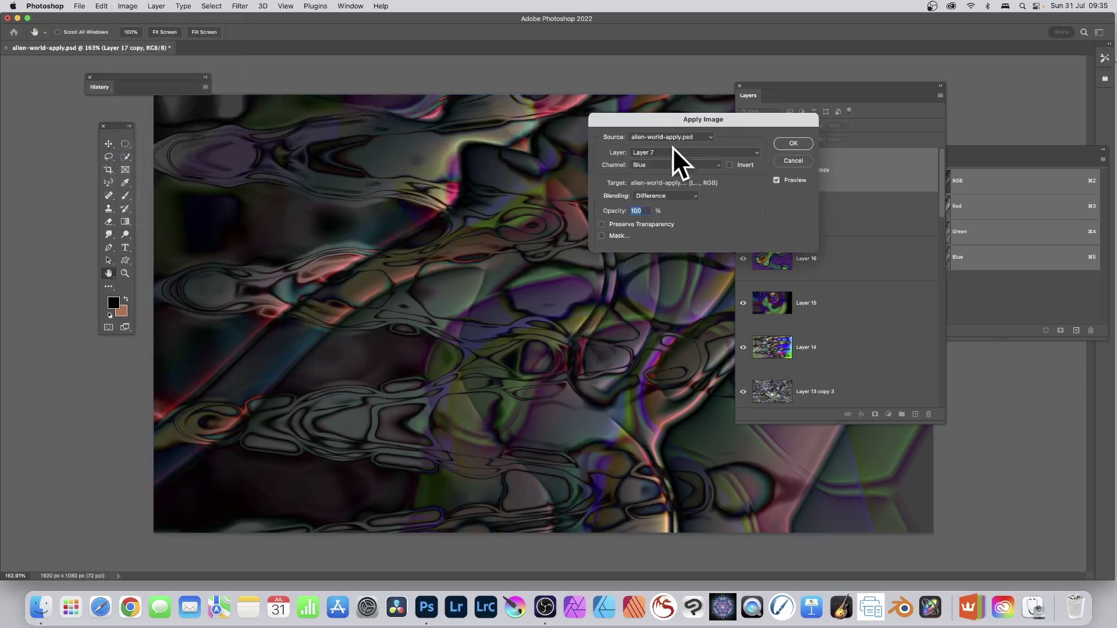
pyautogui.moveTo(667, 120); pyautogui.dragTo(575, 95)
pyautogui.click(576, 128)
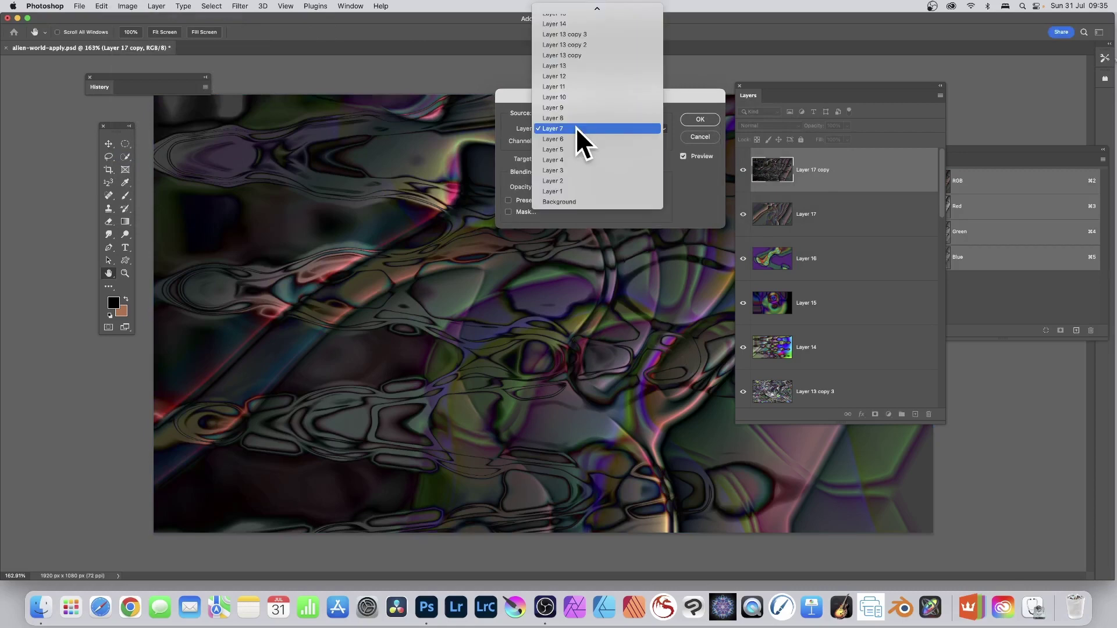
pyautogui.click(571, 149)
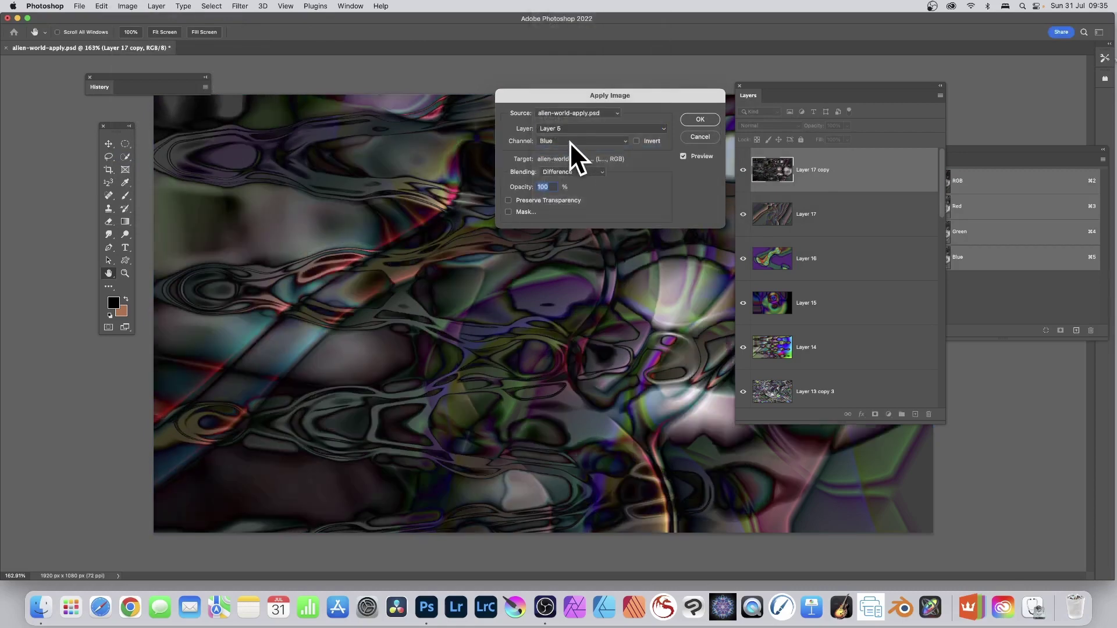
pyautogui.click(567, 128)
pyautogui.click(568, 142)
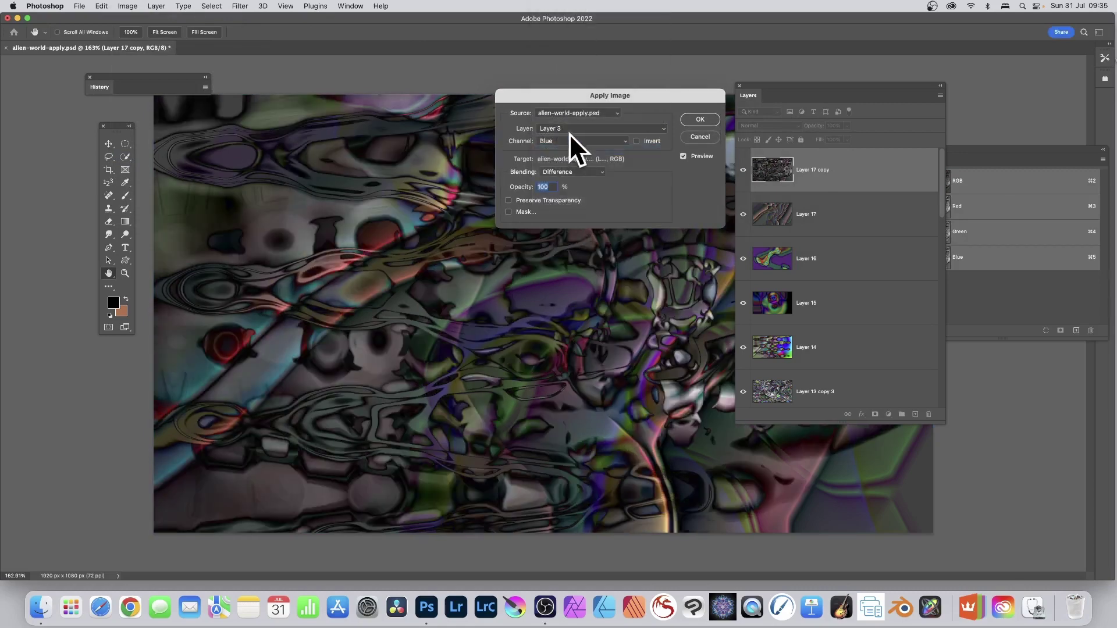
pyautogui.click(567, 129)
pyautogui.click(686, 181)
pyautogui.click(569, 173)
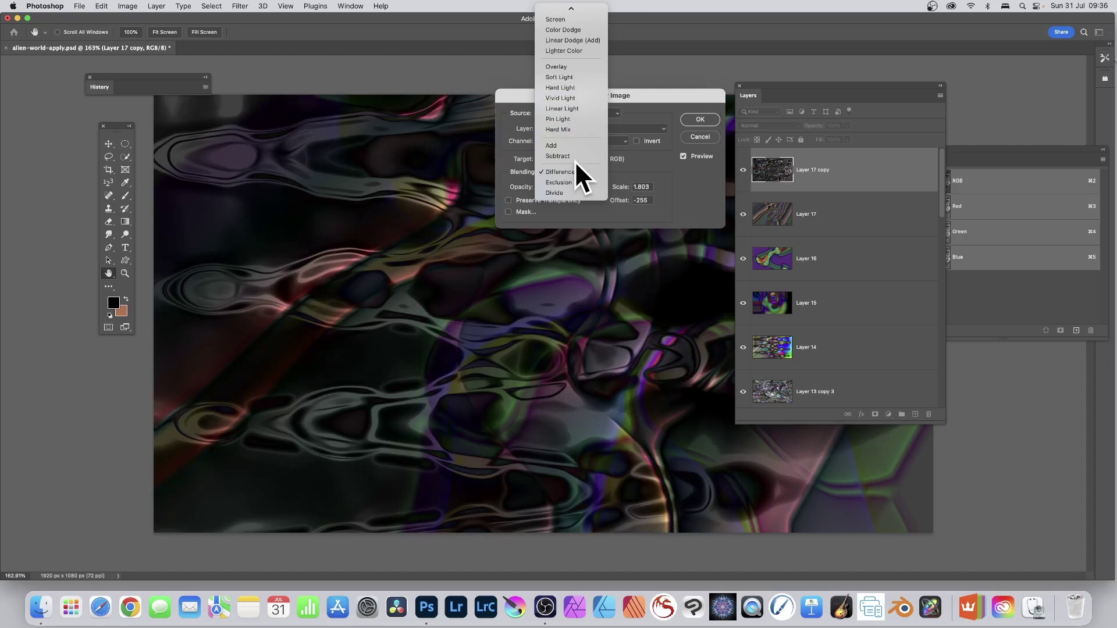
pyautogui.click(568, 172)
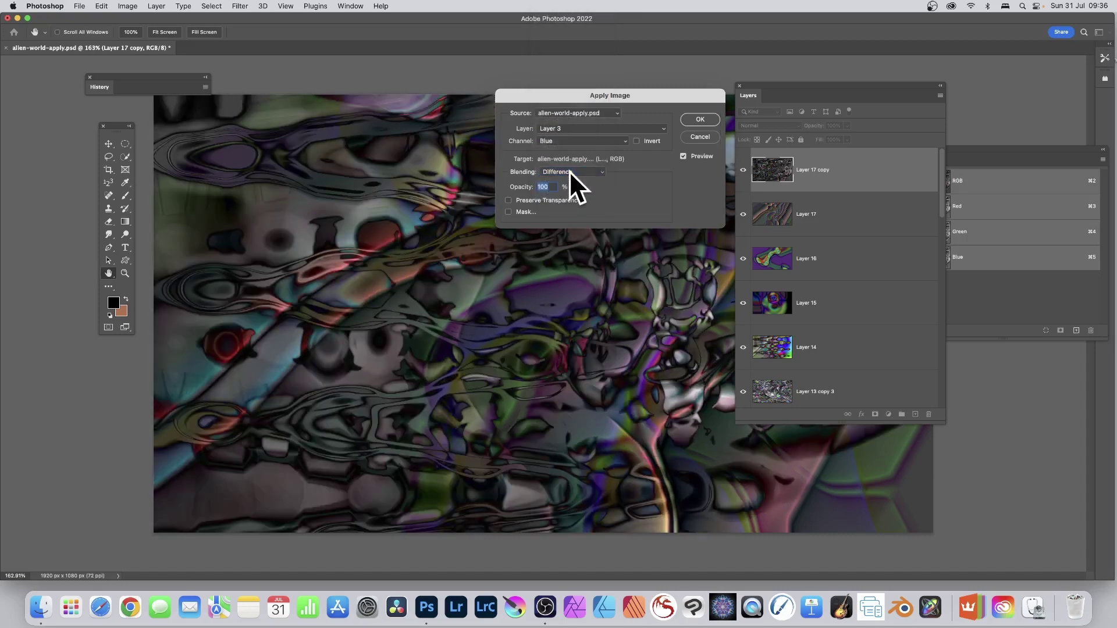
pyautogui.moveTo(529, 191); pyautogui.dragTo(648, 190)
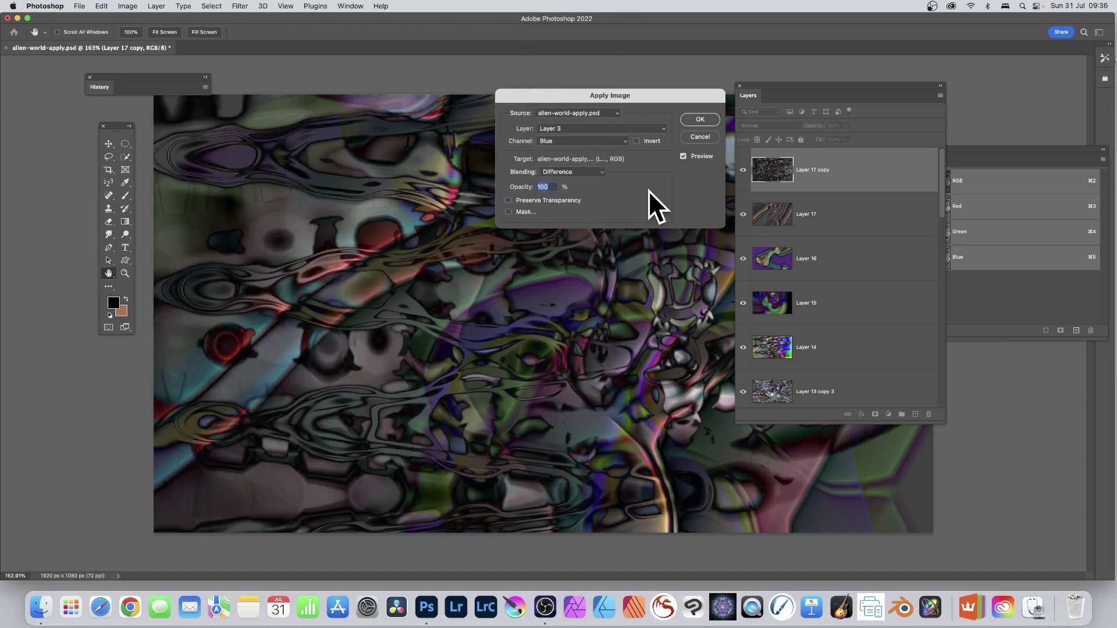
pyautogui.click(706, 120)
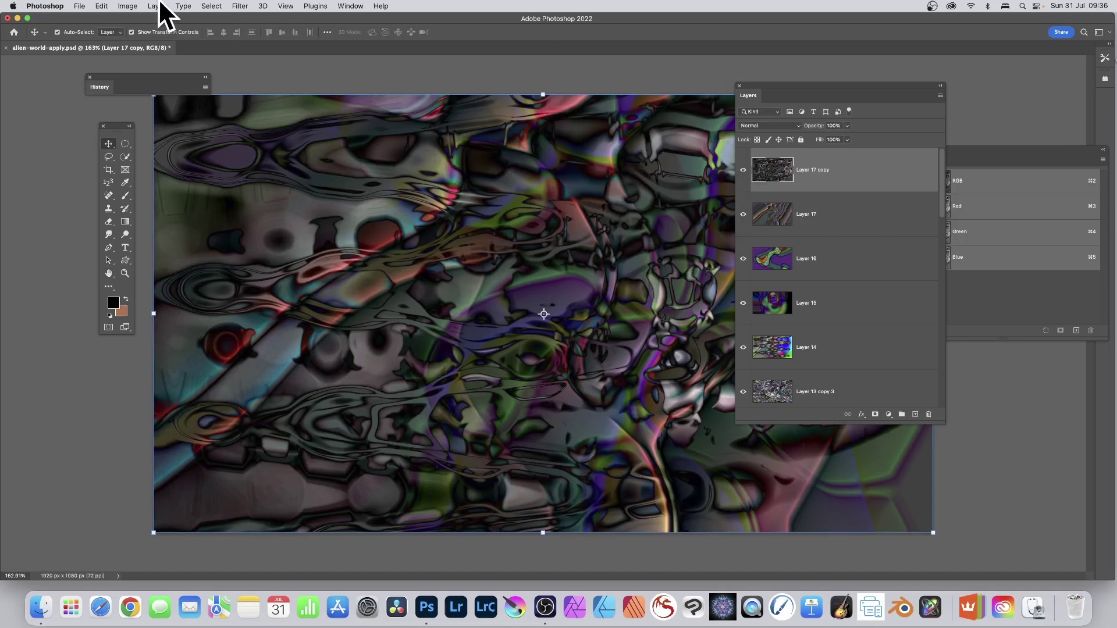
# Try Soft Light and Difference, then fade the Apply Image to Screen at 100% opacity.
pyautogui.click(101, 6)
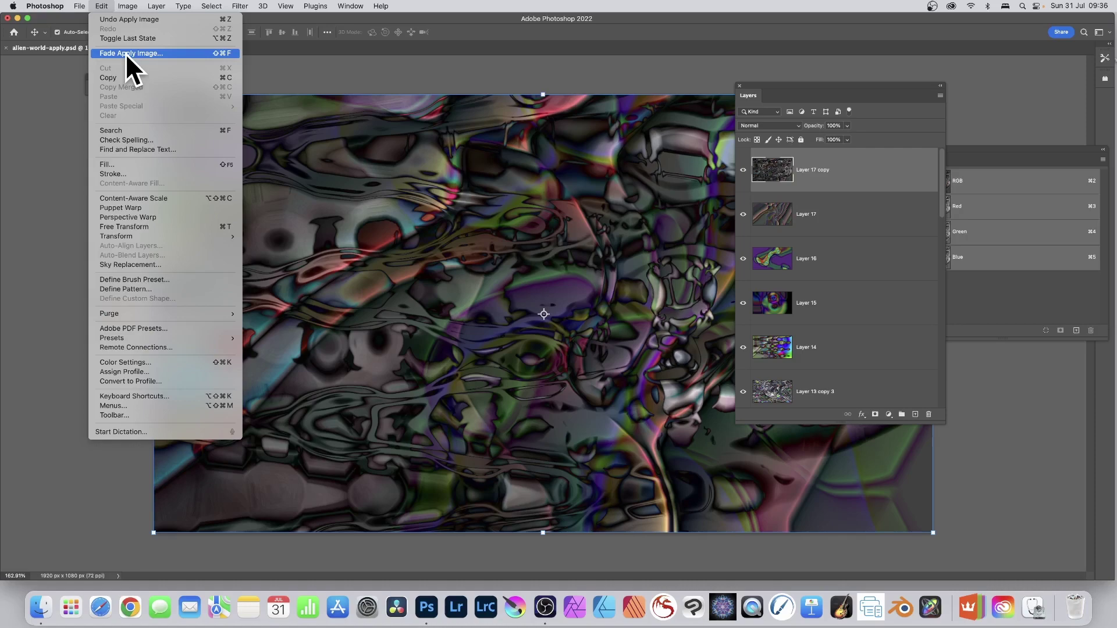
pyautogui.click(127, 52)
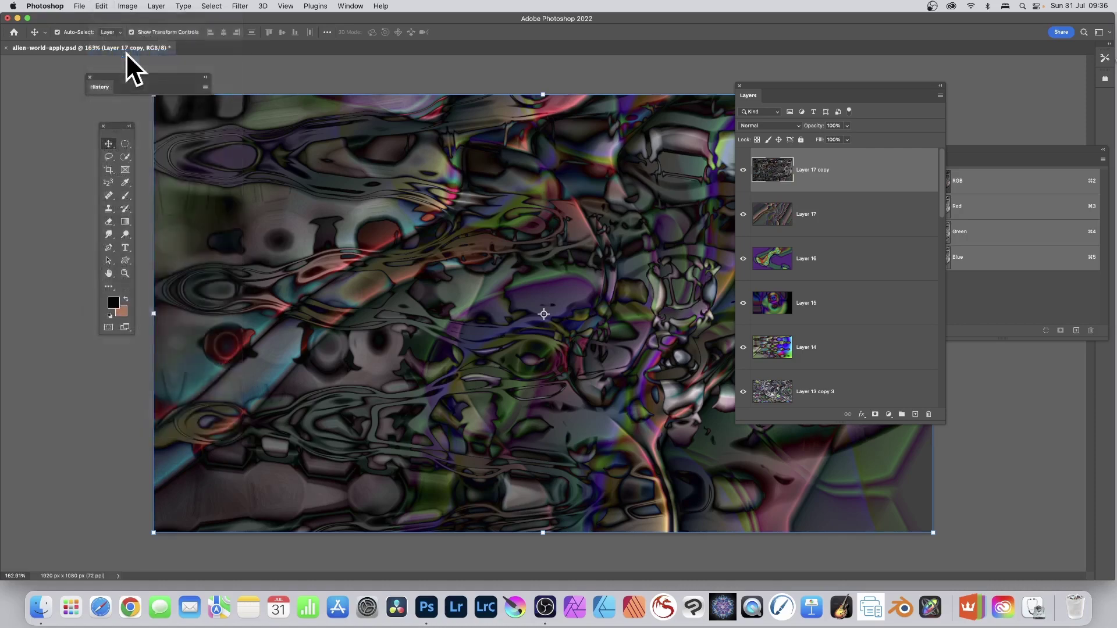
pyautogui.click(622, 163)
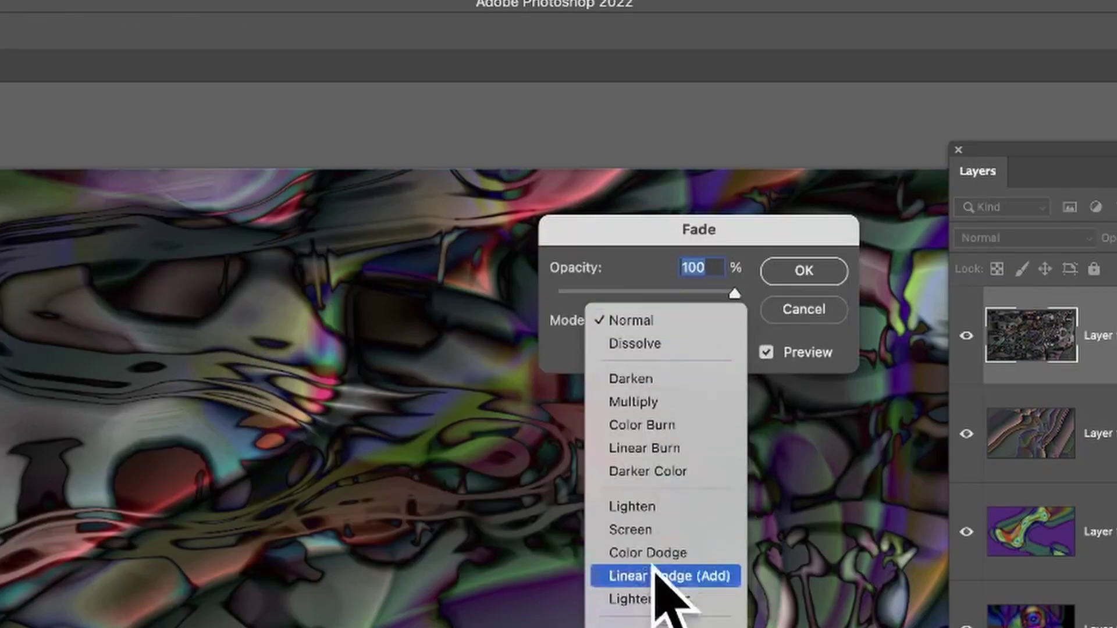
pyautogui.click(656, 622)
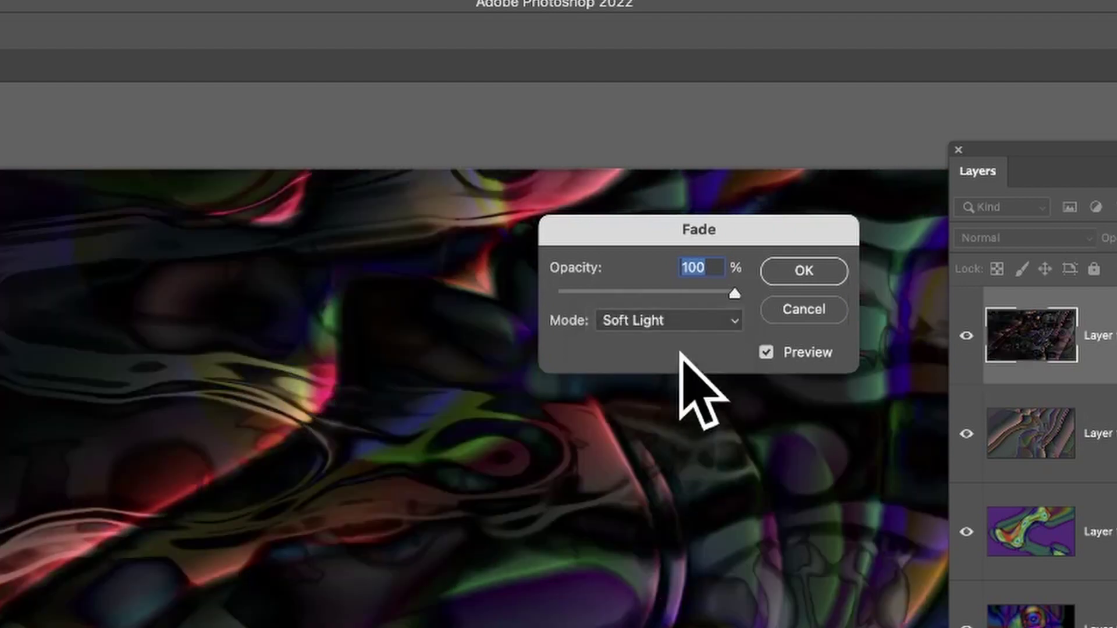
pyautogui.click(657, 320)
pyautogui.click(659, 472)
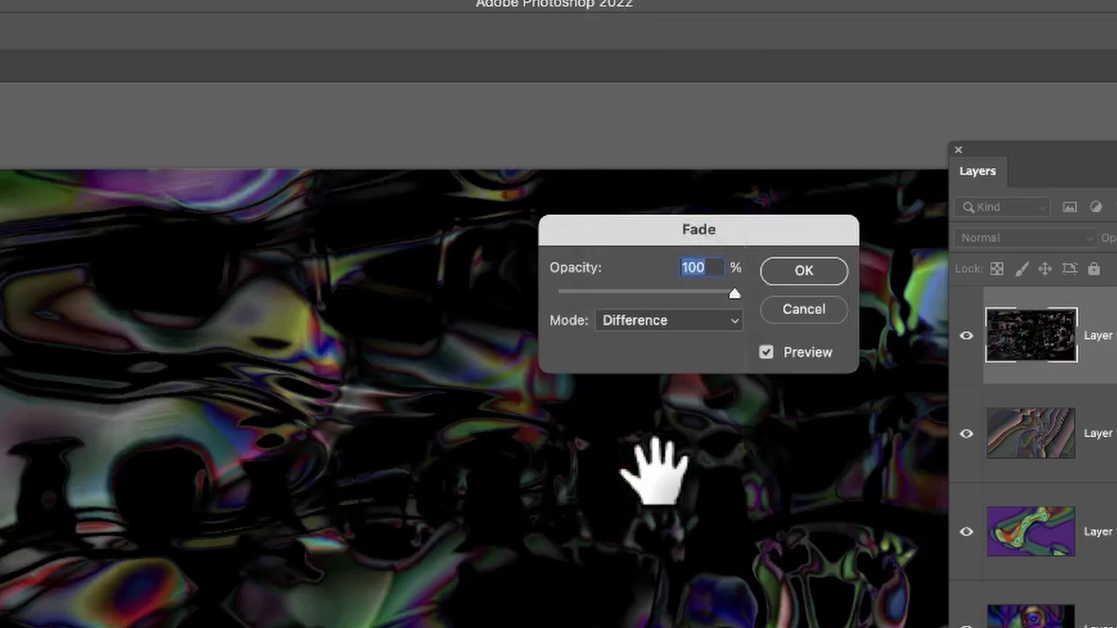
pyautogui.click(679, 320)
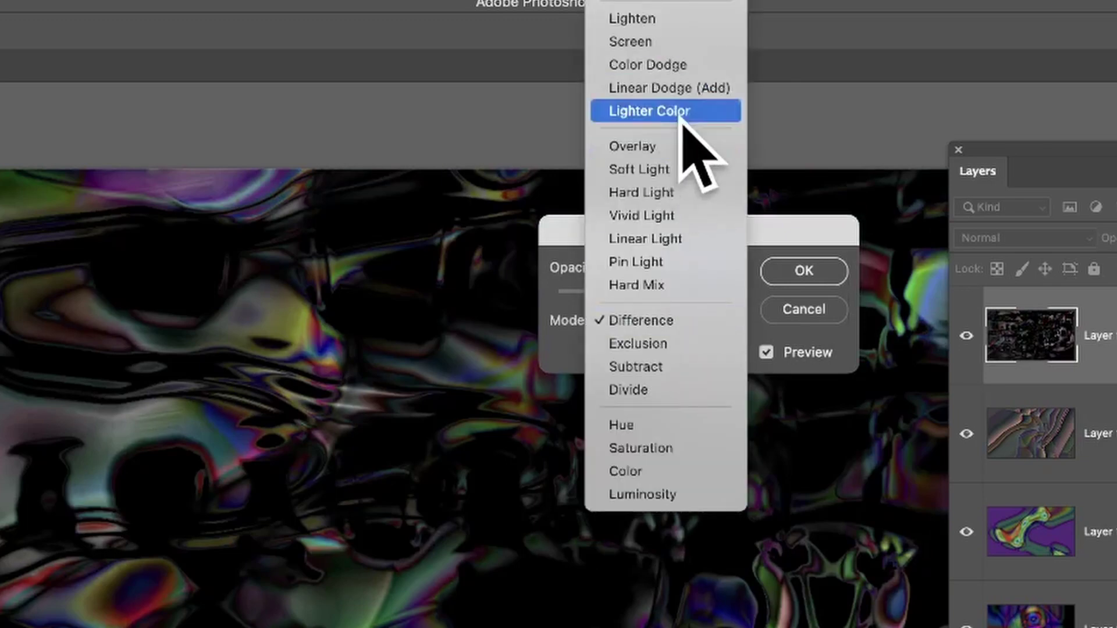
pyautogui.click(635, 42)
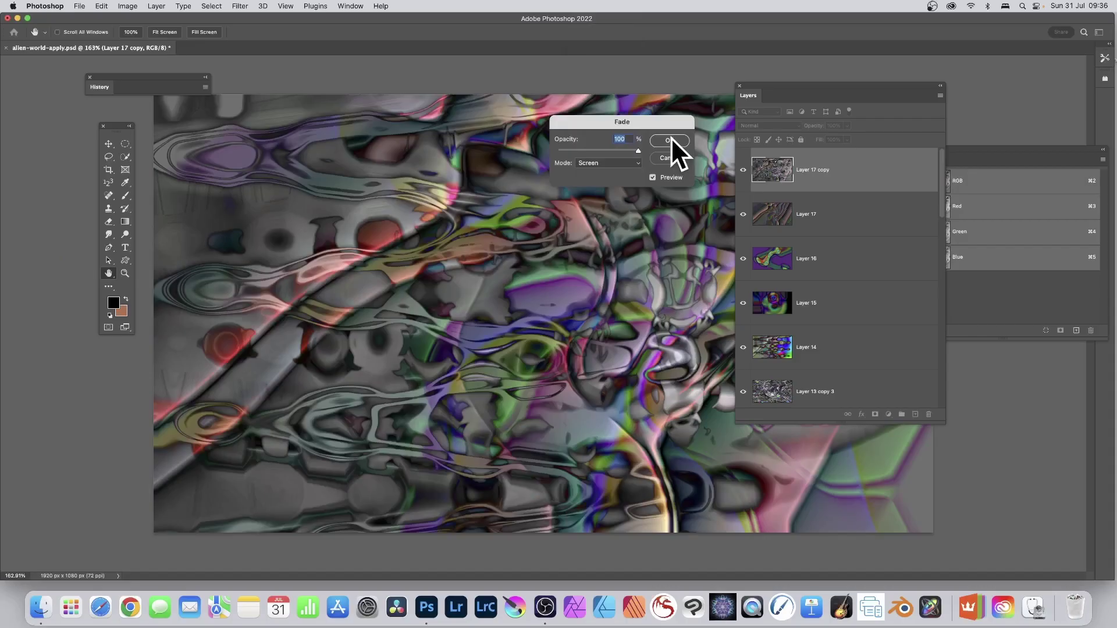
pyautogui.click(670, 140)
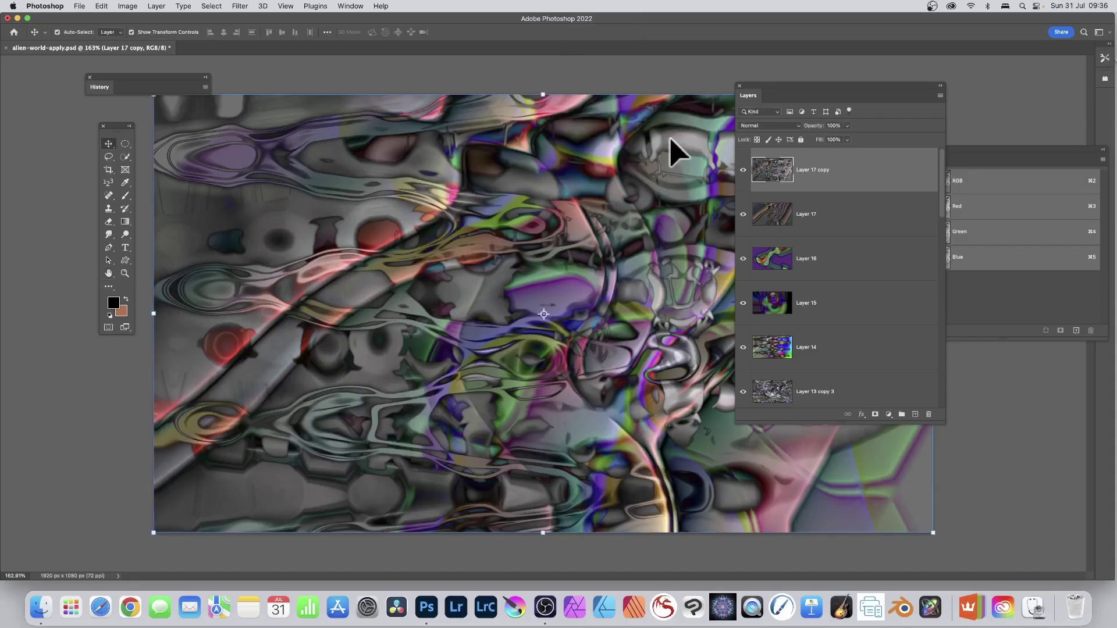
pyautogui.click(247, 5)
# Apply Levels with input values 0, 0.79 and 179.
pyautogui.click(246, 16)
pyautogui.click(128, 6)
pyautogui.moveTo(137, 36)
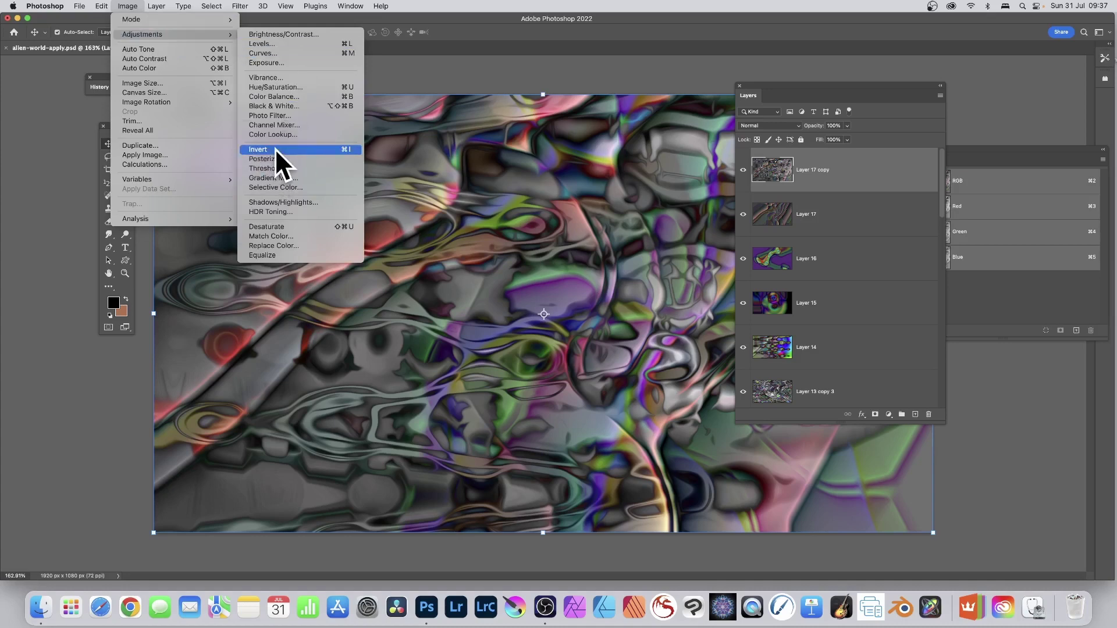
pyautogui.click(270, 44)
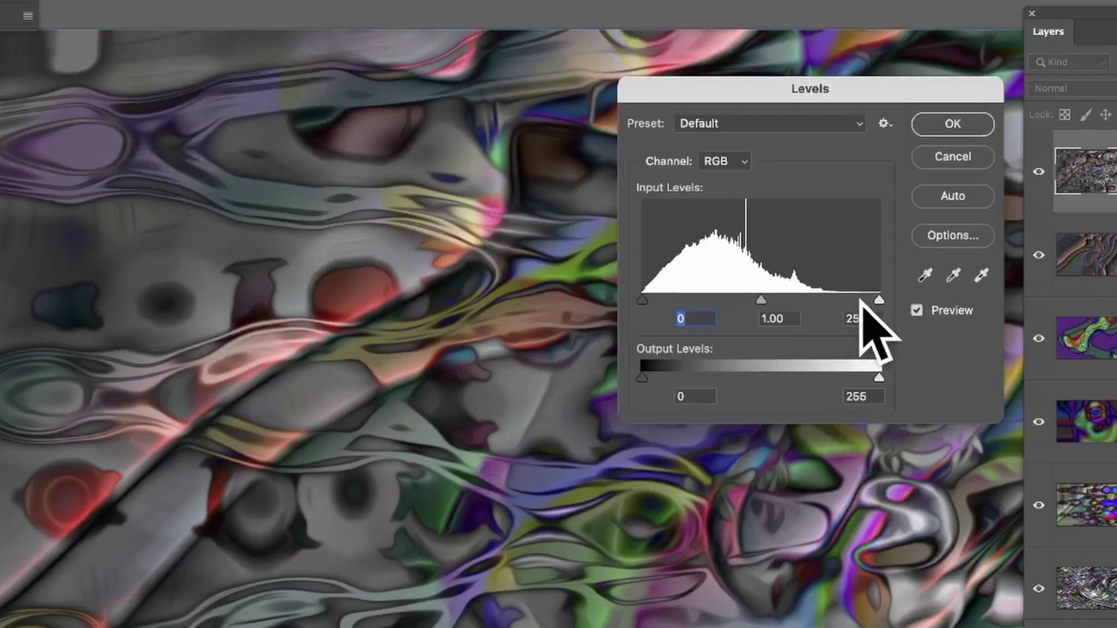
pyautogui.moveTo(861, 302); pyautogui.dragTo(833, 300)
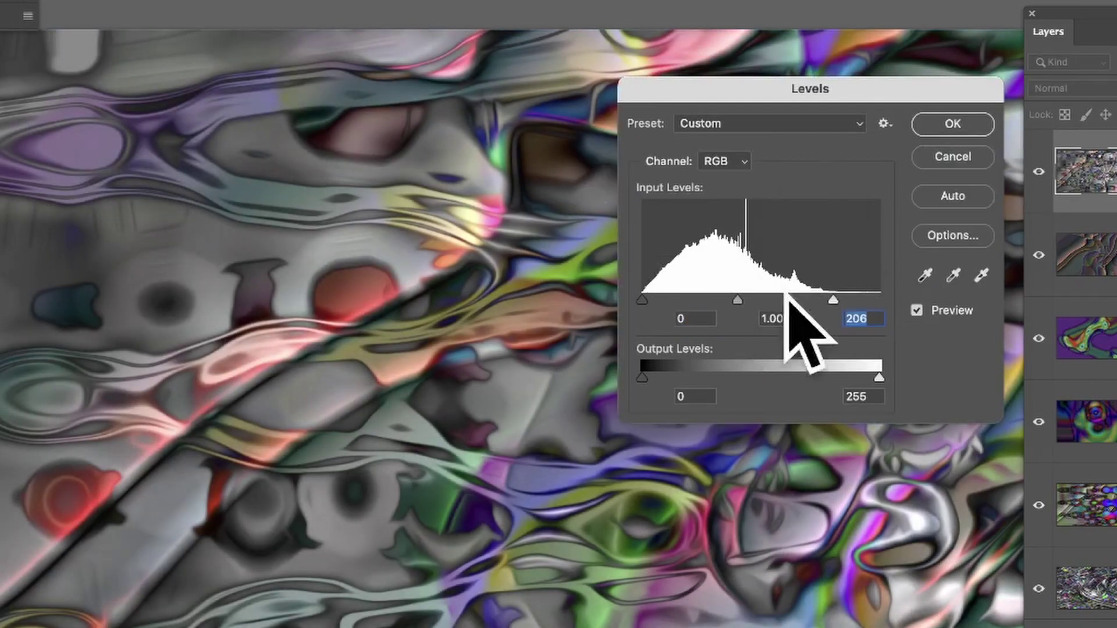
pyautogui.moveTo(738, 299); pyautogui.dragTo(748, 299)
pyautogui.moveTo(833, 300); pyautogui.dragTo(808, 303)
pyautogui.moveTo(736, 299); pyautogui.dragTo(738, 299)
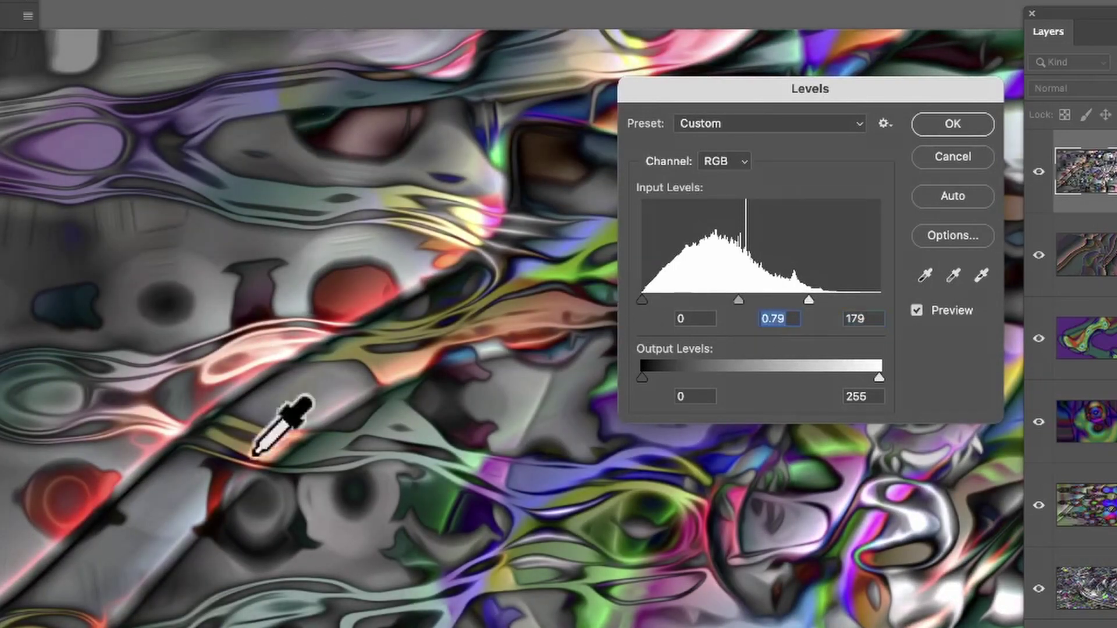
pyautogui.click(940, 124)
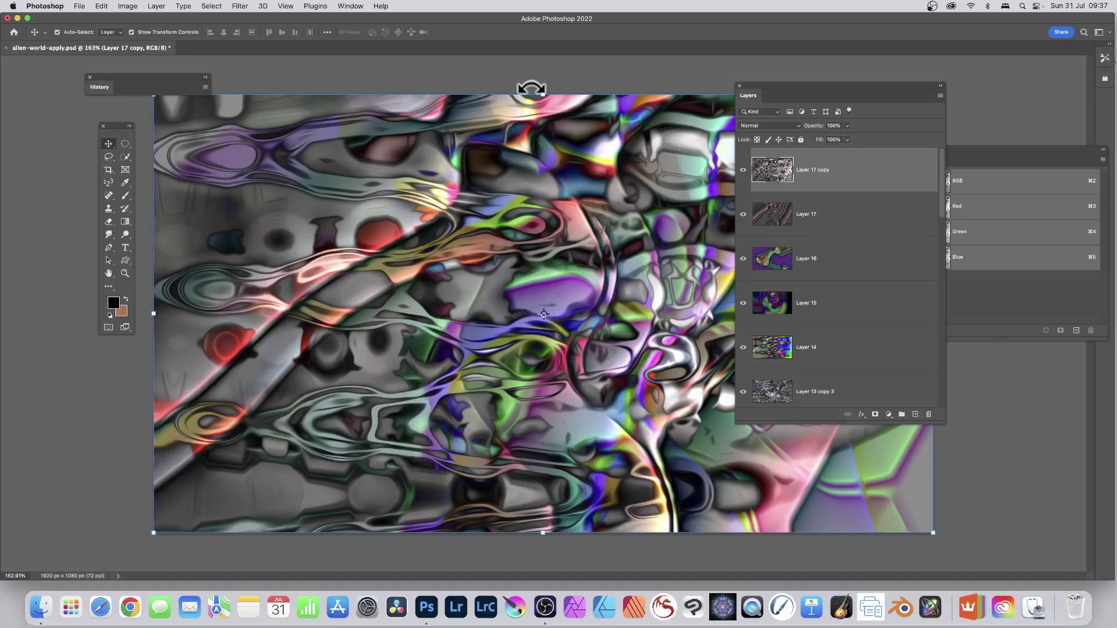
# Duplicate Layer 17 copy as Layer 17 copy 2 and keep Layer 17 copy selected.
pyautogui.click(157, 7)
pyautogui.click(169, 48)
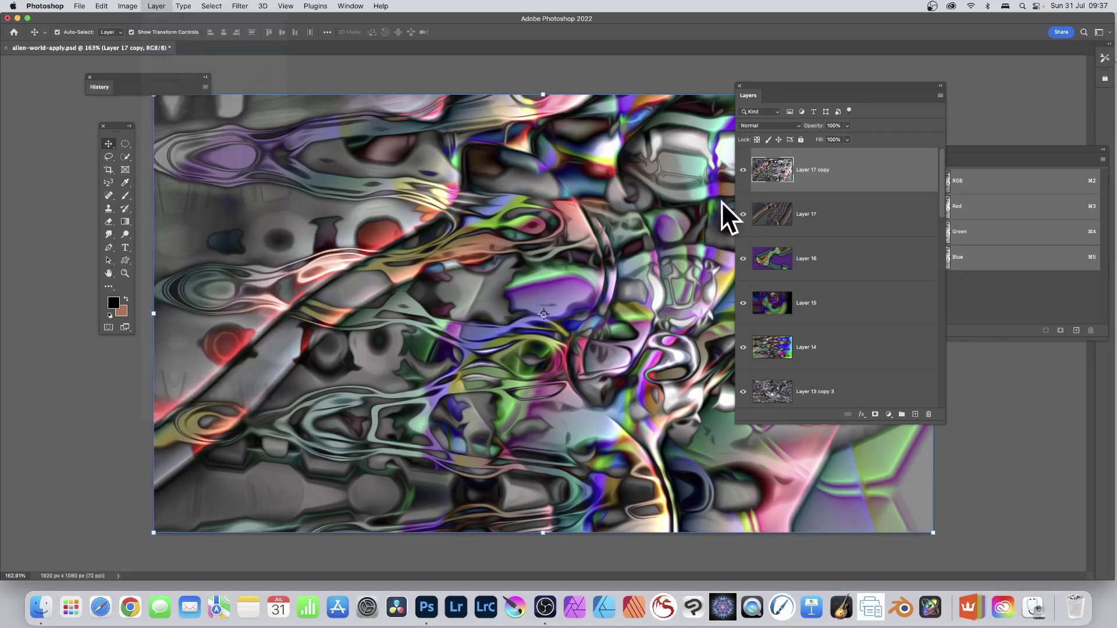
pyautogui.click(643, 260)
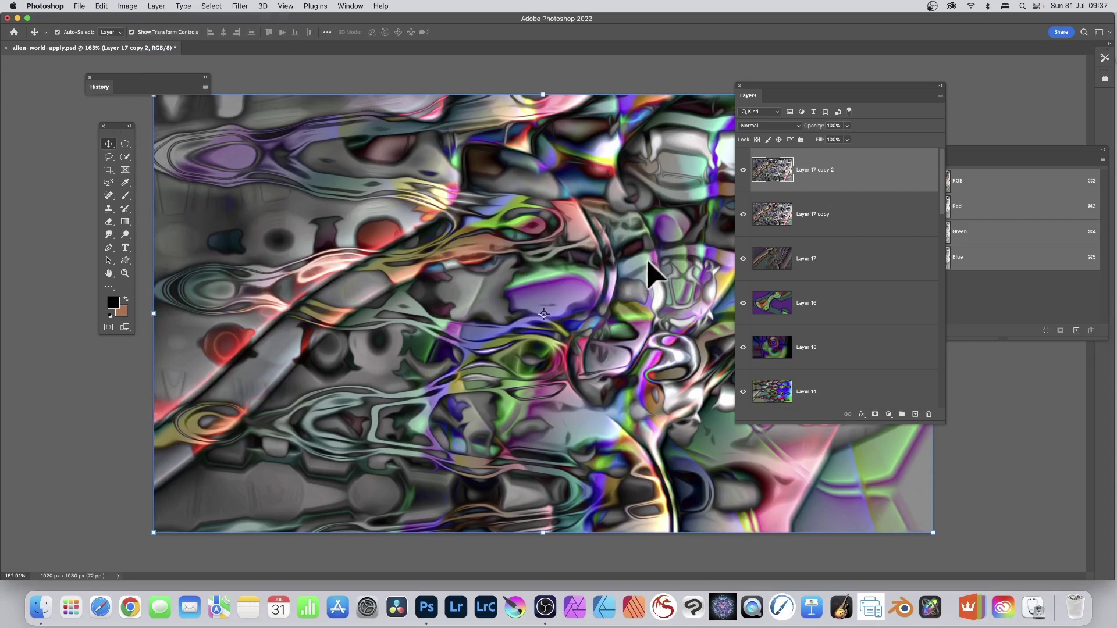
pyautogui.click(777, 218)
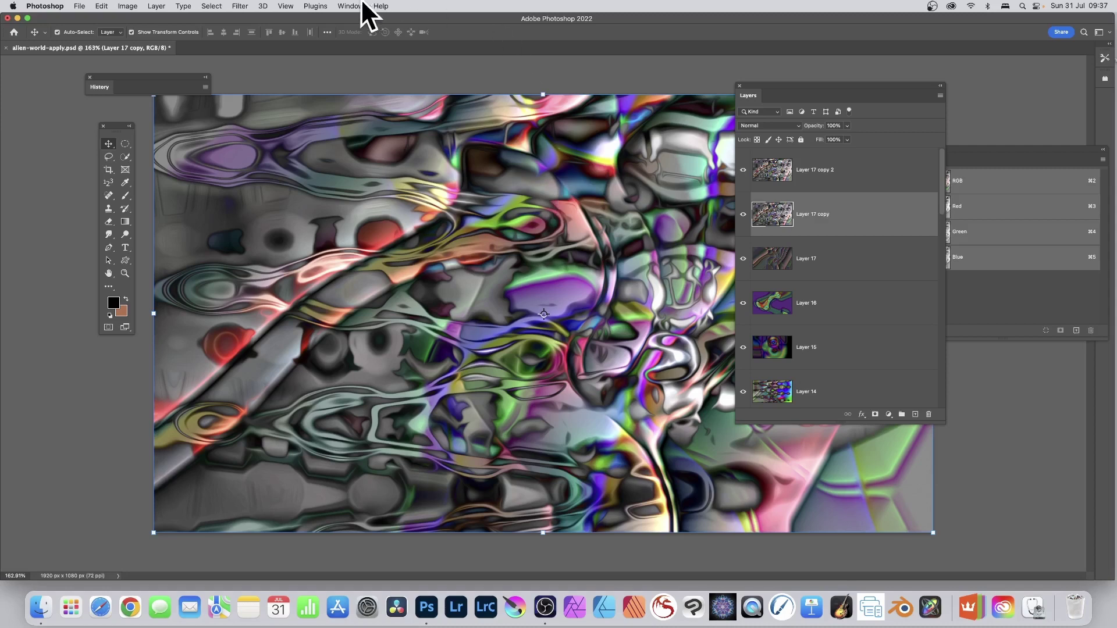
# Apply a Sine Wave distortion after randomizing the wave pattern five times.
pyautogui.click(238, 6)
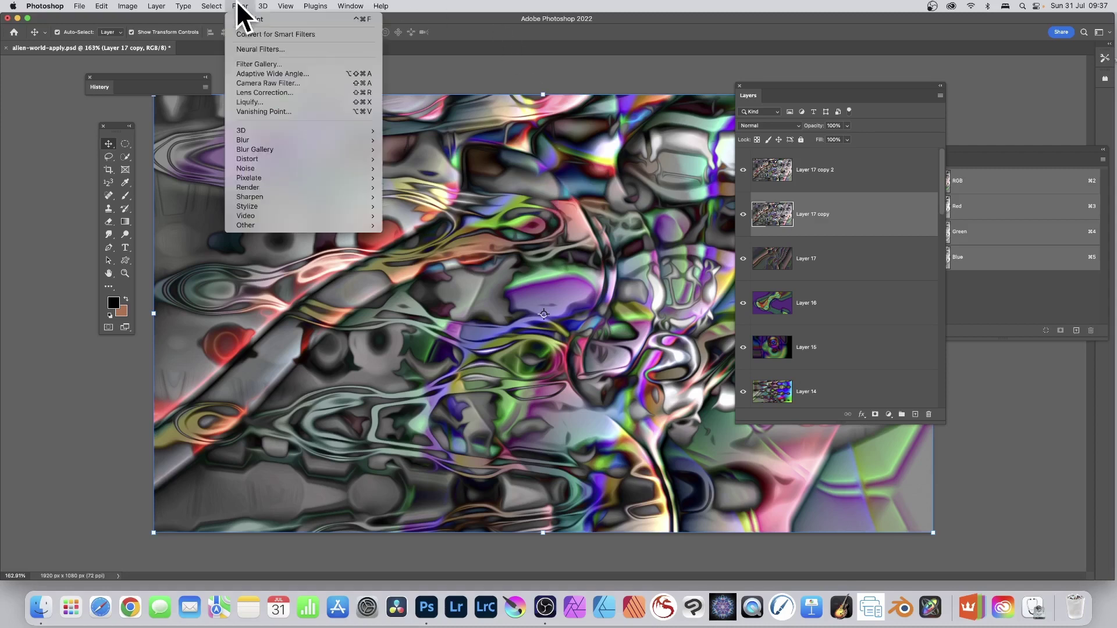
pyautogui.moveTo(271, 157)
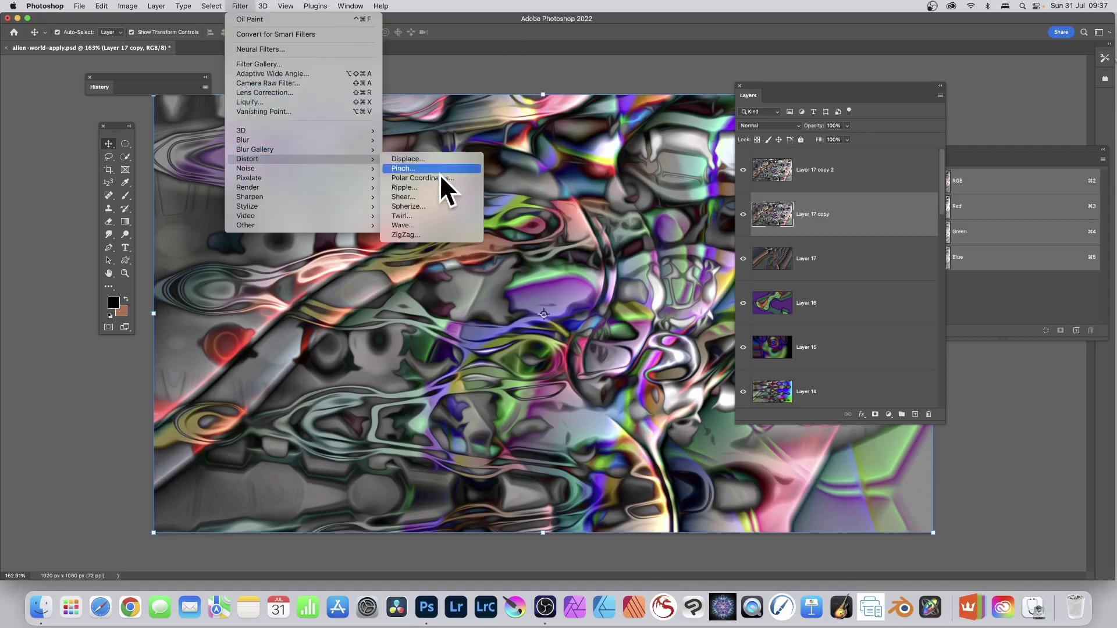
pyautogui.click(409, 224)
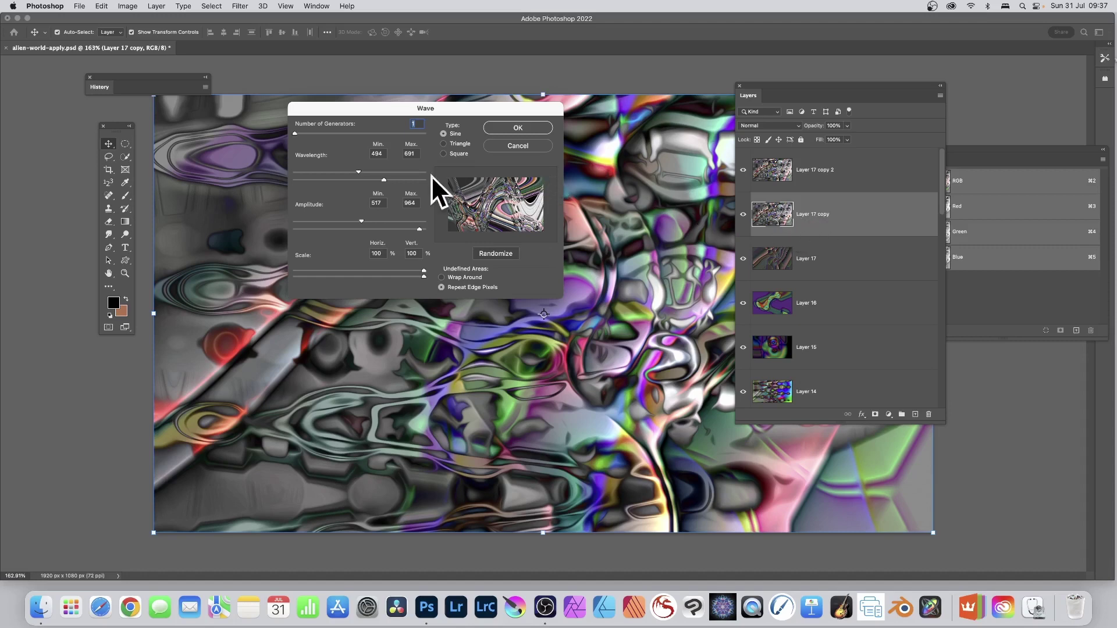
pyautogui.click(505, 254)
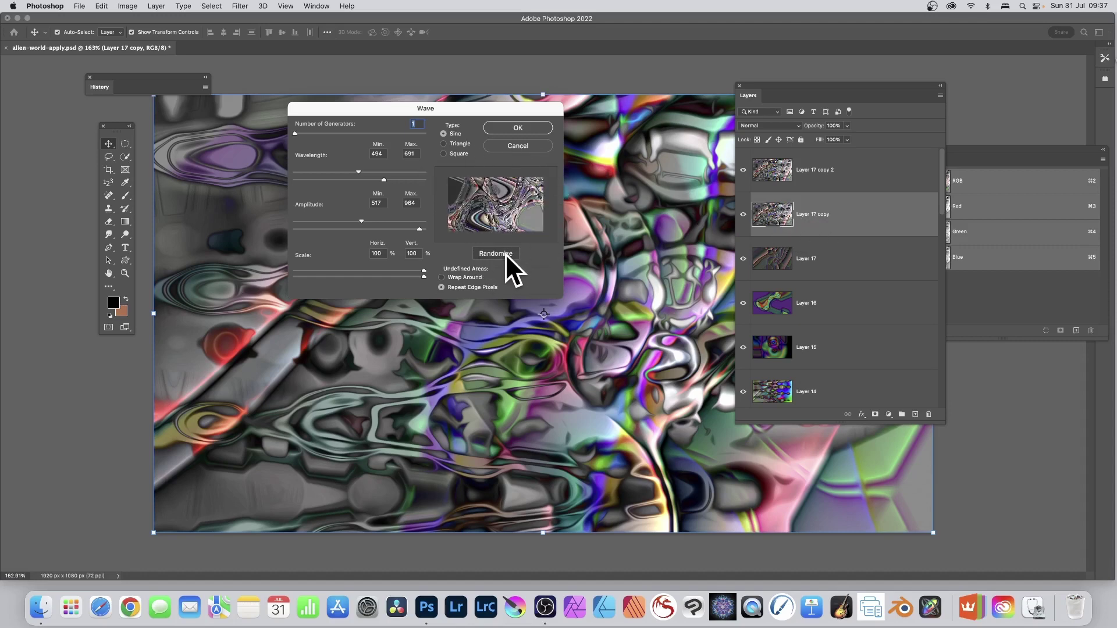
pyautogui.click(505, 254)
pyautogui.click(505, 253)
pyautogui.click(505, 253)
pyautogui.click(504, 254)
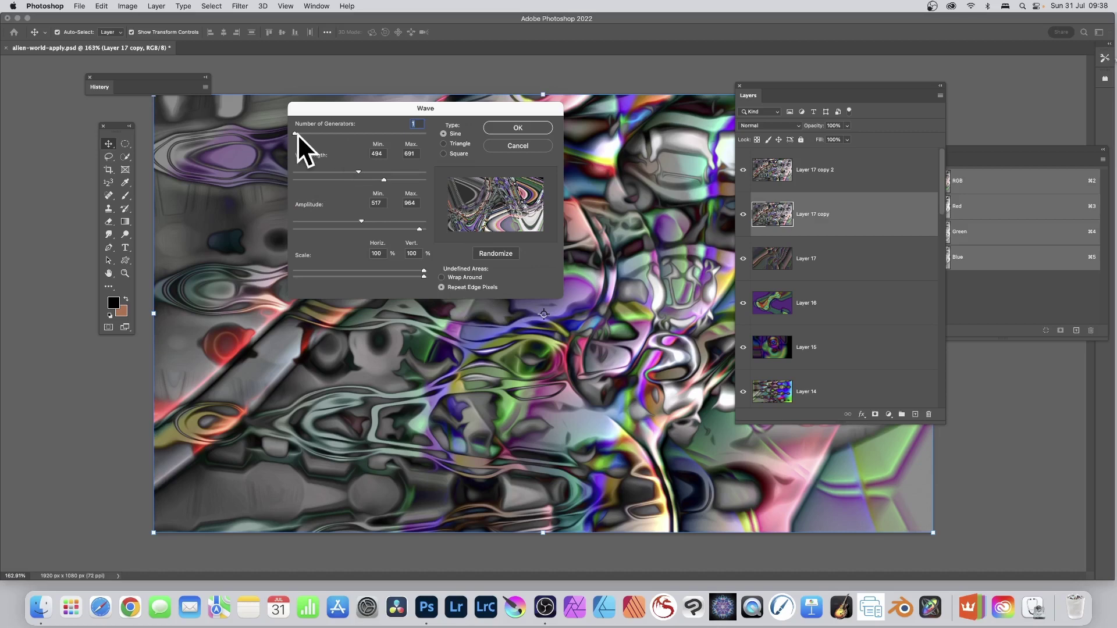
pyautogui.click(529, 125)
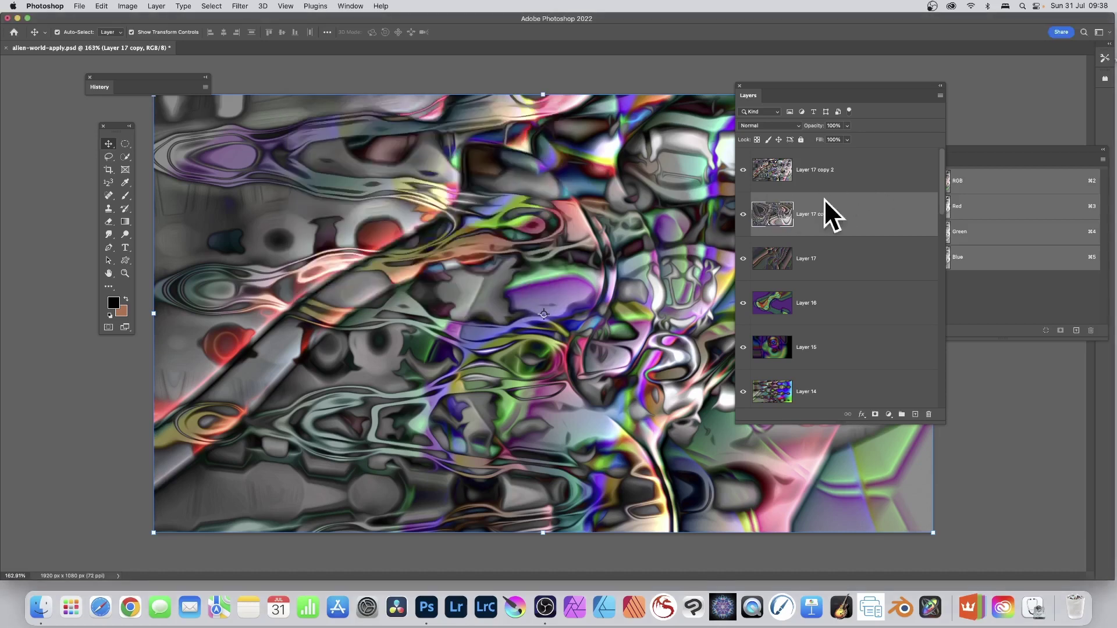
# On Layer 17 copy 2, set Apply Image to Layer 17 copy's Blue channel in Difference mode.
pyautogui.click(778, 172)
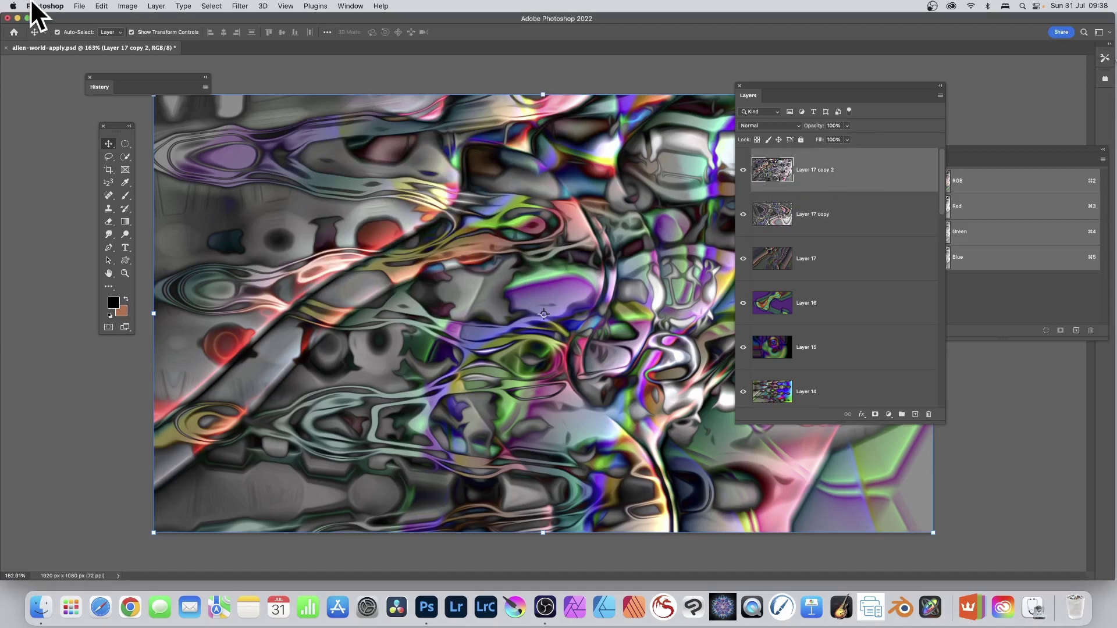
pyautogui.click(127, 7)
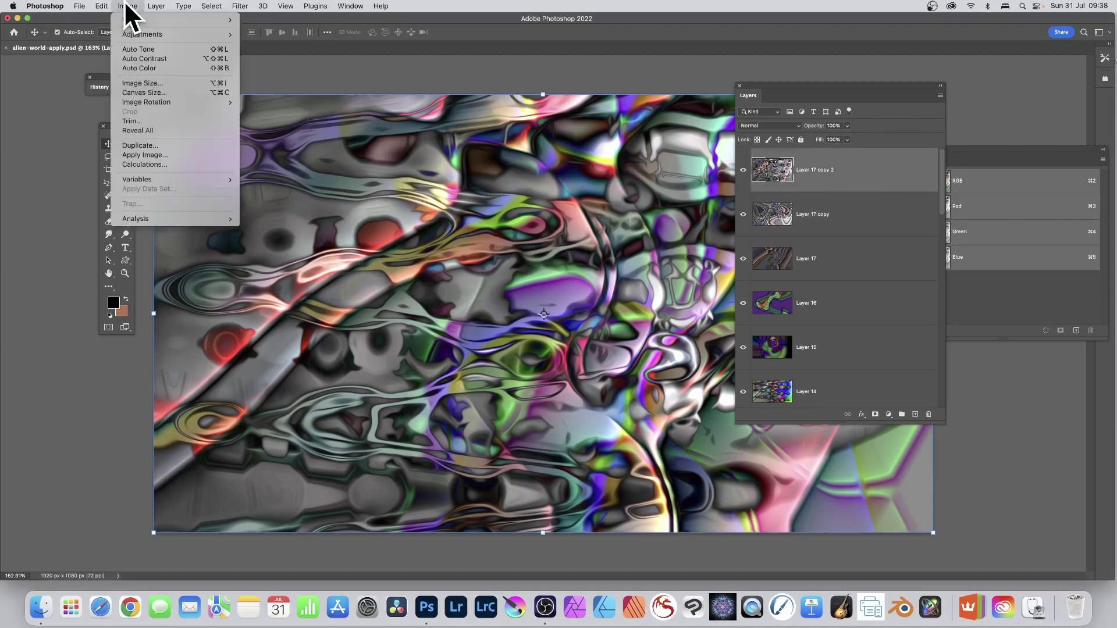
pyautogui.click(144, 156)
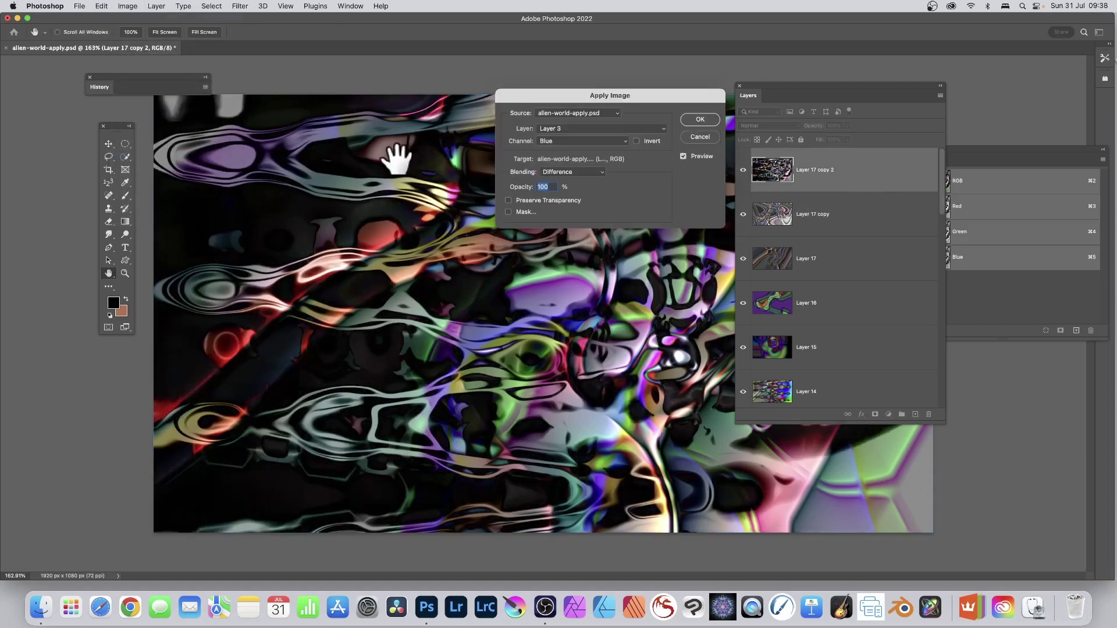
pyautogui.click(572, 128)
pyautogui.scroll(3, 568, 48)
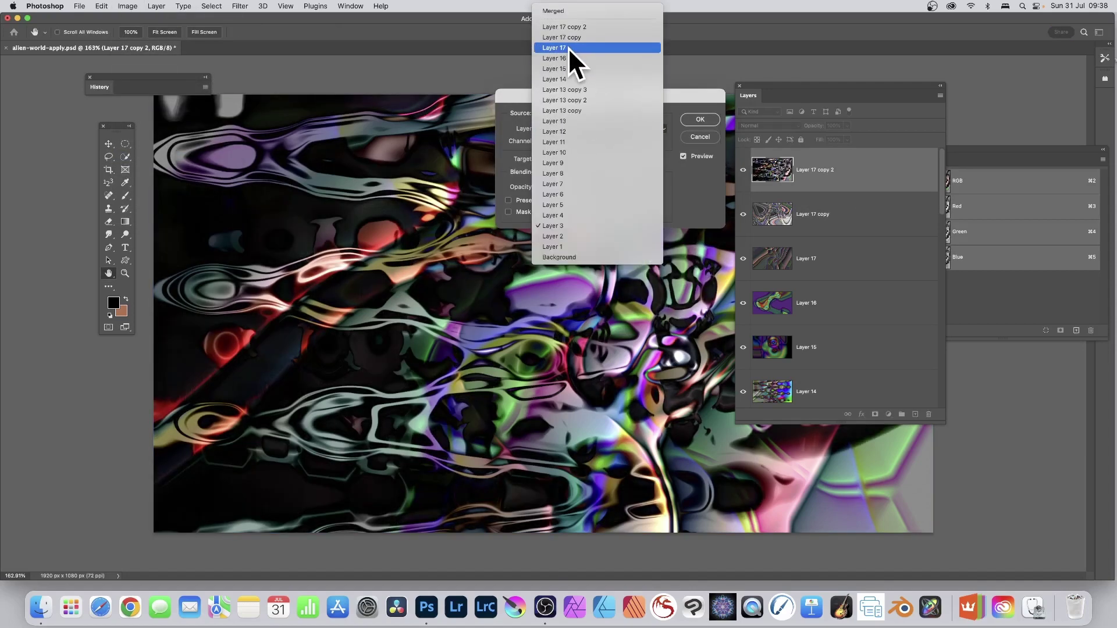
pyautogui.click(562, 37)
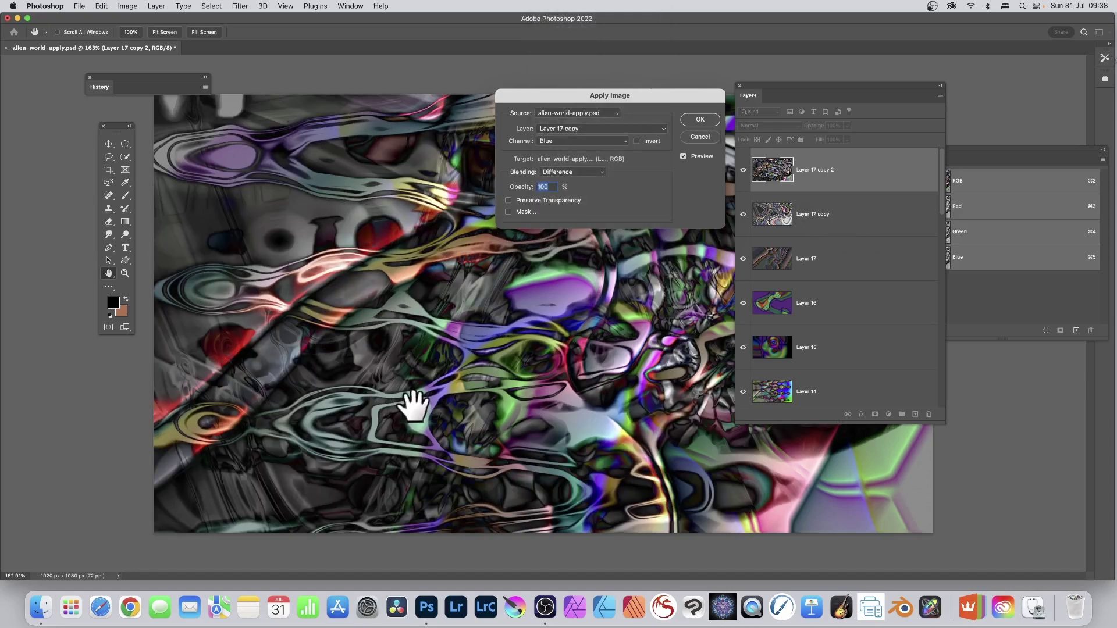
pyautogui.click(558, 140)
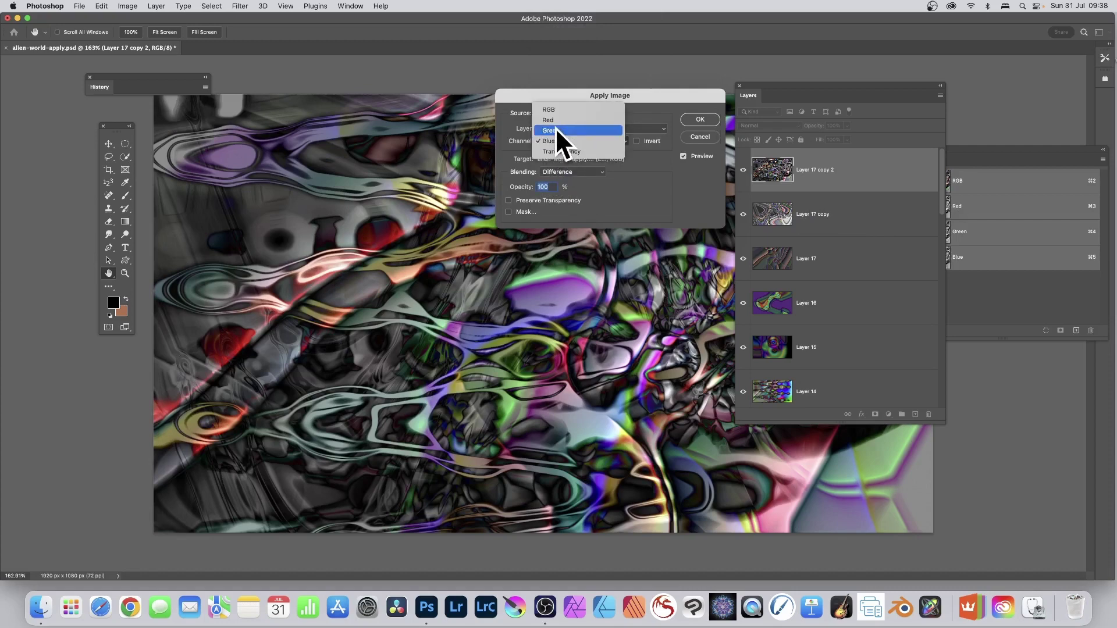
pyautogui.click(555, 127)
pyautogui.click(561, 120)
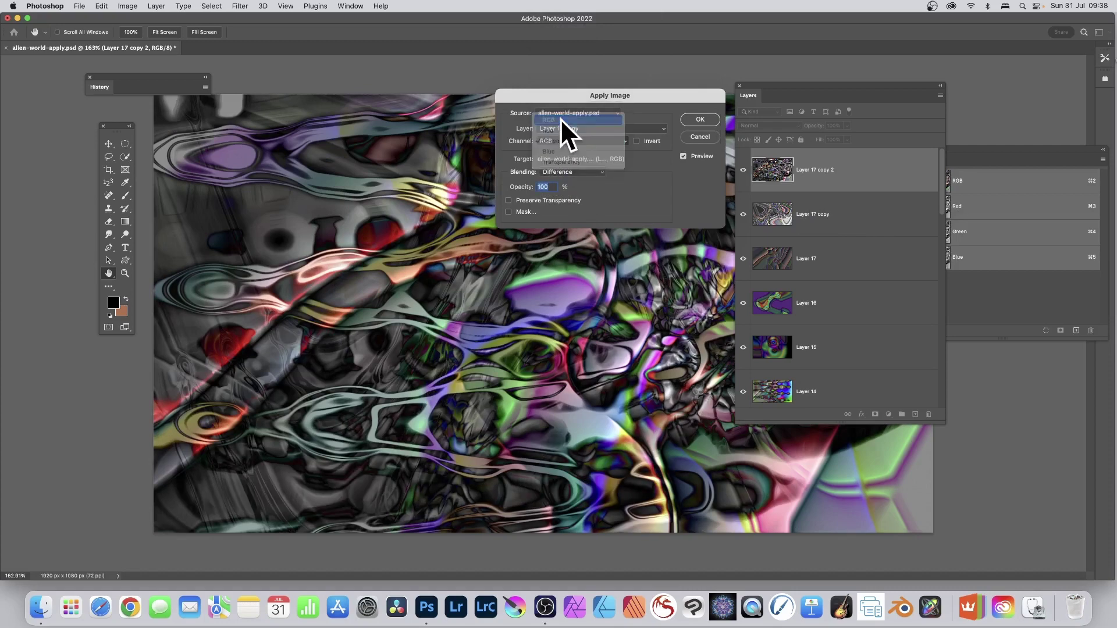
pyautogui.click(560, 141)
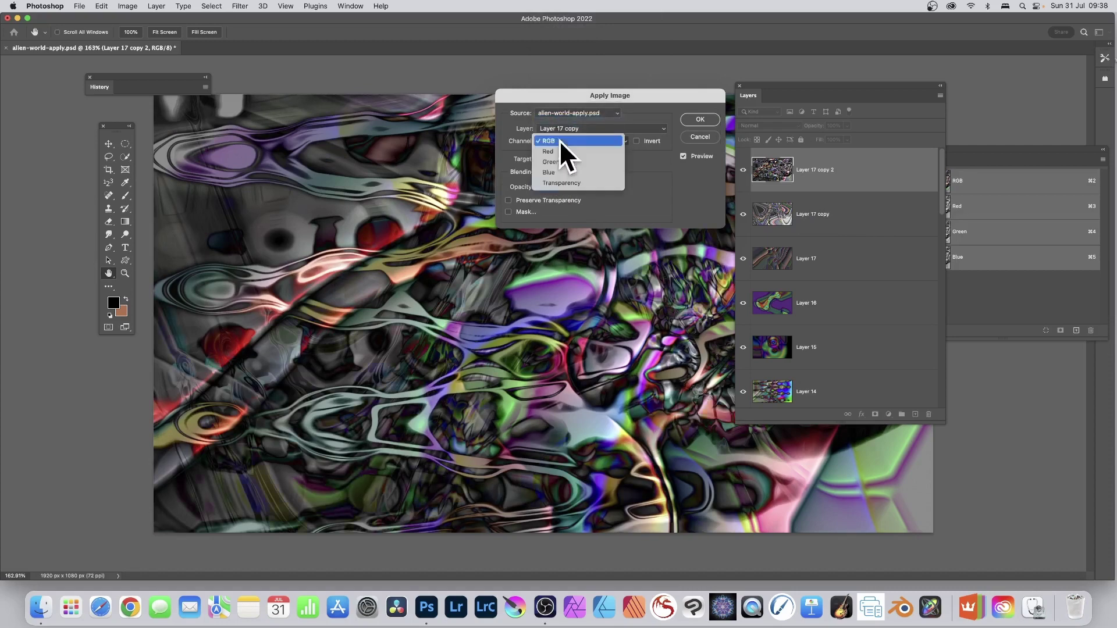
pyautogui.click(561, 172)
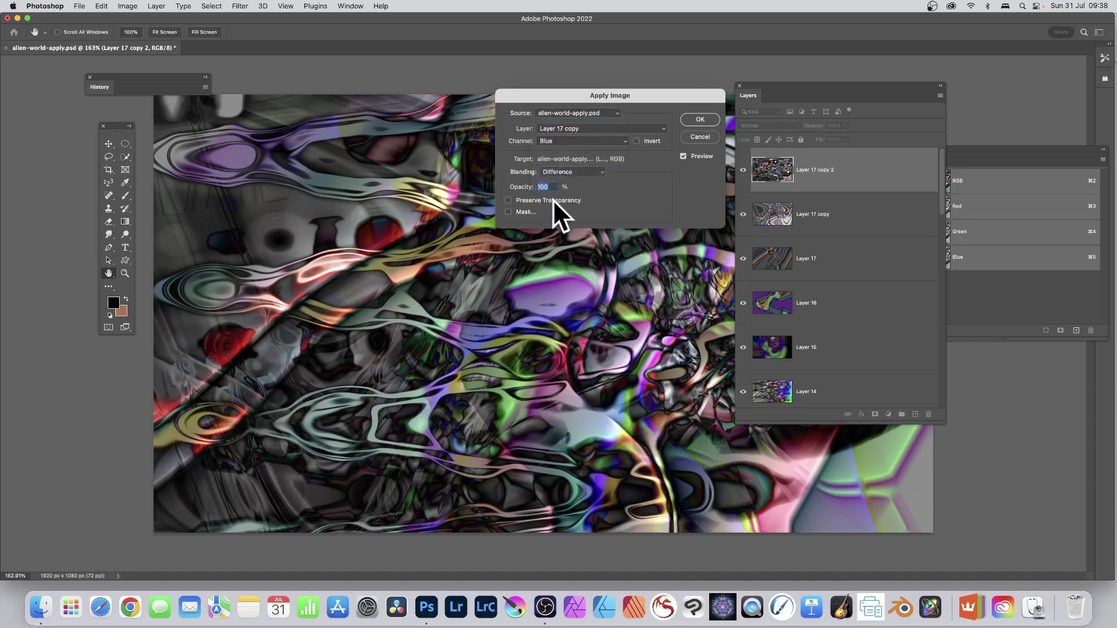
# Mask the blend with Layer 17 copy's Green channel and apply it.
pyautogui.click(509, 212)
pyautogui.click(568, 239)
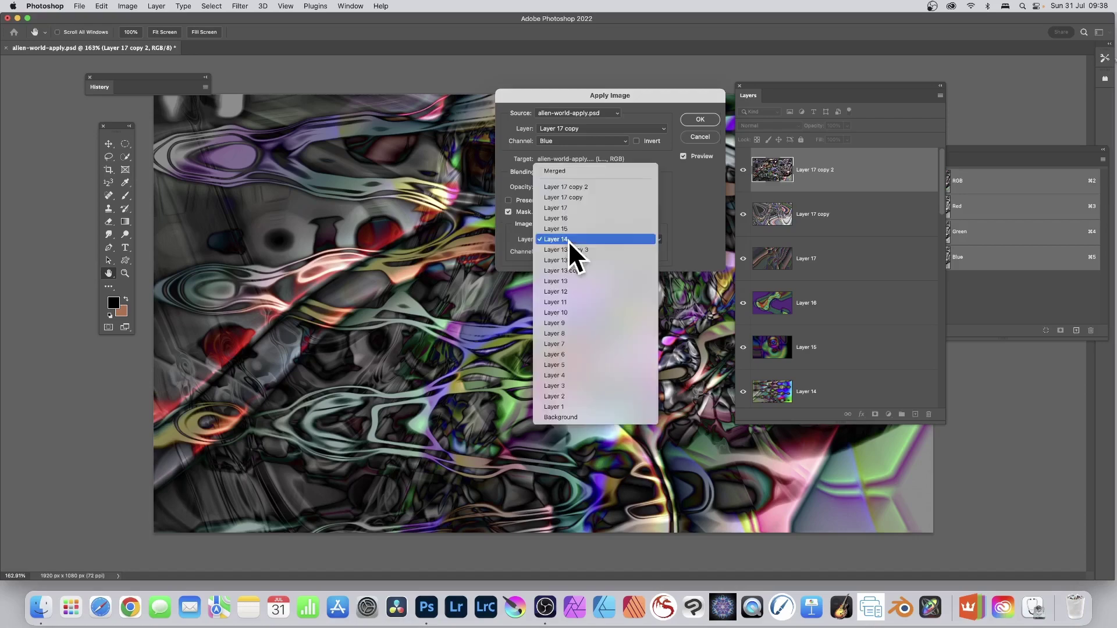
pyautogui.click(579, 194)
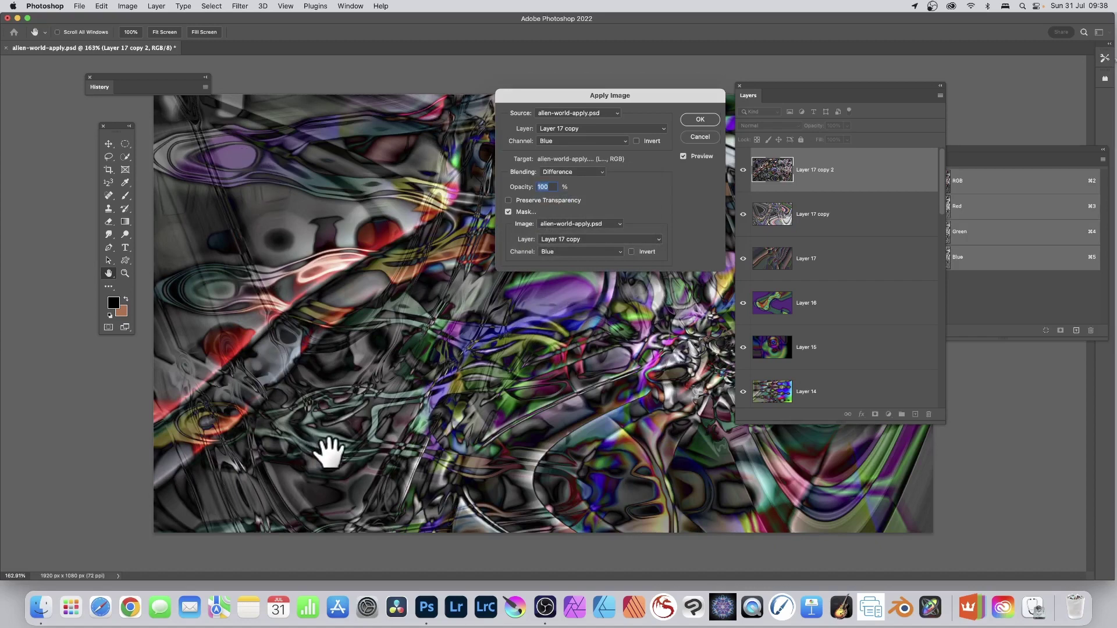
pyautogui.click(563, 253)
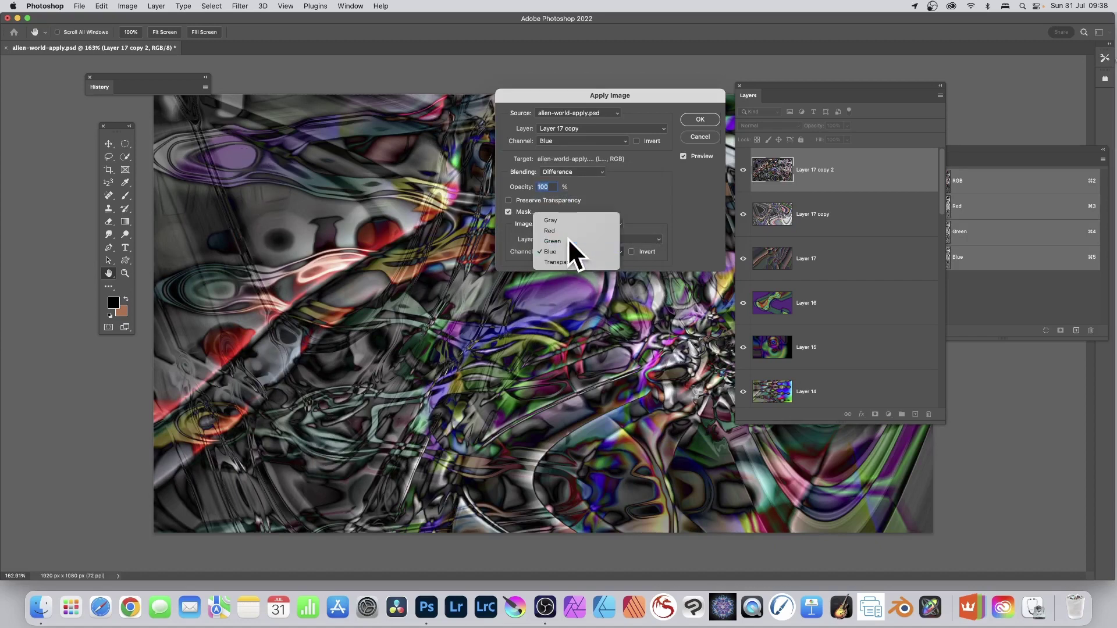
pyautogui.click(567, 240)
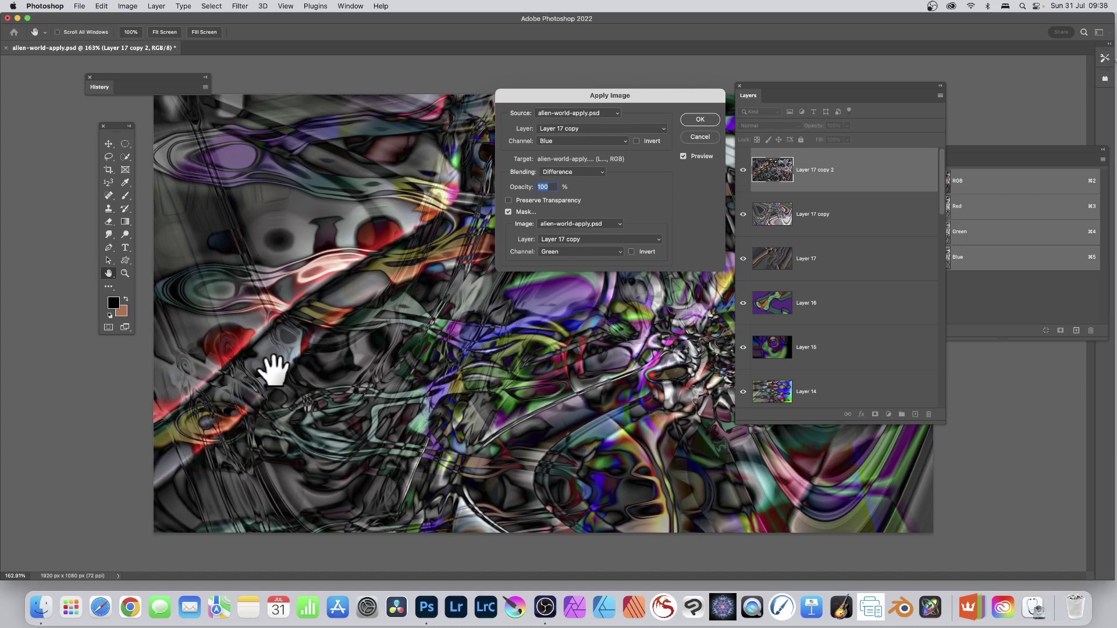
pyautogui.click(709, 117)
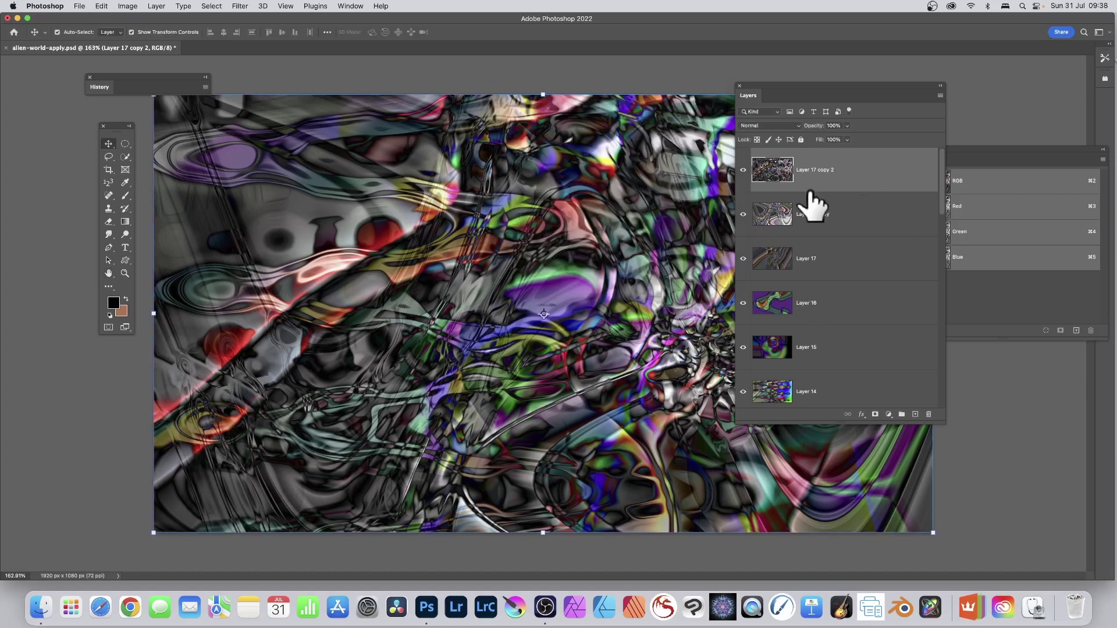
# Apply the Oil Paint filter to Layer 17 copy 2 with its current settings.
pyautogui.click(239, 6)
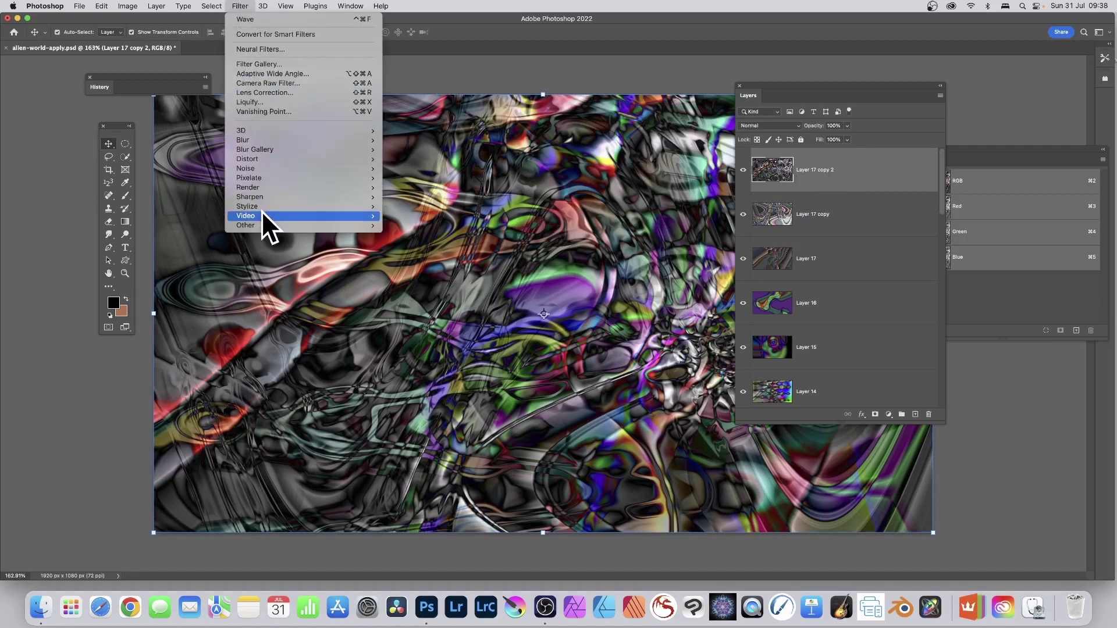
pyautogui.moveTo(263, 206)
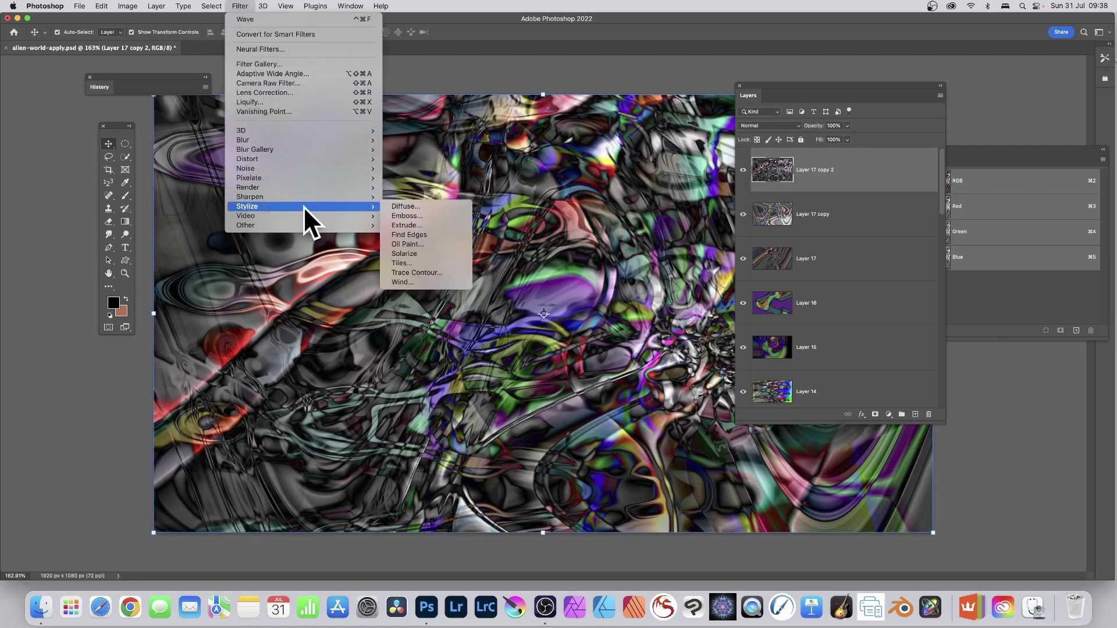
pyautogui.click(430, 242)
pyautogui.click(589, 139)
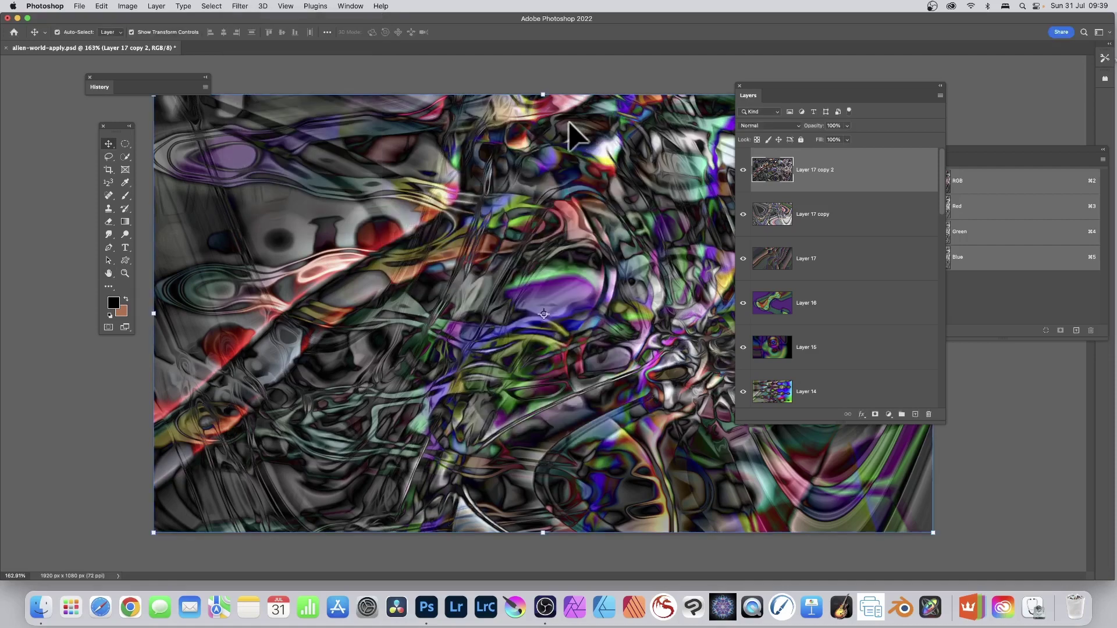
# Brighten the layer with Levels, moving the white input to 169.
pyautogui.click(126, 6)
pyautogui.moveTo(132, 33)
pyautogui.click(292, 44)
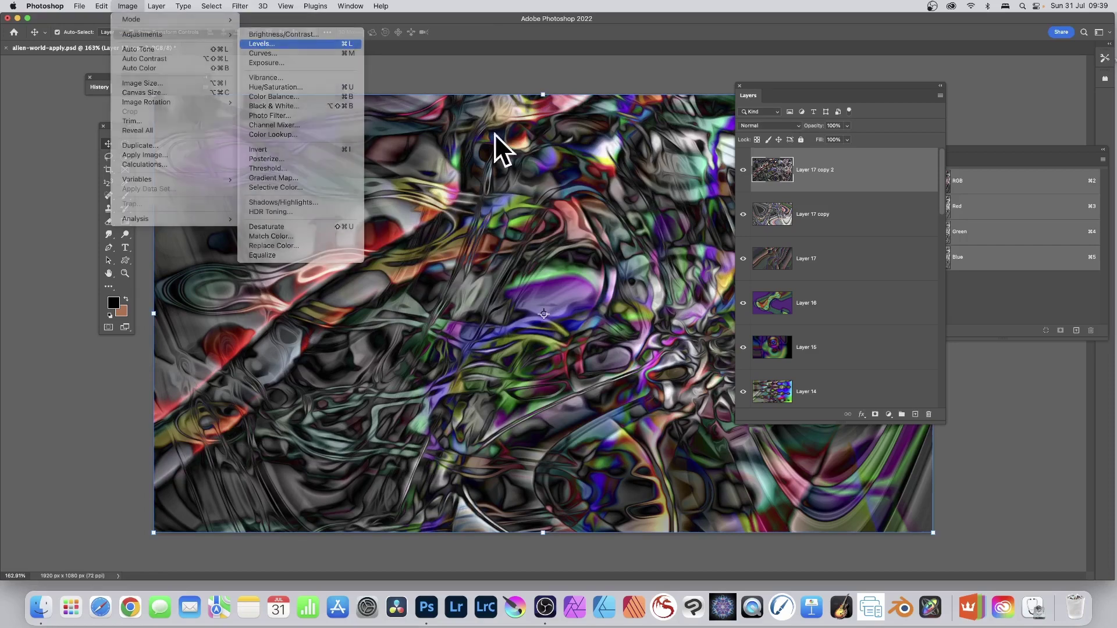
pyautogui.moveTo(654, 237); pyautogui.dragTo(616, 237)
pyautogui.click(696, 145)
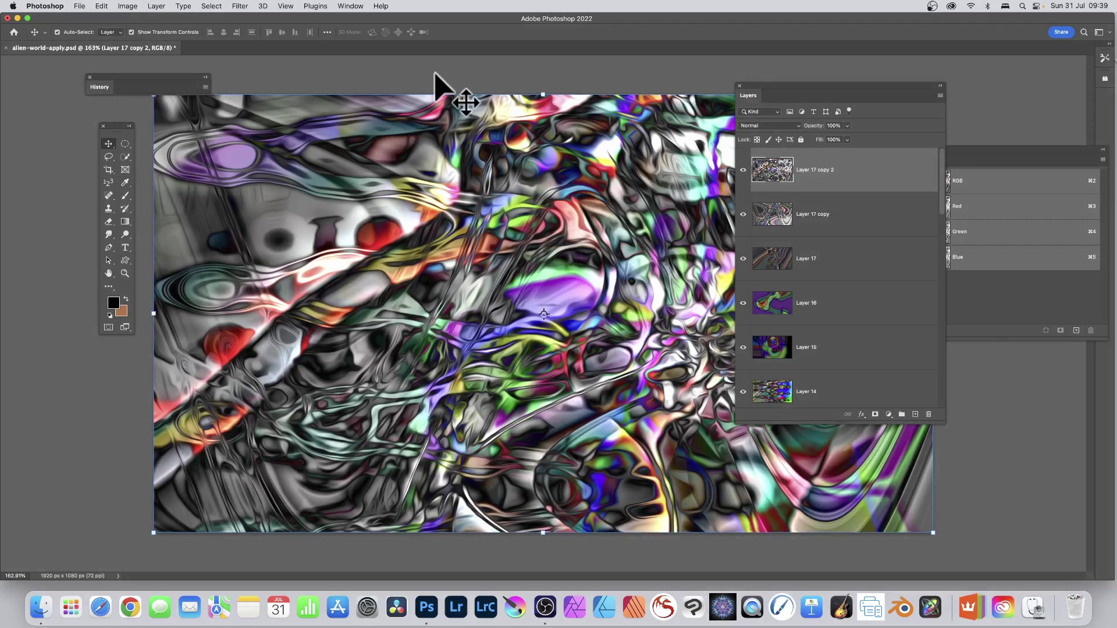
pyautogui.scroll(-10, 850, 314)
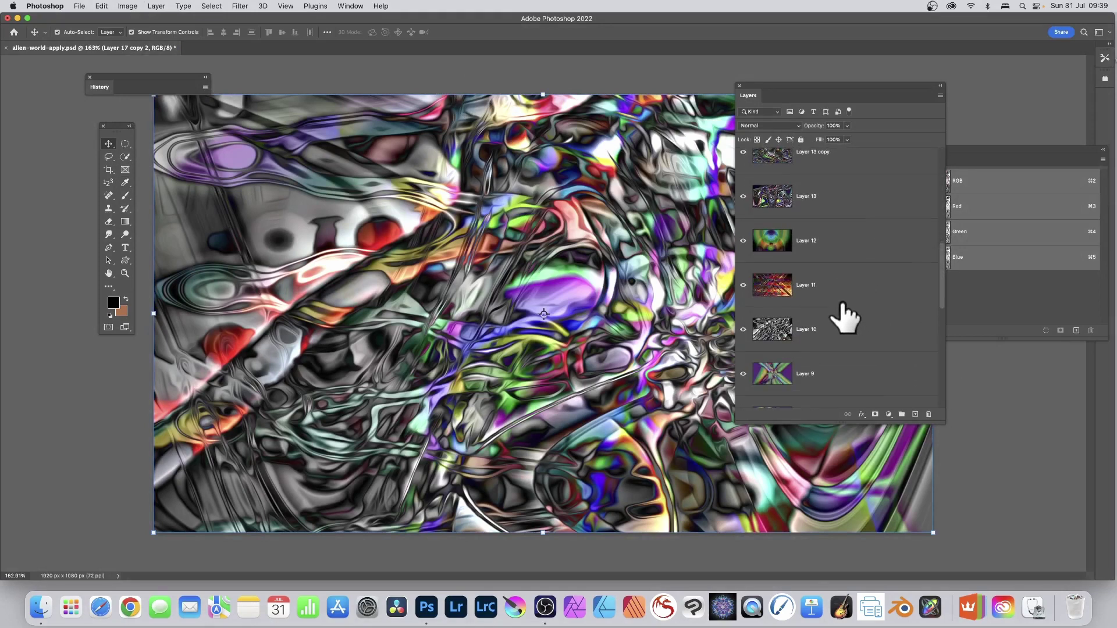
pyautogui.scroll(-5, 800, 203)
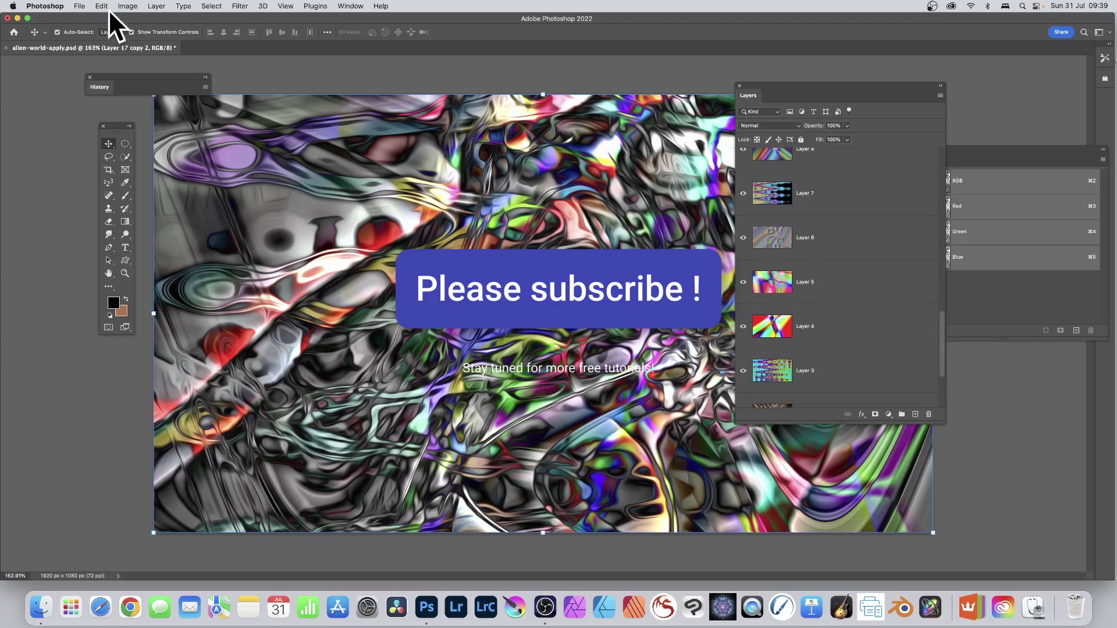
# Save alien-world-apply.psd with File > Save.
pyautogui.click(79, 6)
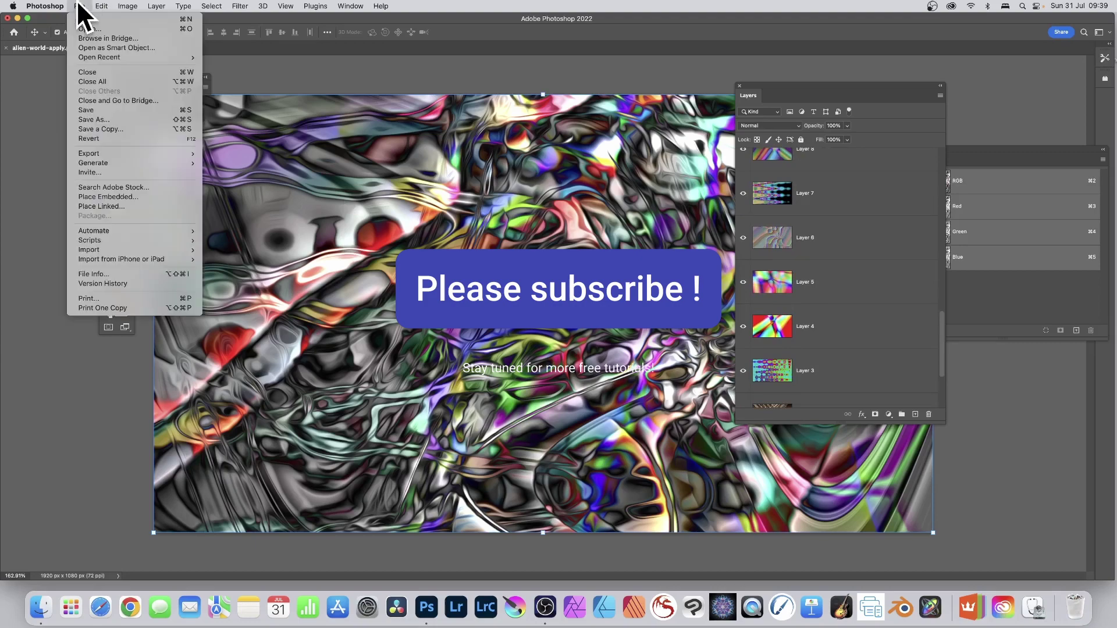
pyautogui.click(89, 112)
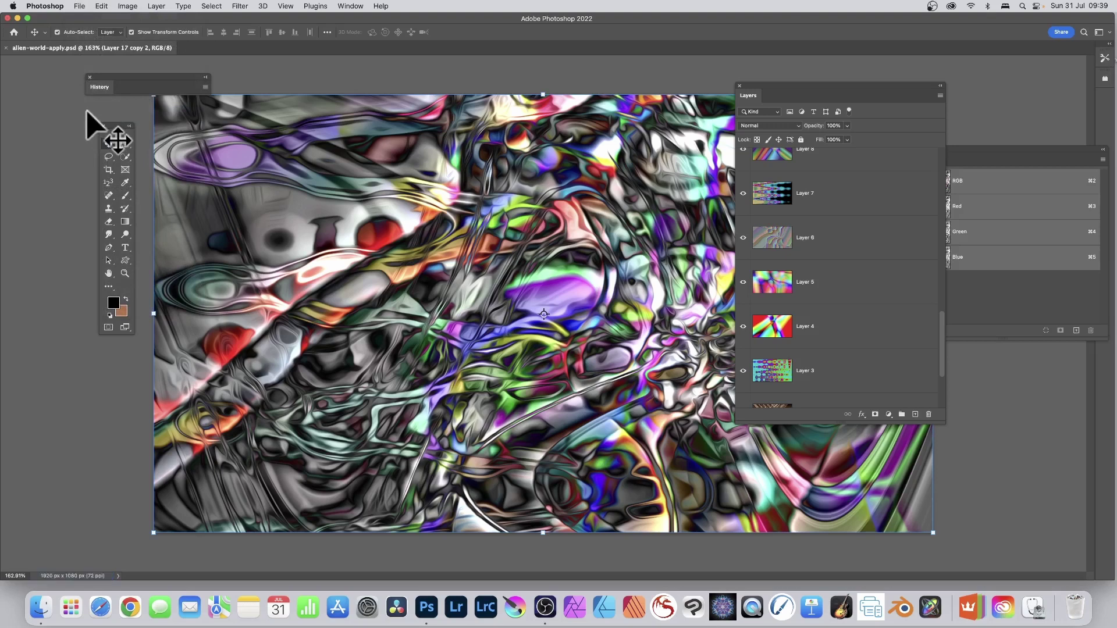
pyautogui.scroll(-5, 837, 324)
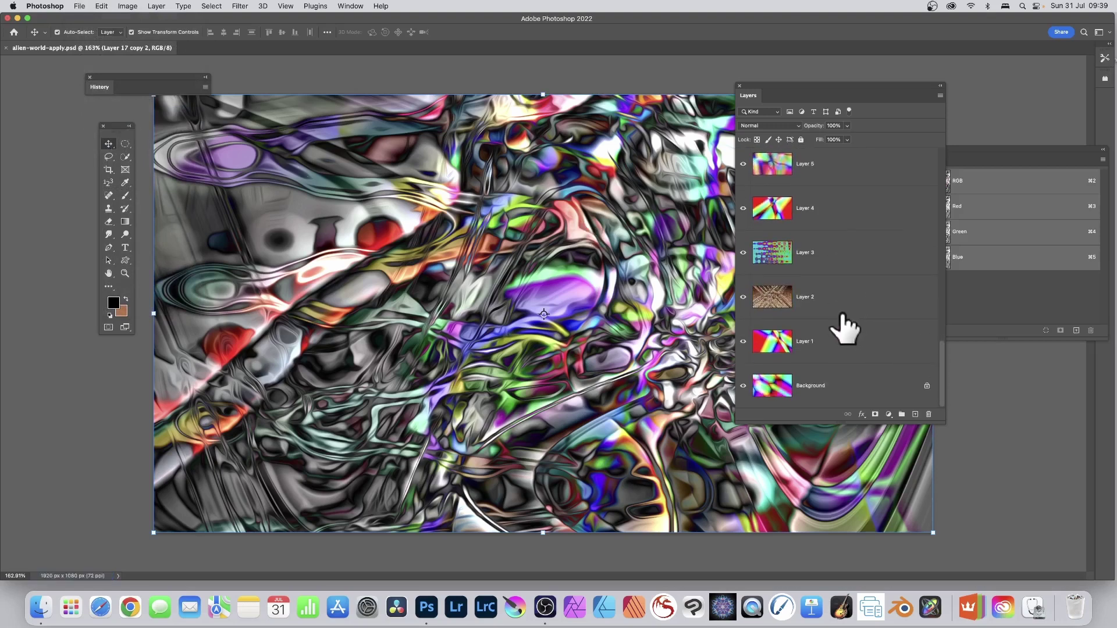
# Duplicate the document as alien-world-apply copy and flatten it to a single Background layer.
pyautogui.click(142, 6)
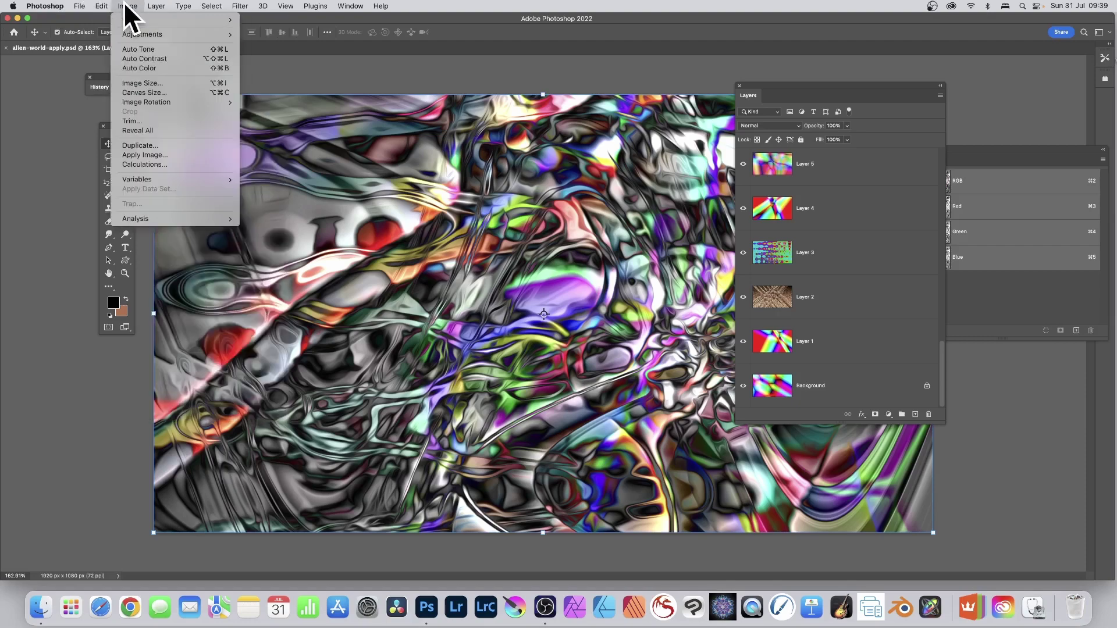
pyautogui.click(148, 146)
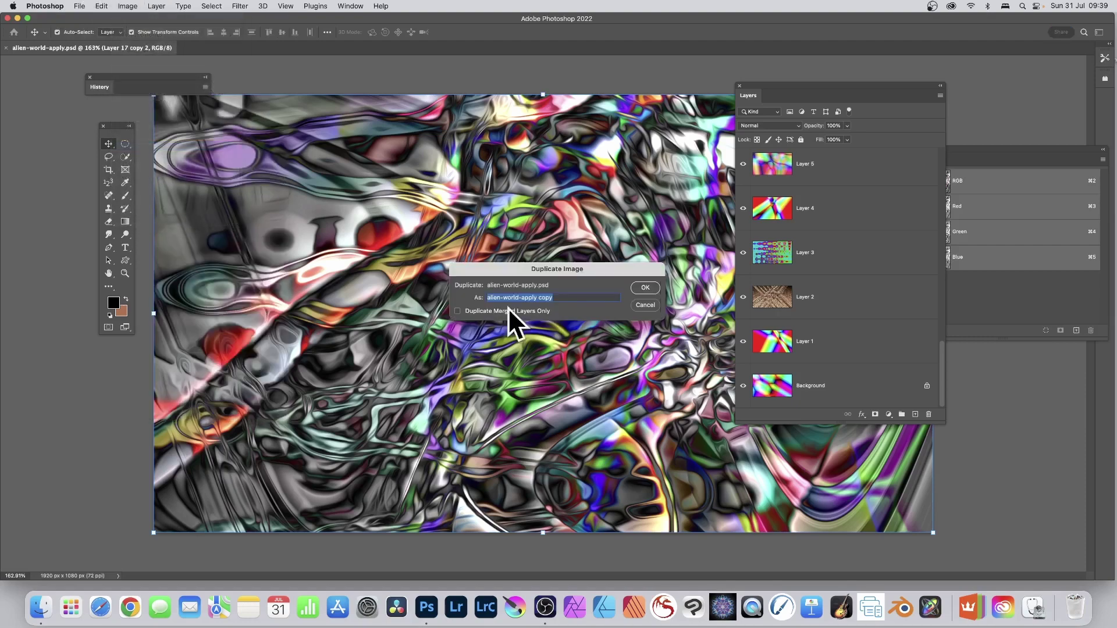
pyautogui.click(632, 286)
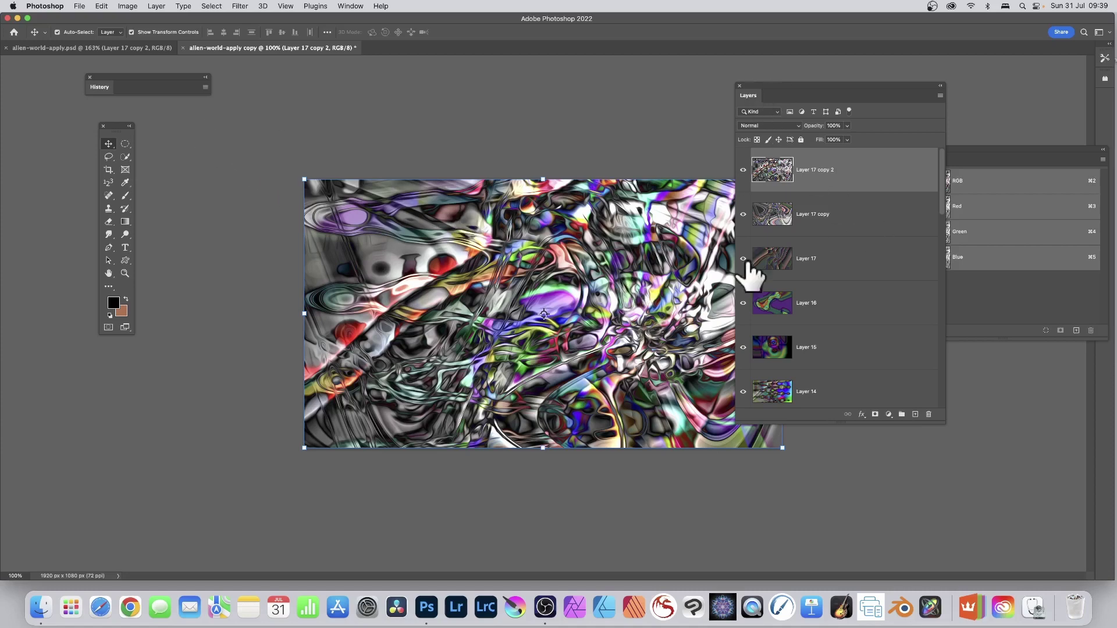
pyautogui.click(156, 6)
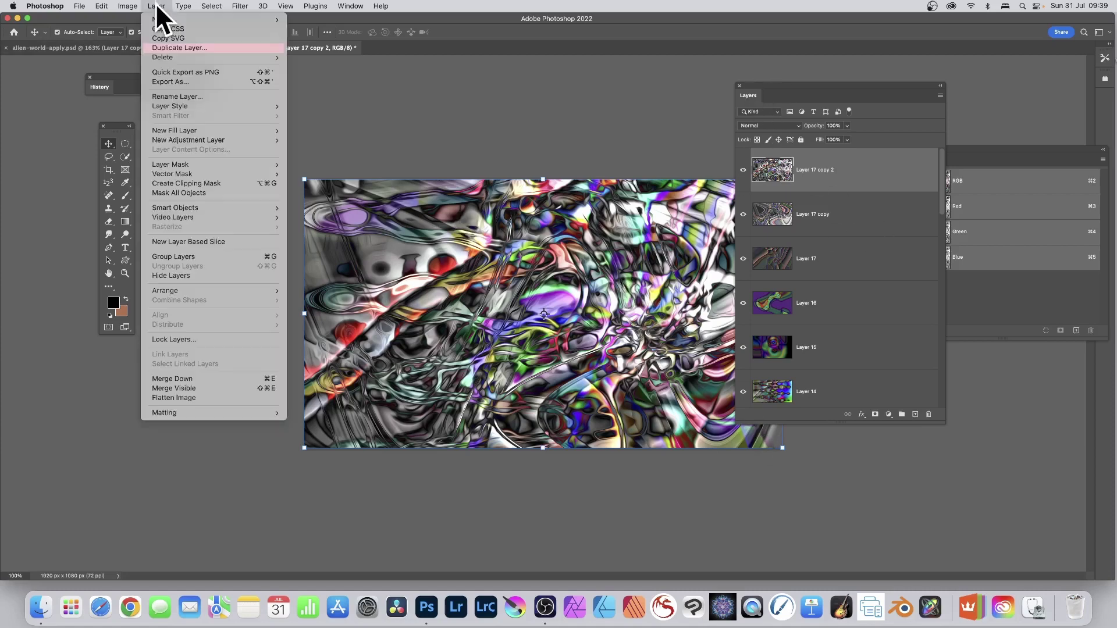
pyautogui.click(181, 398)
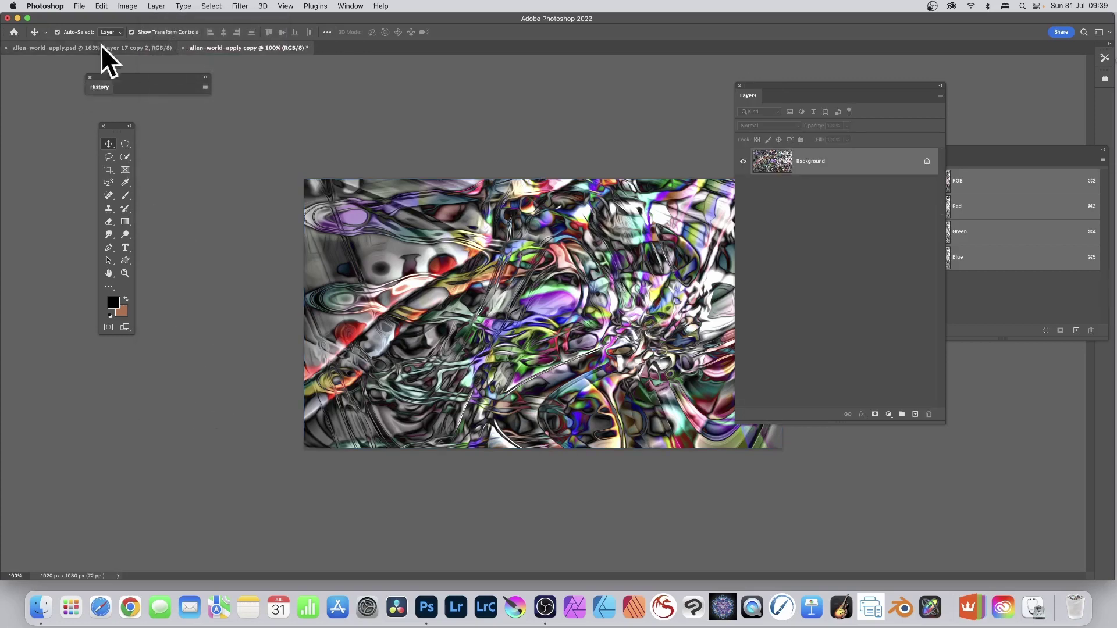
# Fill the Background with black at 100% opacity and zoom in on the canvas.
pyautogui.click(100, 6)
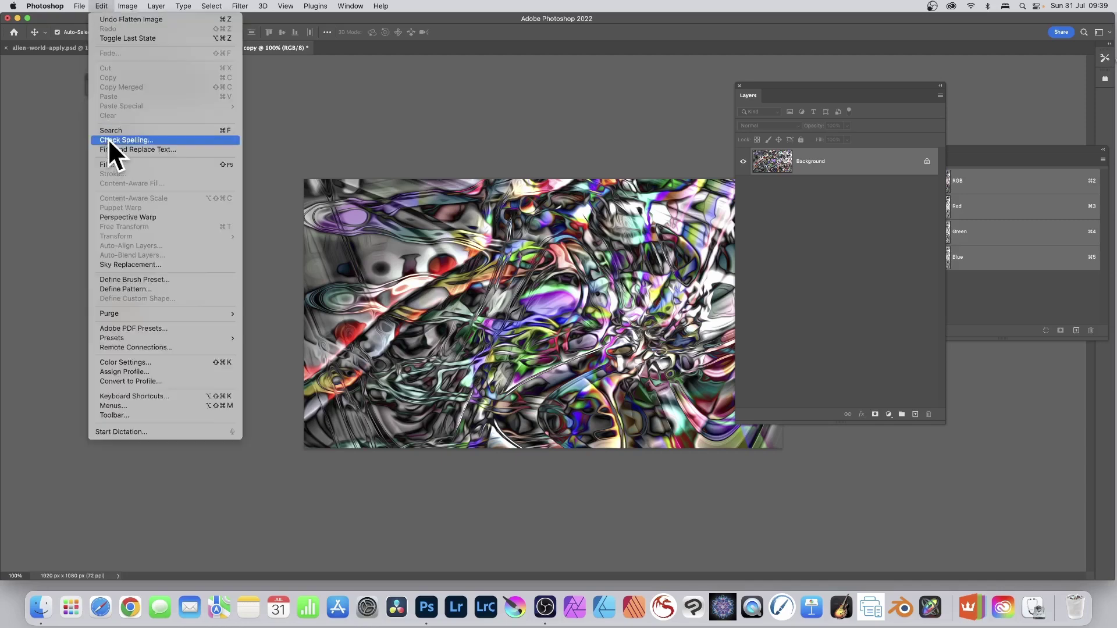
pyautogui.click(109, 163)
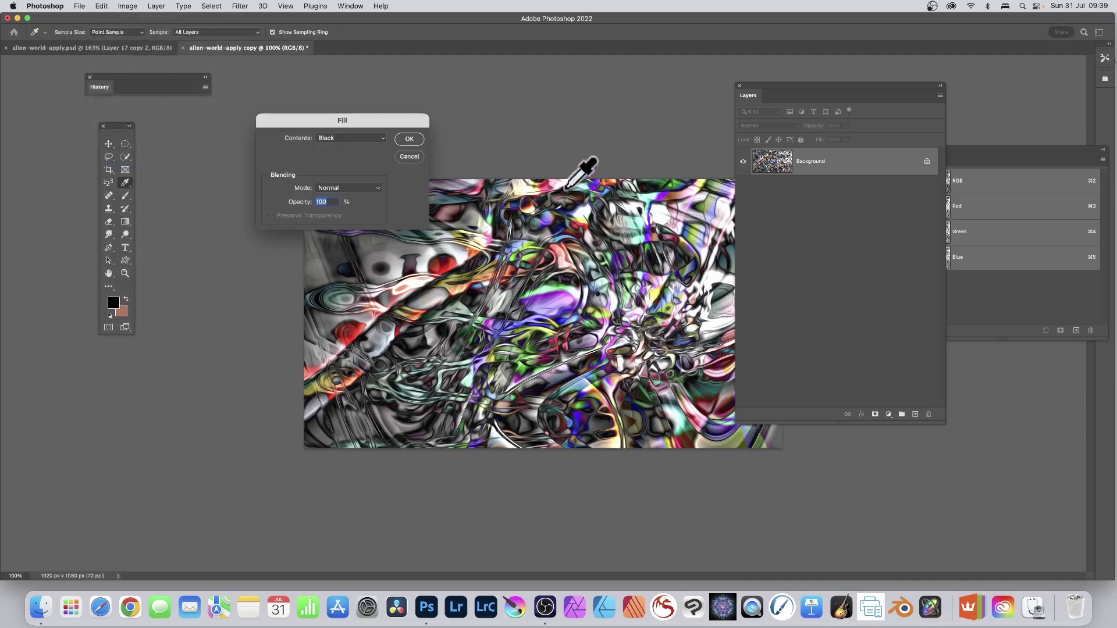
pyautogui.click(411, 139)
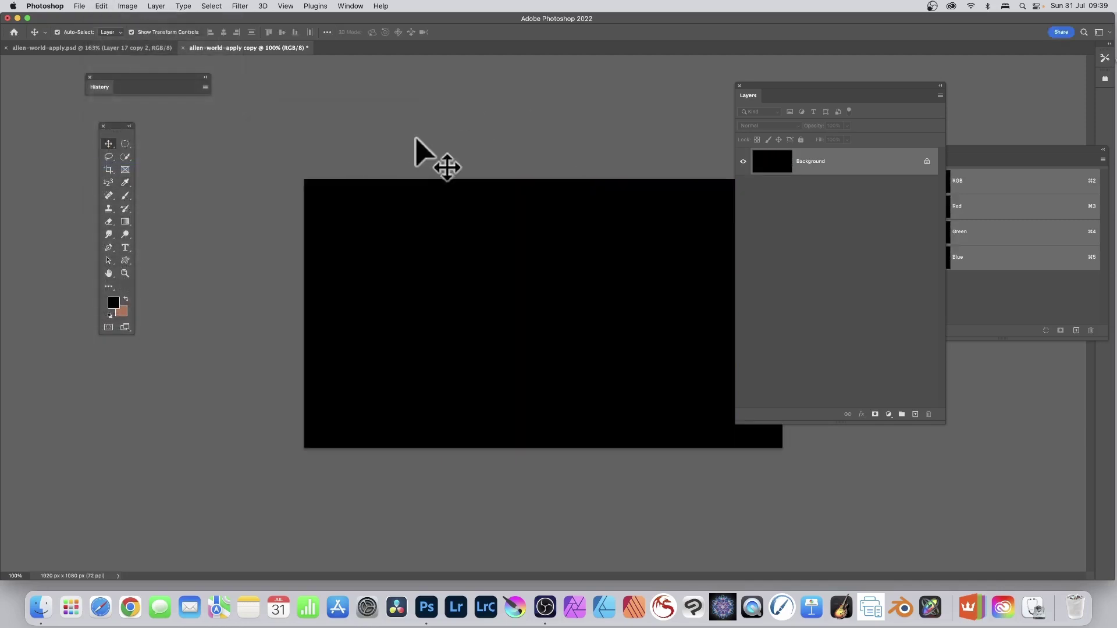
pyautogui.click(124, 273)
pyautogui.moveTo(462, 304); pyautogui.dragTo(511, 328)
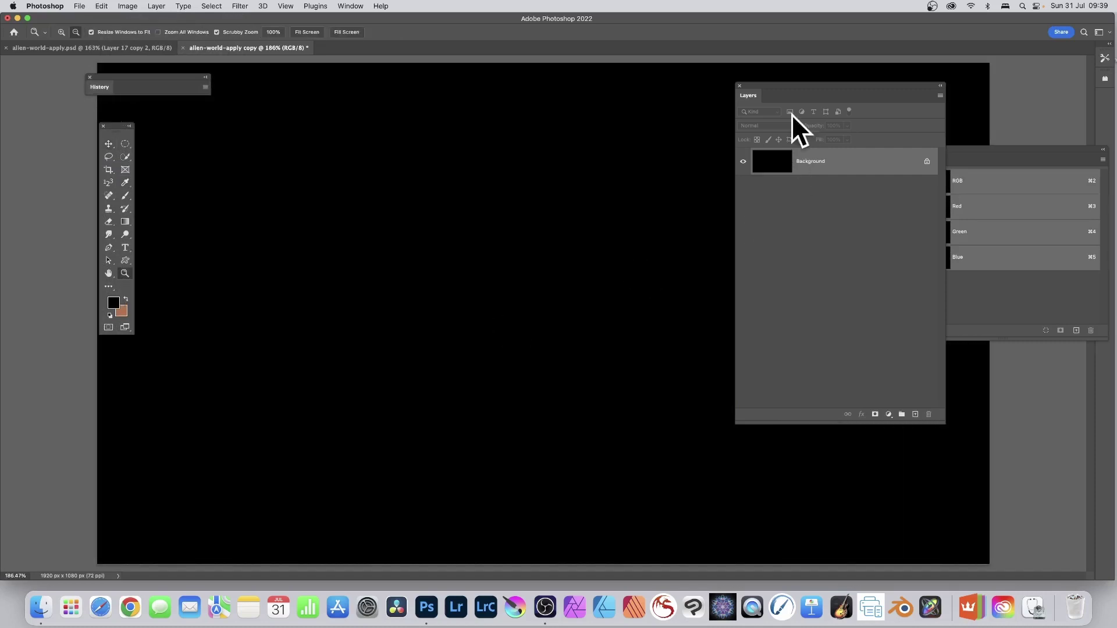
pyautogui.moveTo(766, 85); pyautogui.dragTo(857, 100)
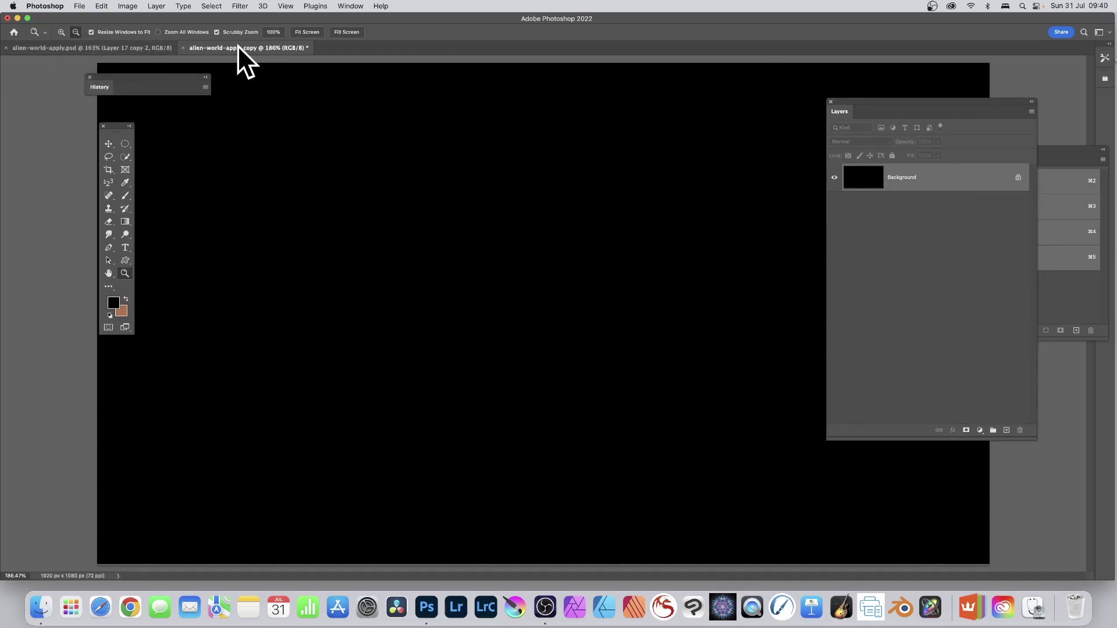
# In Apply Image, take Layer 17 copy of alien-world-apply.psd as the Difference source.
pyautogui.click(127, 6)
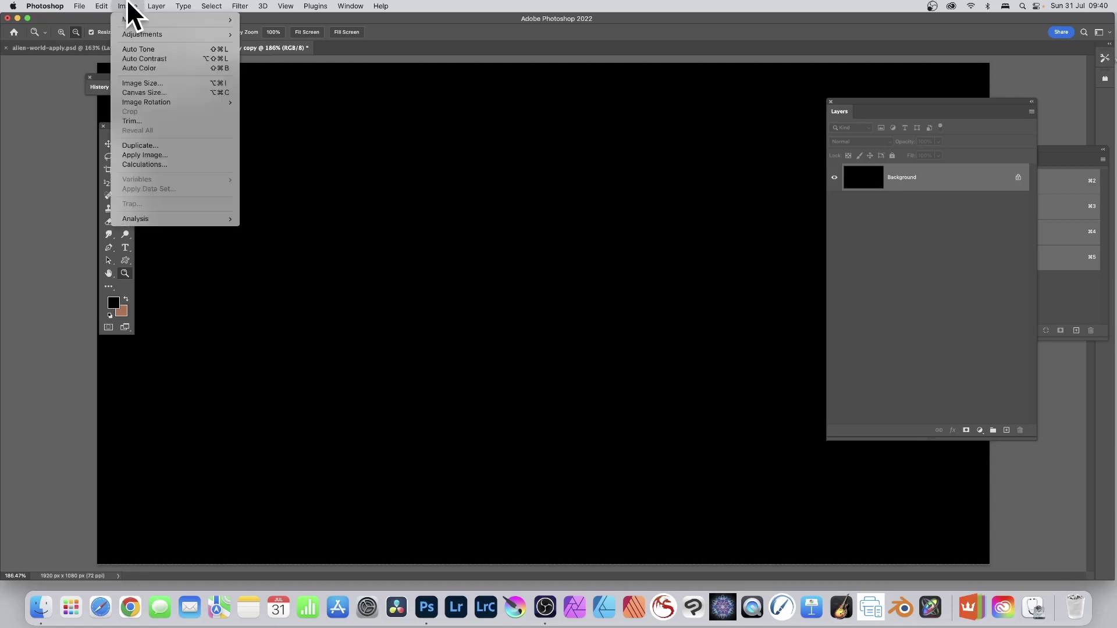
pyautogui.click(191, 154)
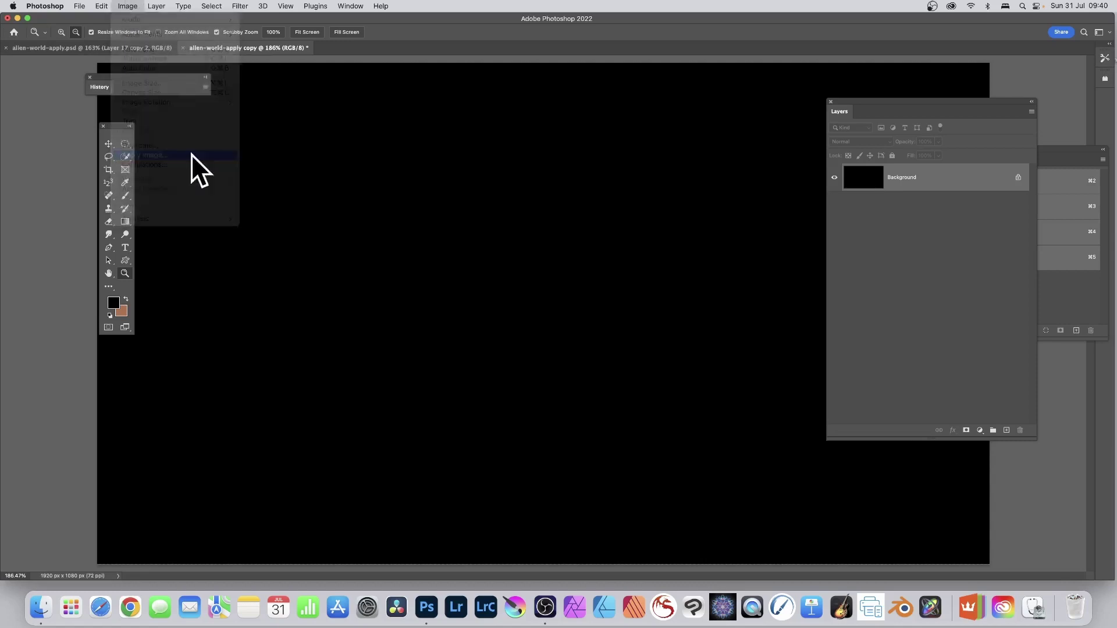
pyautogui.click(583, 125)
pyautogui.click(583, 125)
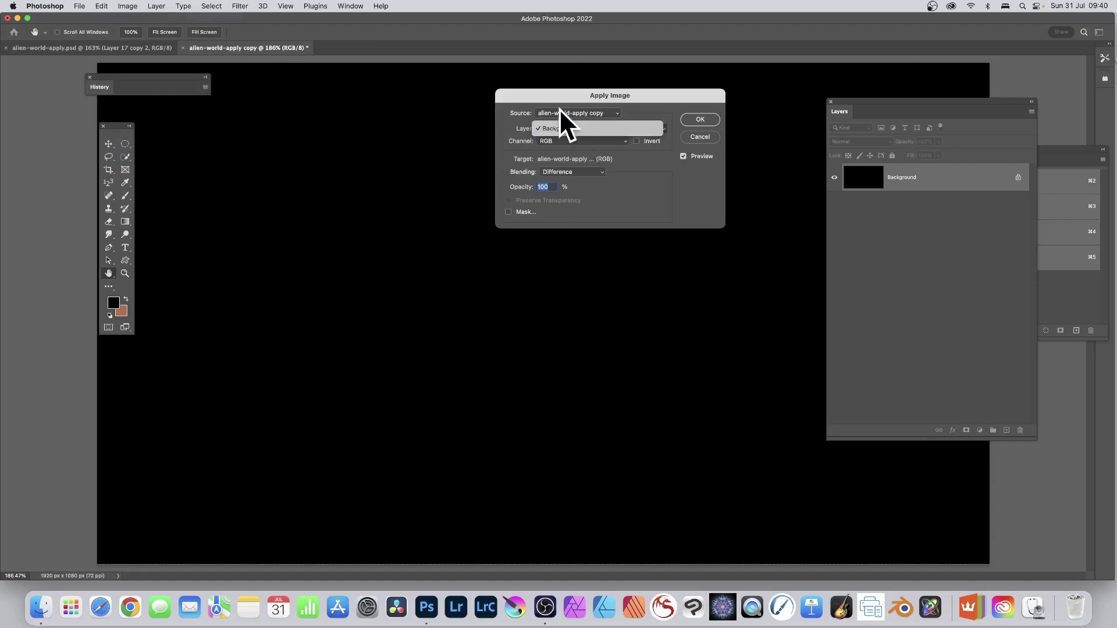
pyautogui.click(573, 112)
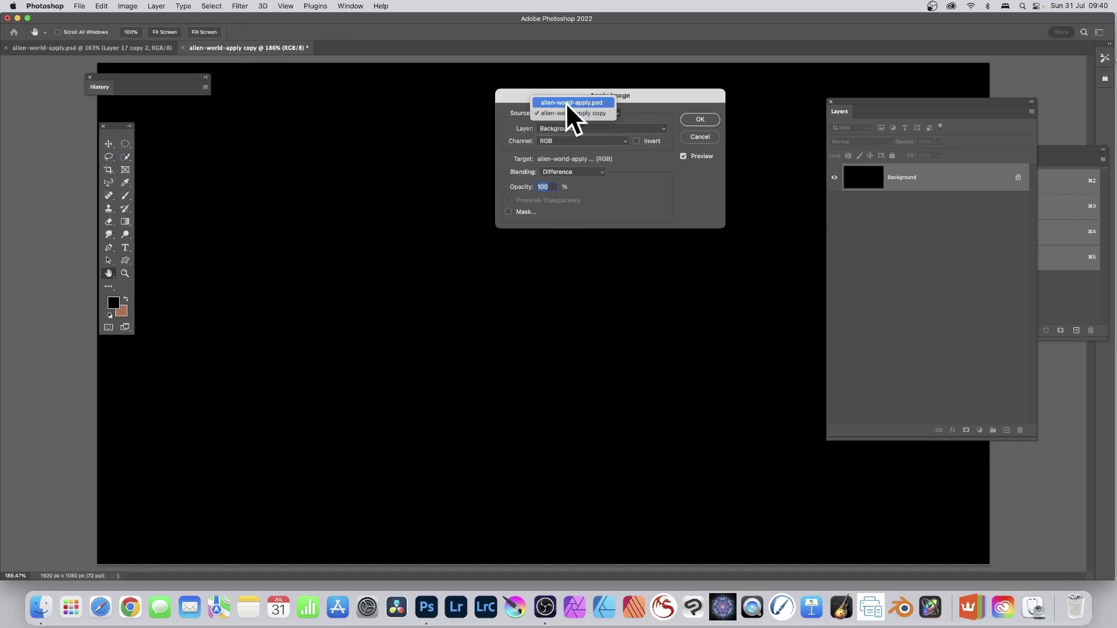
pyautogui.click(560, 102)
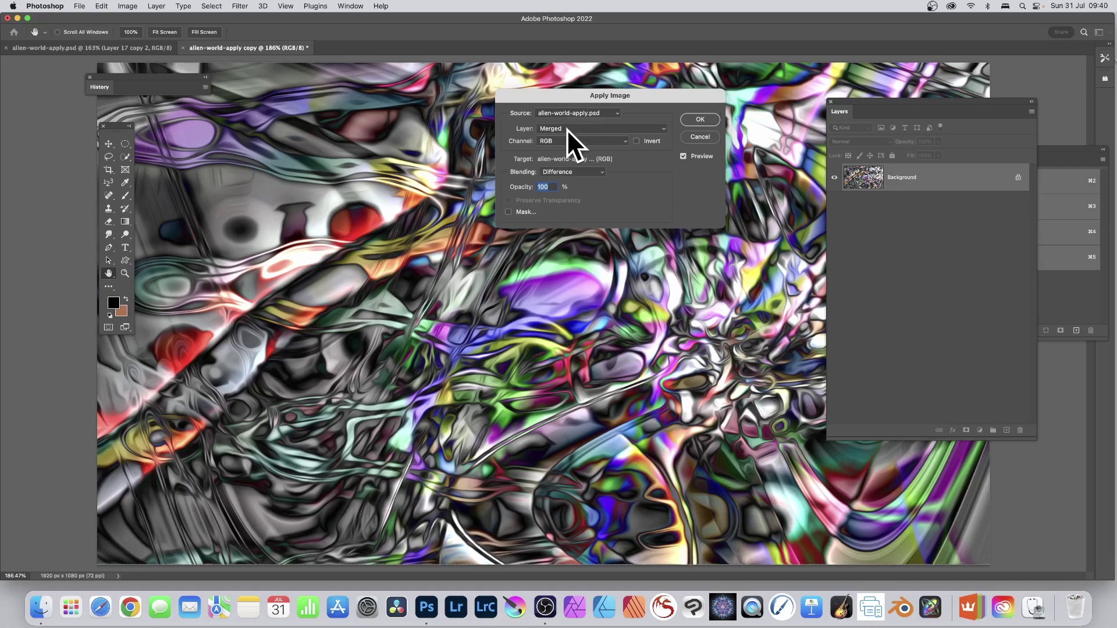
pyautogui.click(567, 129)
pyautogui.click(563, 150)
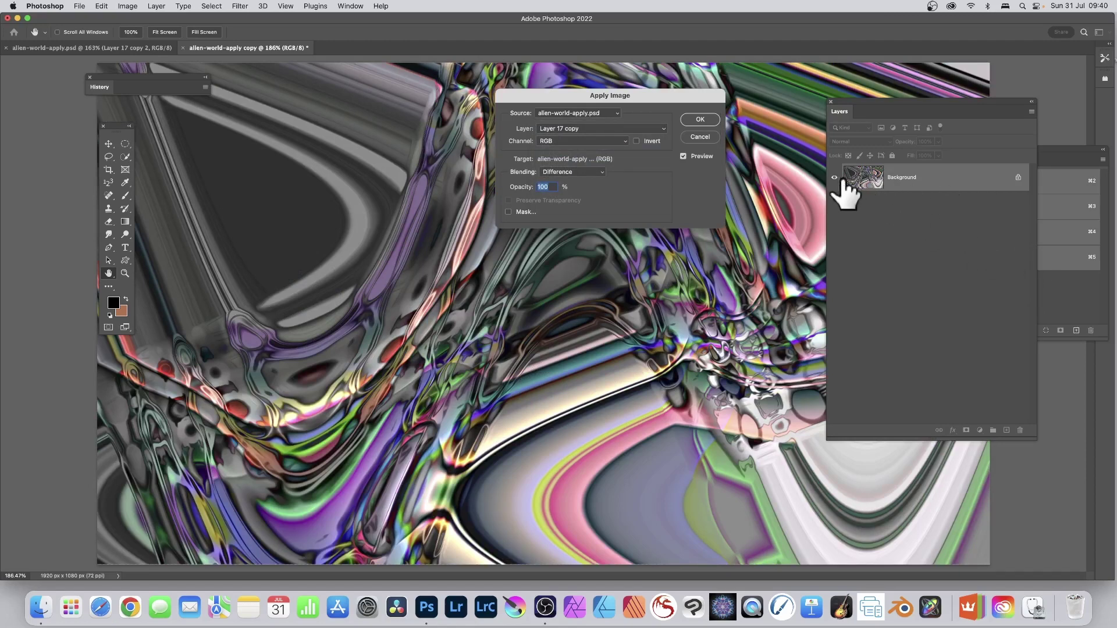
# Preview Layers 17, 16 and 15 as the Apply Image source, then settle on Layer 9.
pyautogui.click(581, 127)
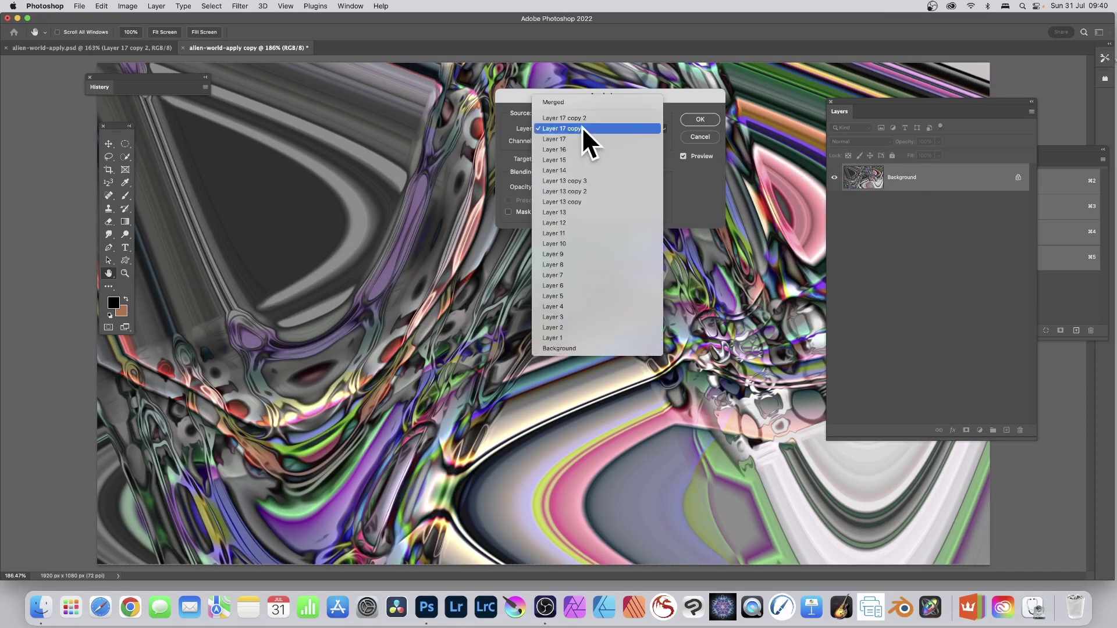
pyautogui.click(574, 136)
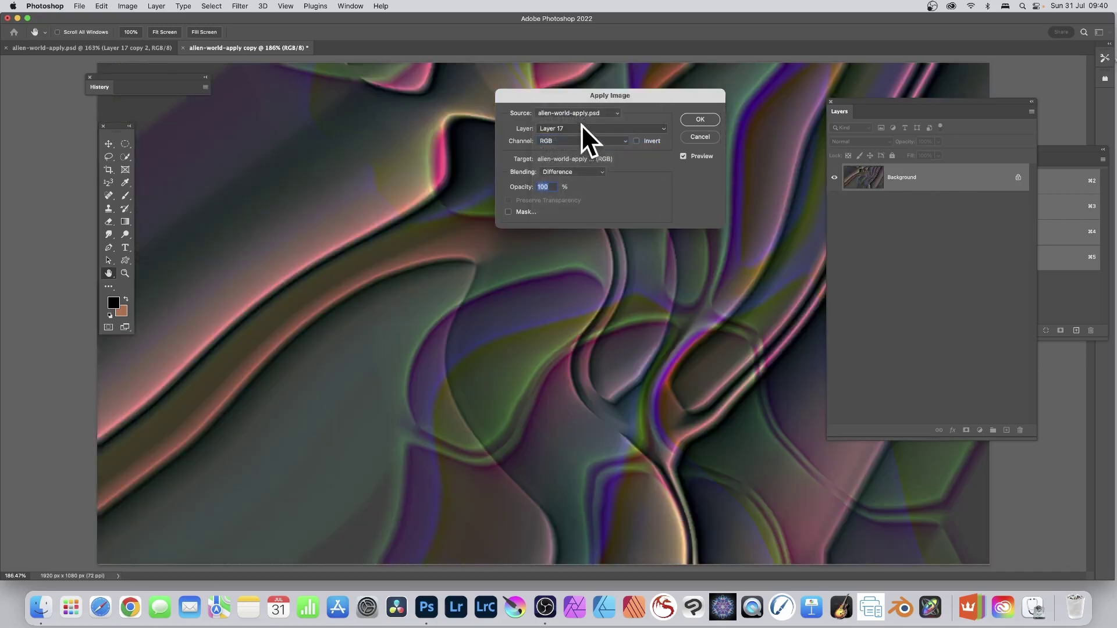
pyautogui.click(581, 126)
pyautogui.click(576, 140)
pyautogui.click(578, 128)
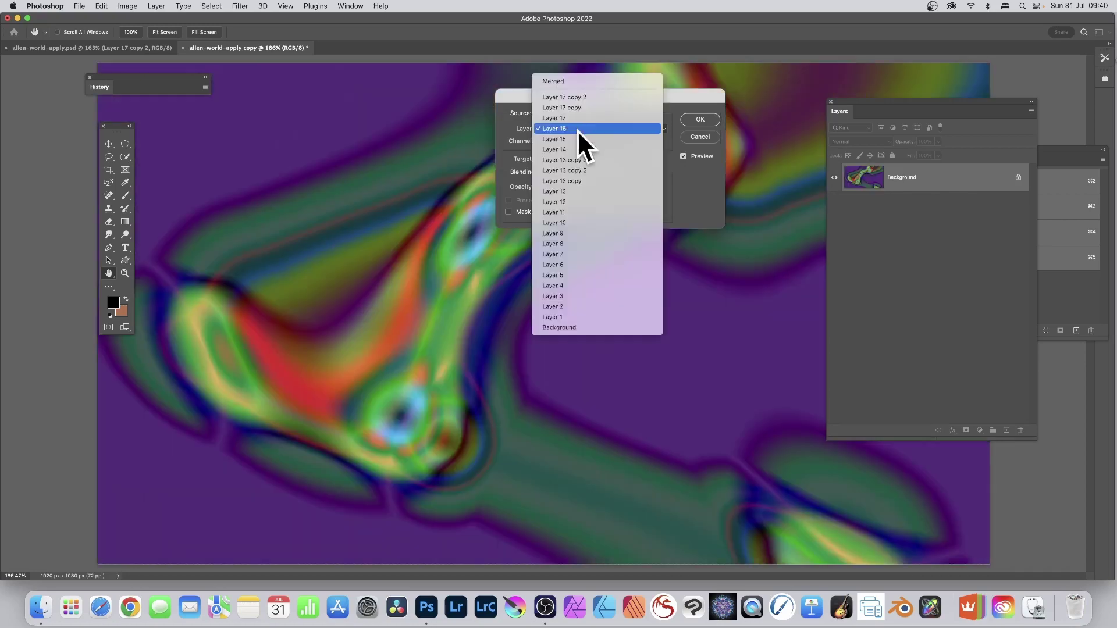
pyautogui.click(577, 138)
pyautogui.press('Down')
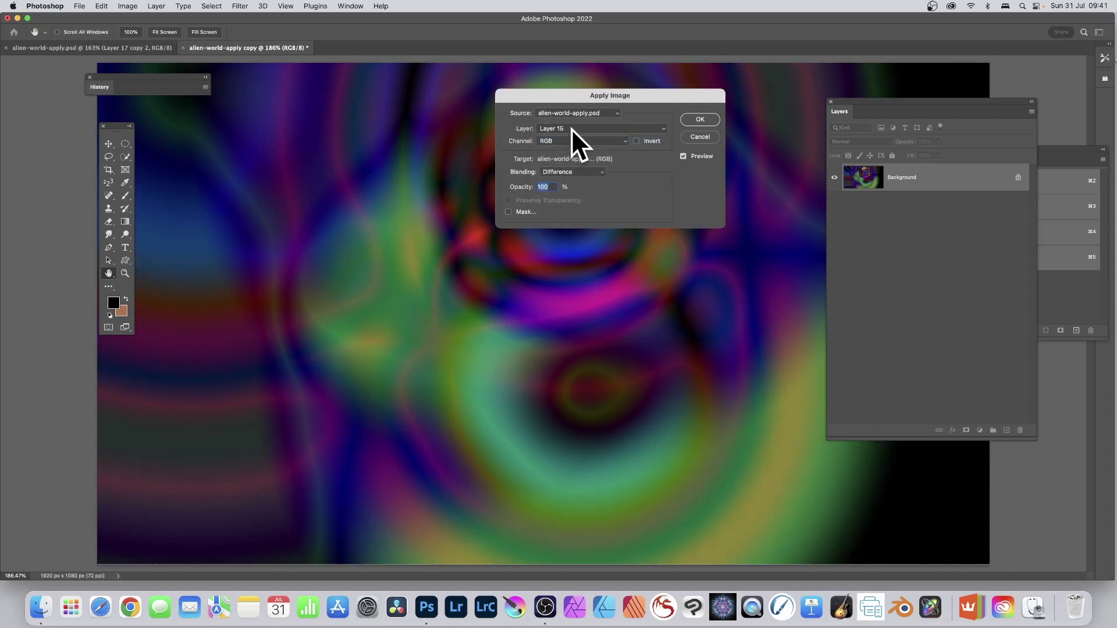
pyautogui.click(571, 128)
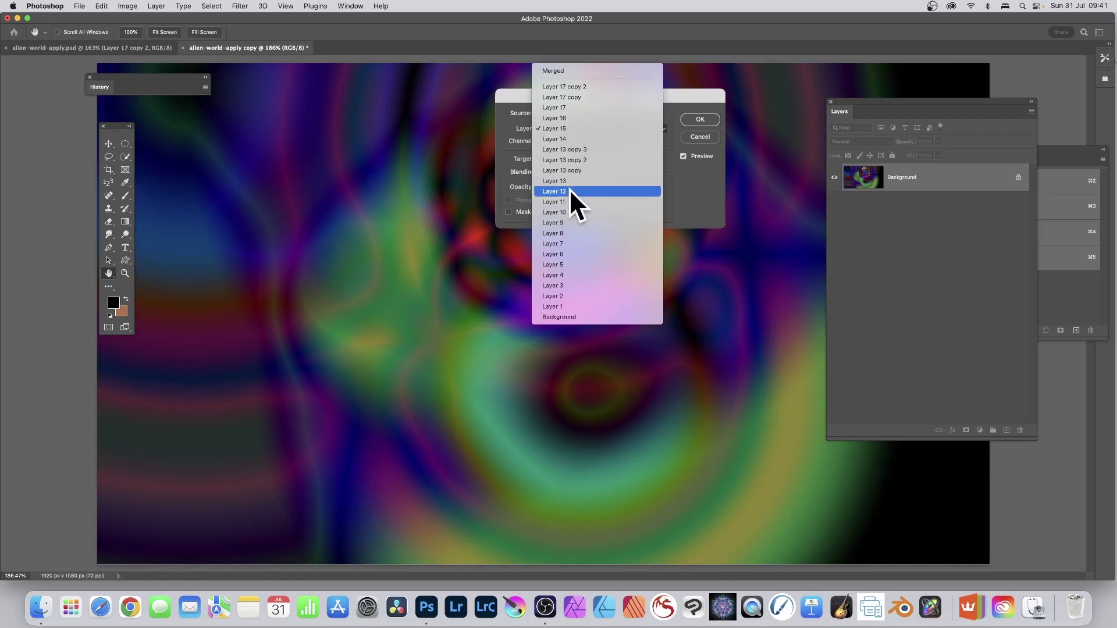
pyautogui.click(569, 222)
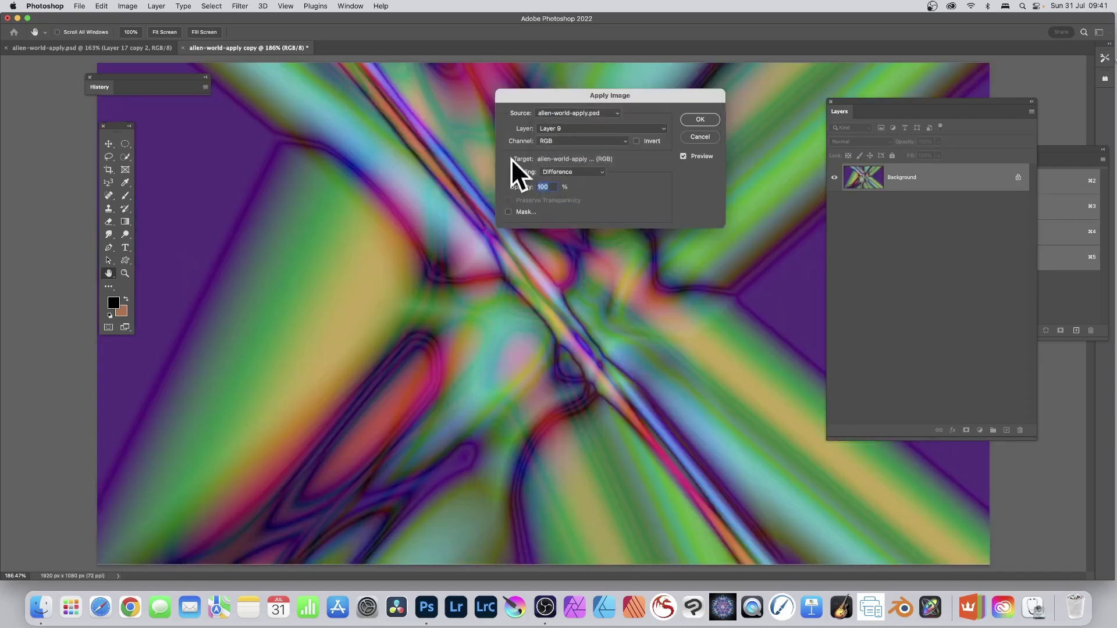
pyautogui.click(551, 171)
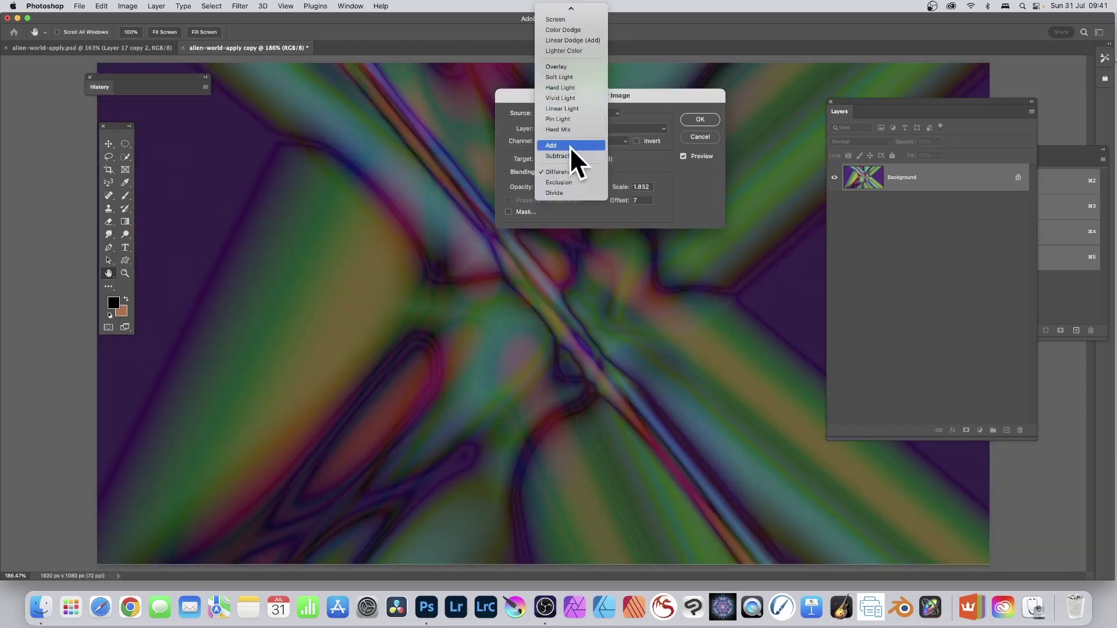
pyautogui.click(570, 146)
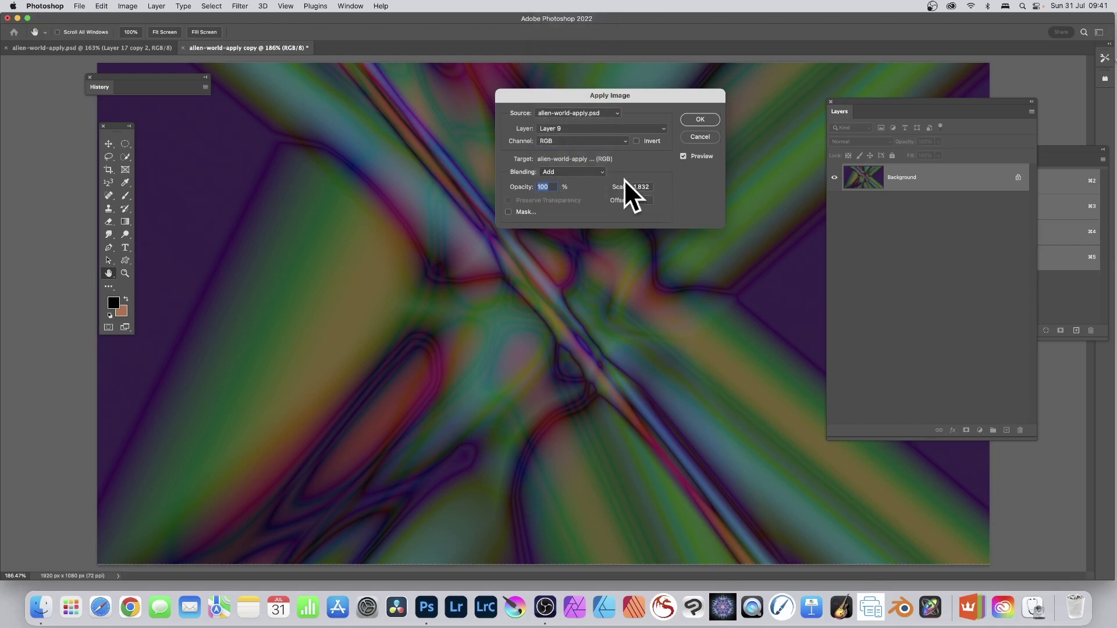
pyautogui.moveTo(627, 201); pyautogui.dragTo(605, 182)
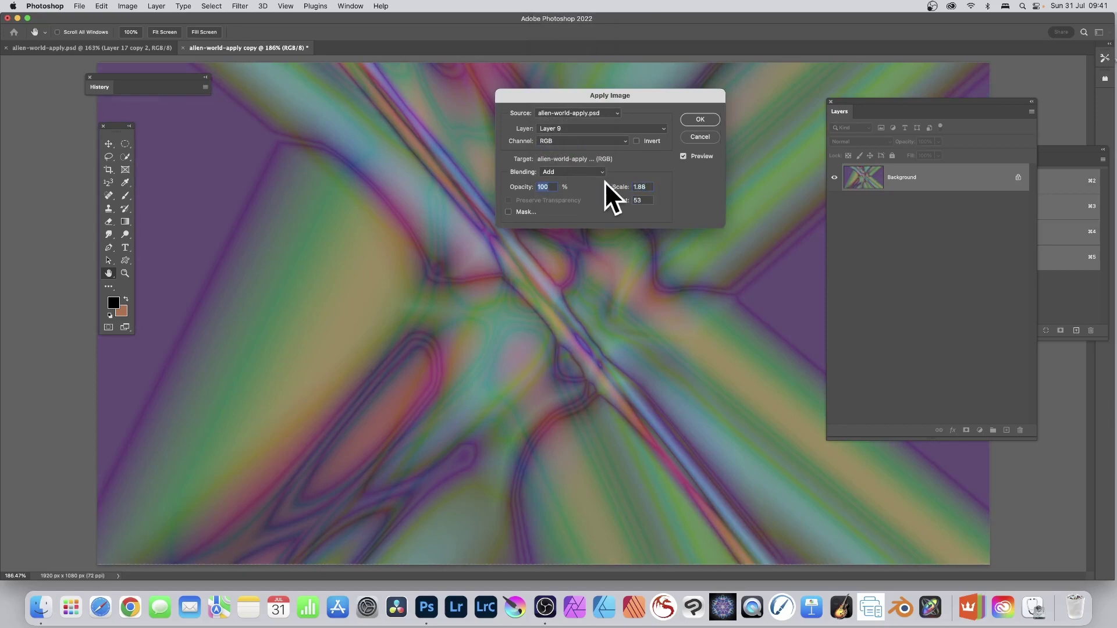
pyautogui.click(560, 171)
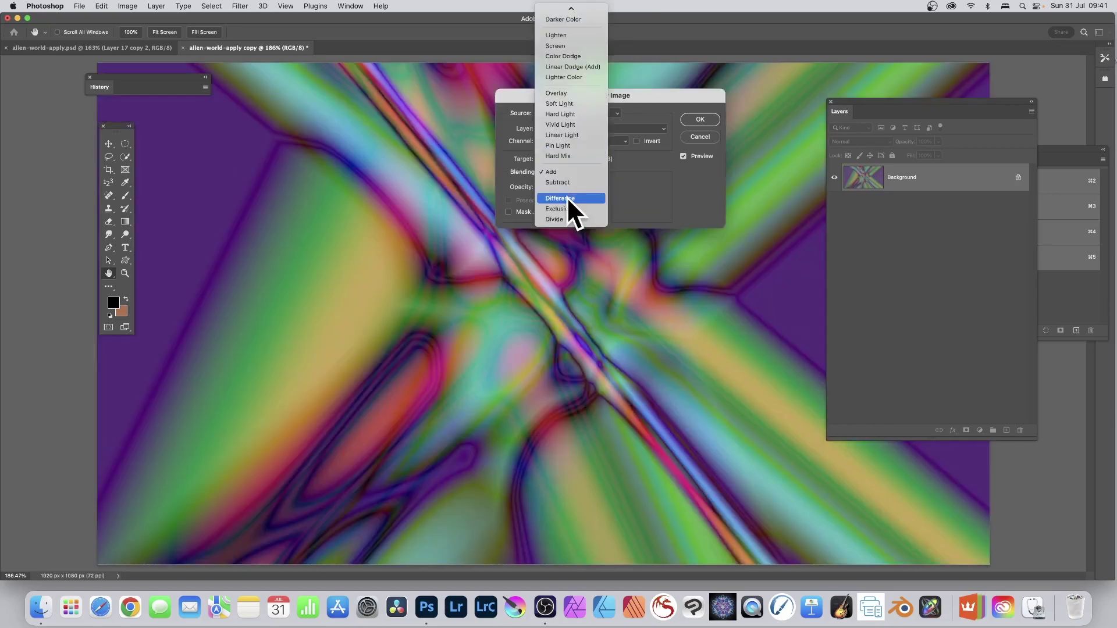
pyautogui.click(567, 198)
# Use the source's Red channel and enable a mask from alien-world-apply.psd.
pyautogui.click(569, 141)
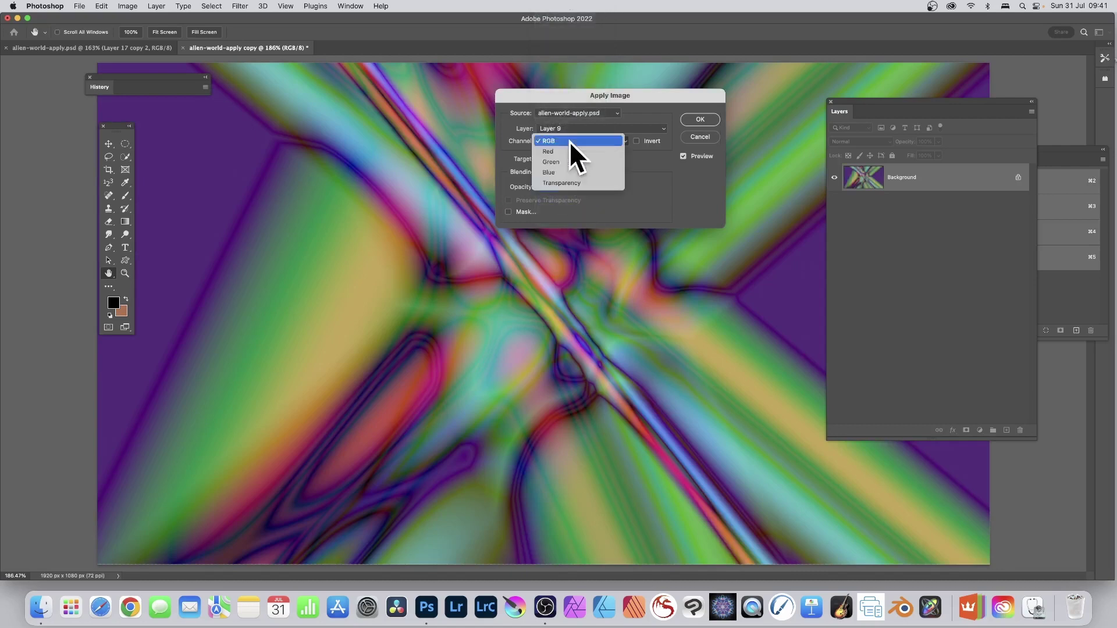
pyautogui.click(564, 151)
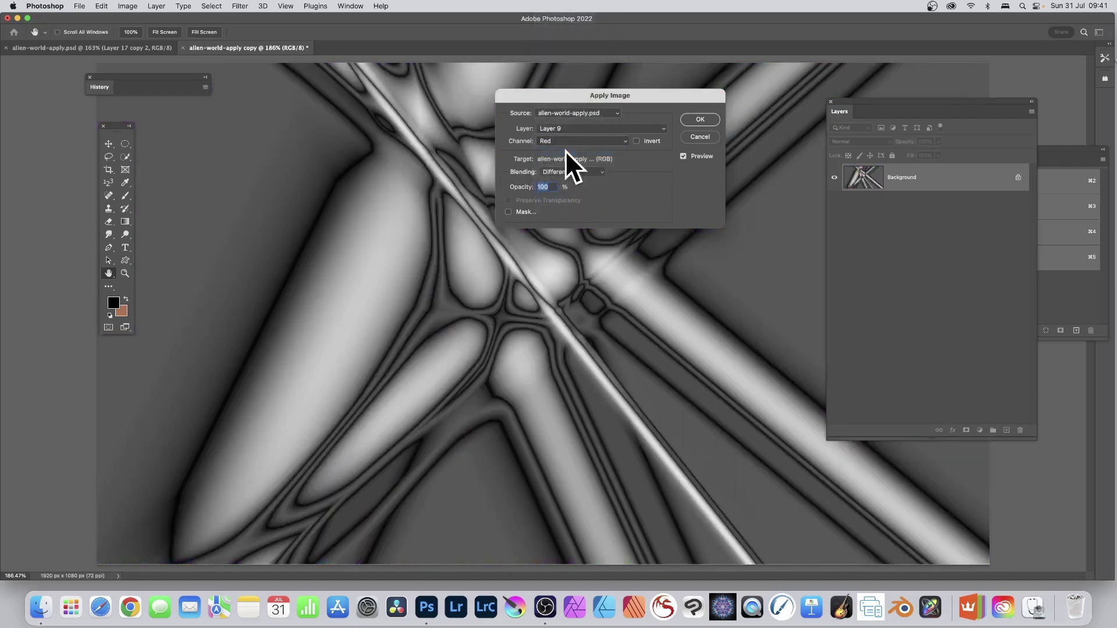
pyautogui.click(508, 211)
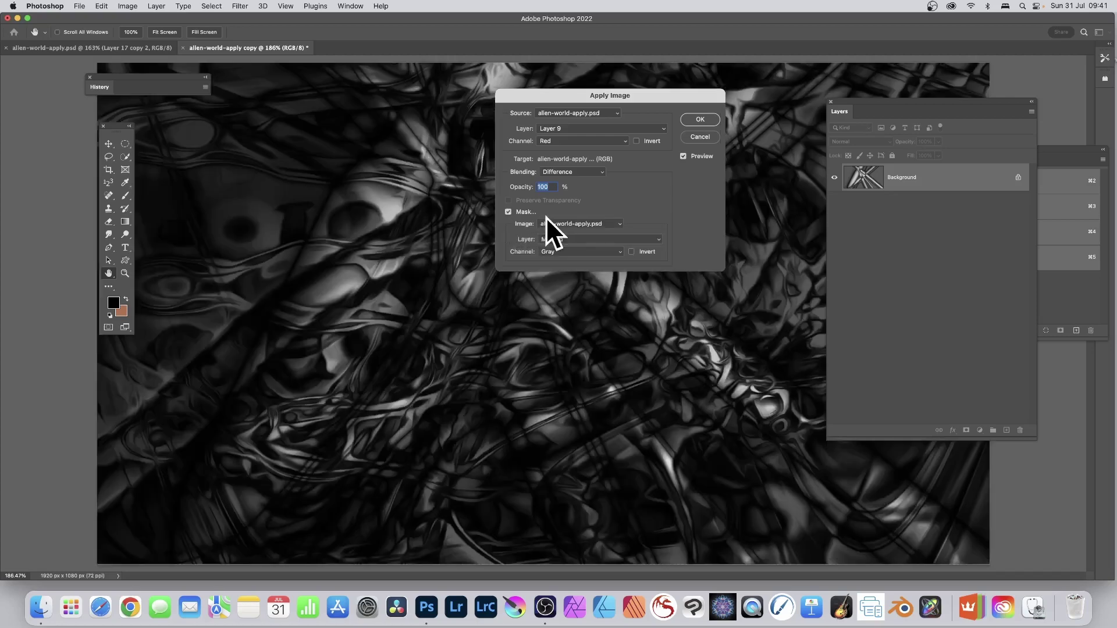
pyautogui.click(573, 224)
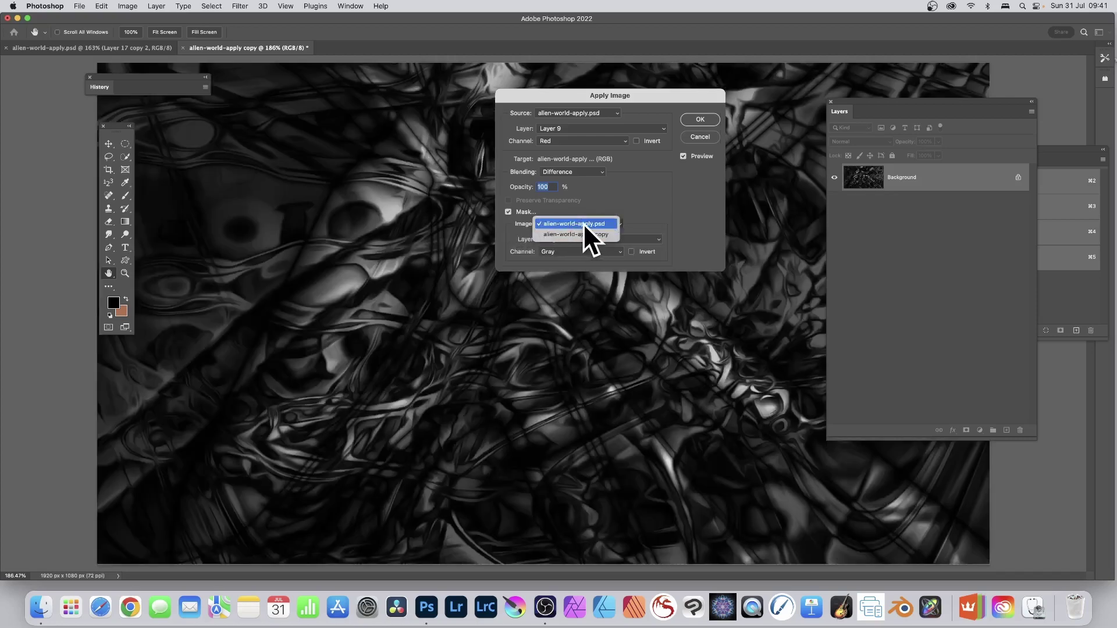
pyautogui.click(583, 224)
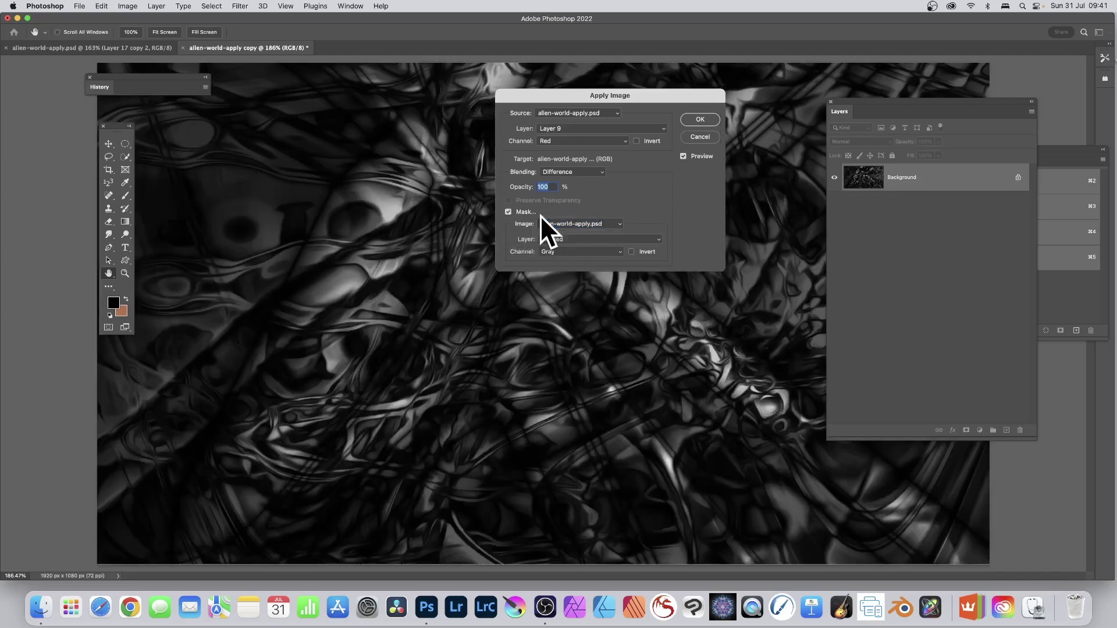
# Mask with Layer 13 copy 3, trying the Green then the Blue channel.
pyautogui.click(593, 239)
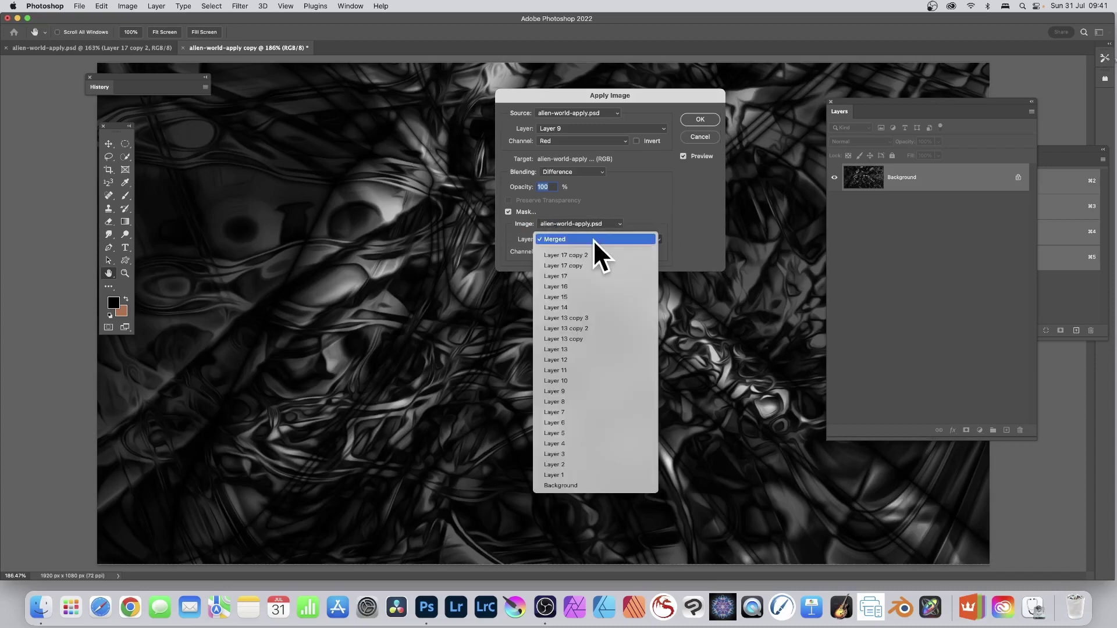
pyautogui.click(577, 318)
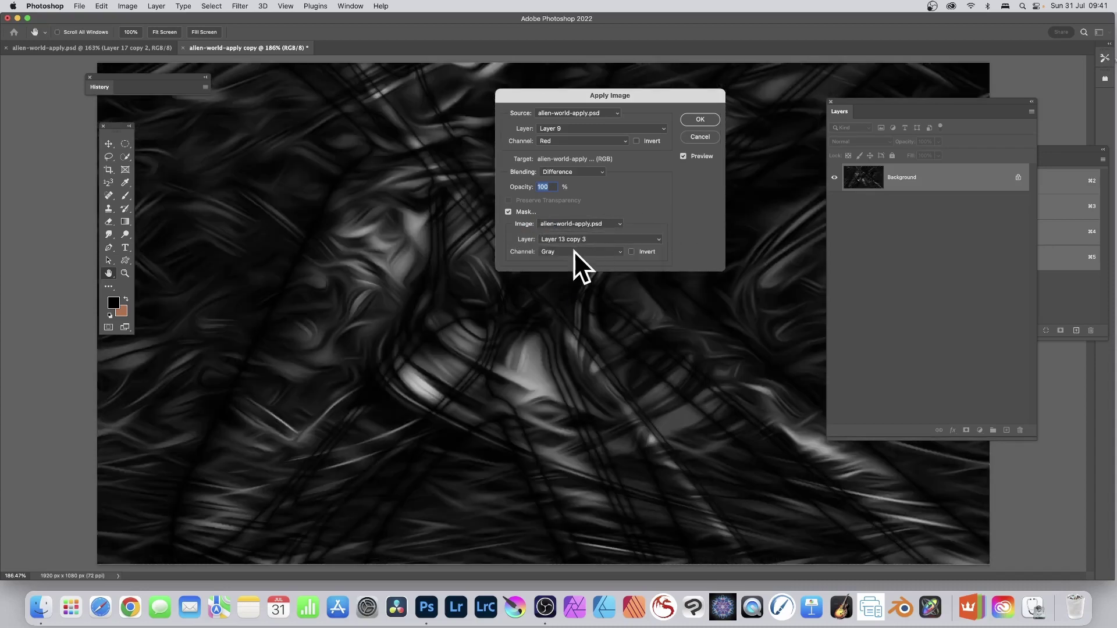
pyautogui.click(574, 250)
pyautogui.click(568, 267)
pyautogui.click(570, 249)
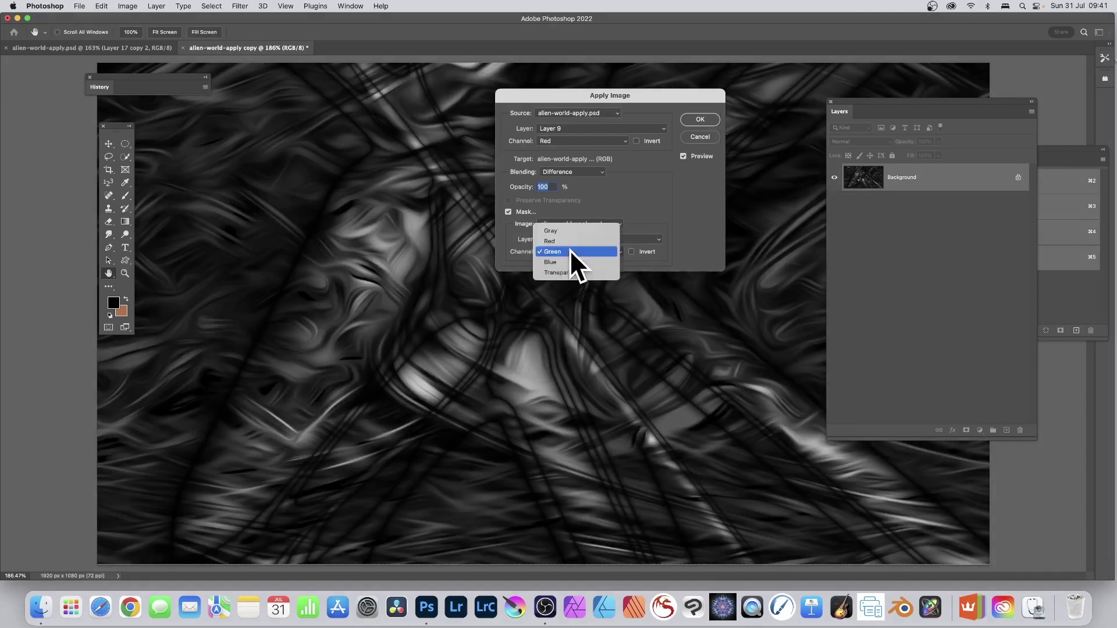
pyautogui.click(571, 262)
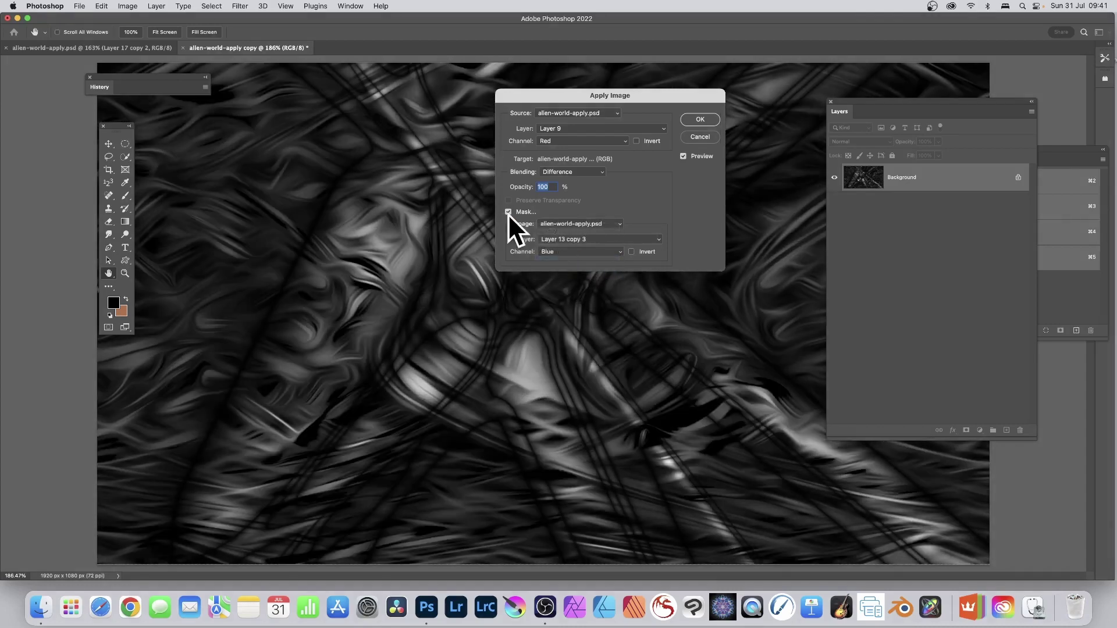
# Turn off the mask and apply Layer 8's full RGB as a Difference blend.
pyautogui.click(508, 212)
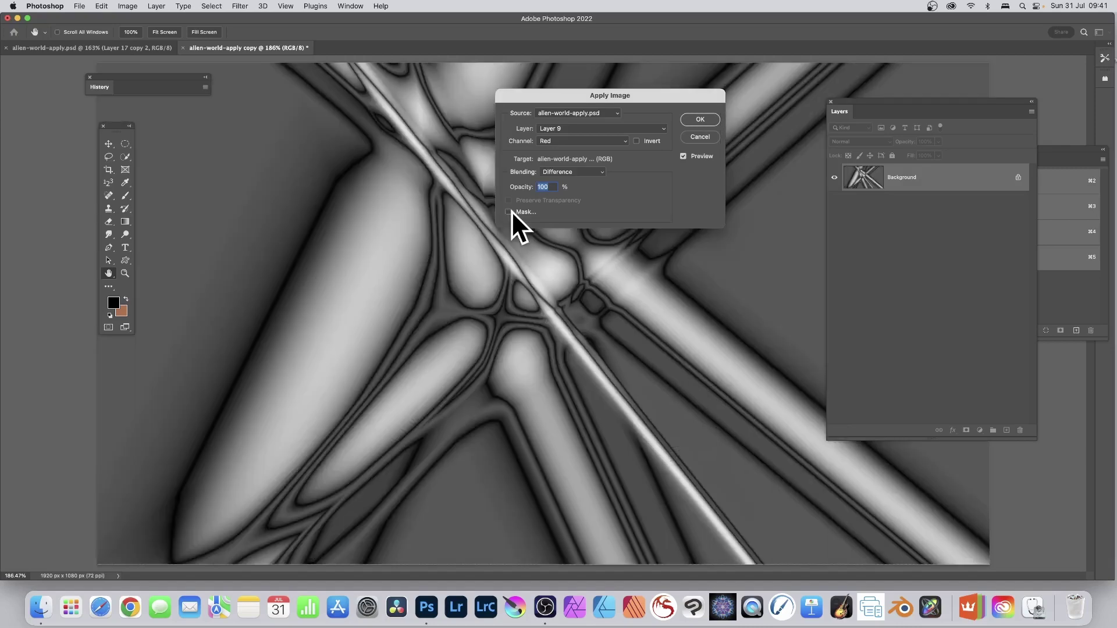
pyautogui.click(579, 141)
pyautogui.click(575, 149)
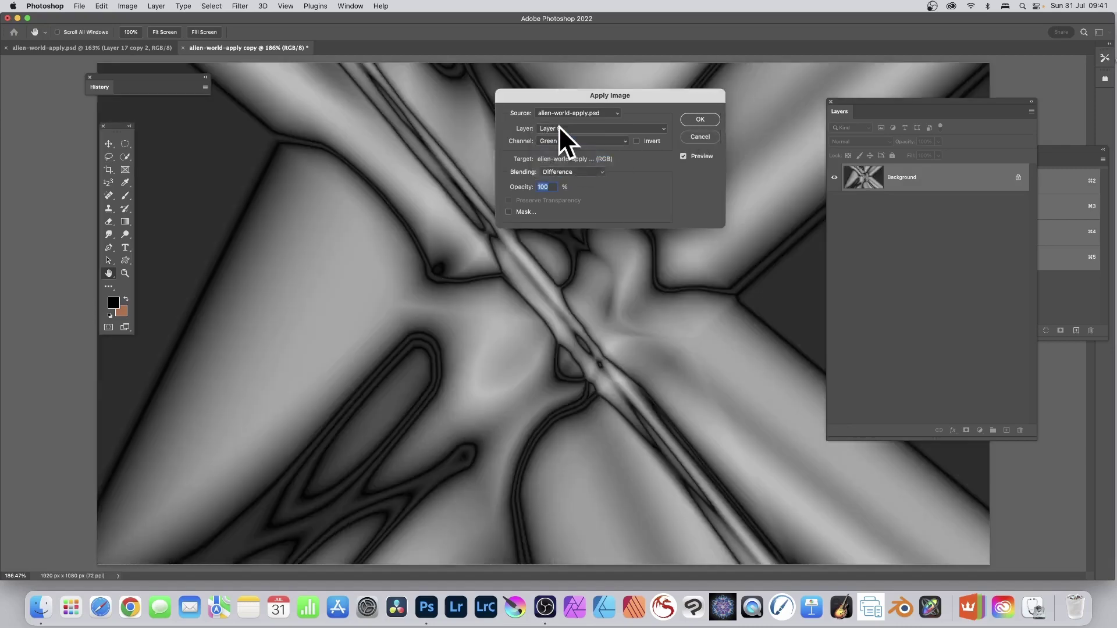
pyautogui.click(560, 128)
pyautogui.click(556, 137)
pyautogui.click(562, 143)
pyautogui.click(568, 120)
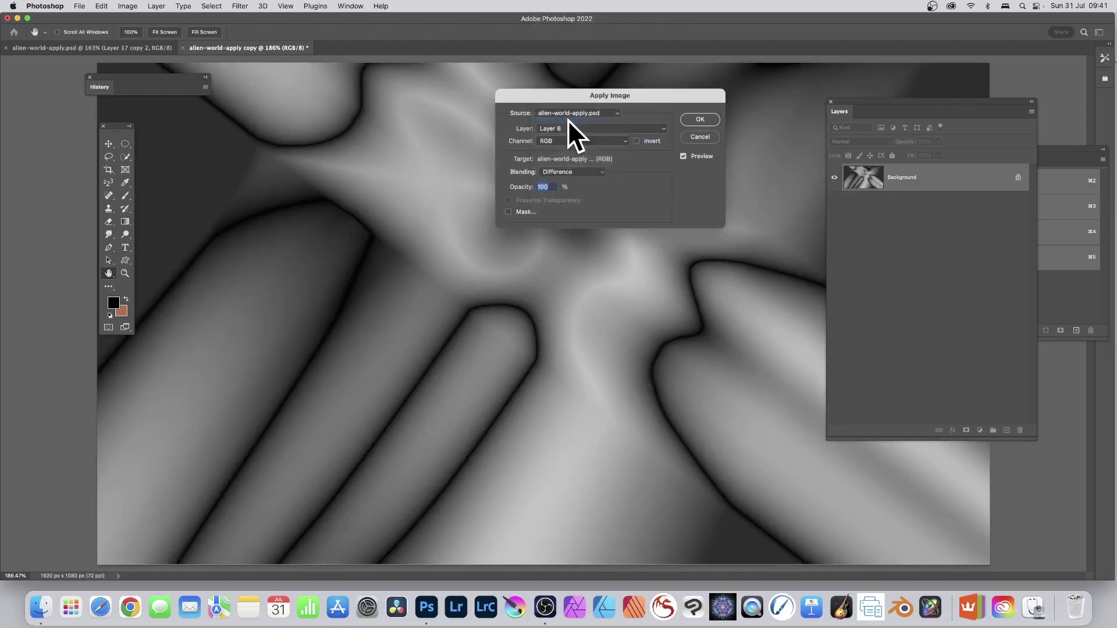
pyautogui.click(693, 120)
pyautogui.press('z')
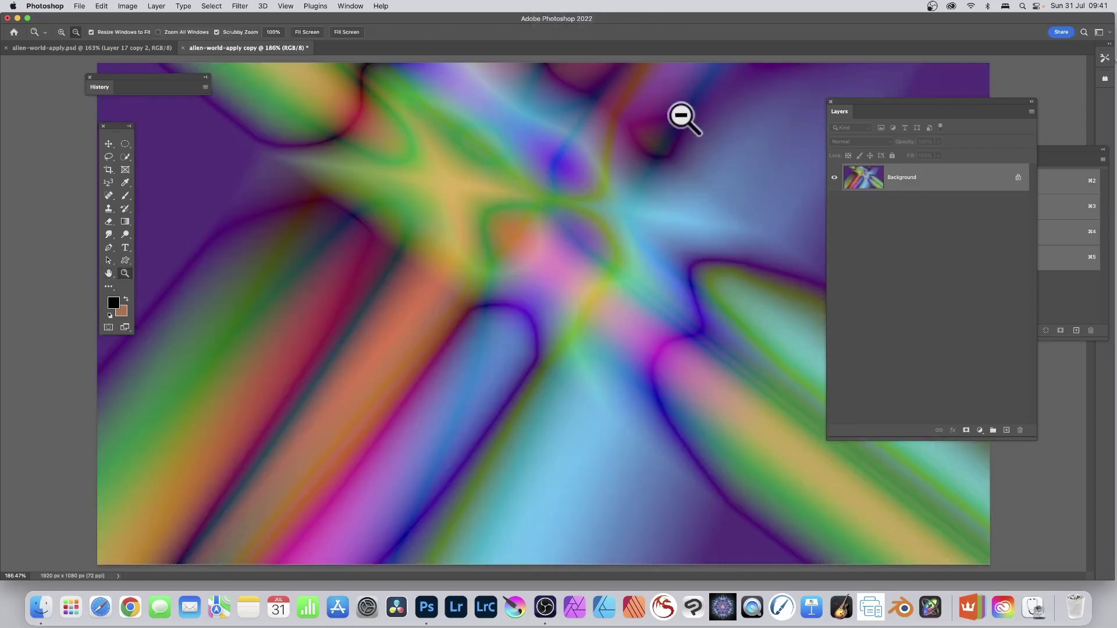
# Apply Layer 7 as a Difference blend onto the Background.
pyautogui.click(128, 7)
pyautogui.click(135, 154)
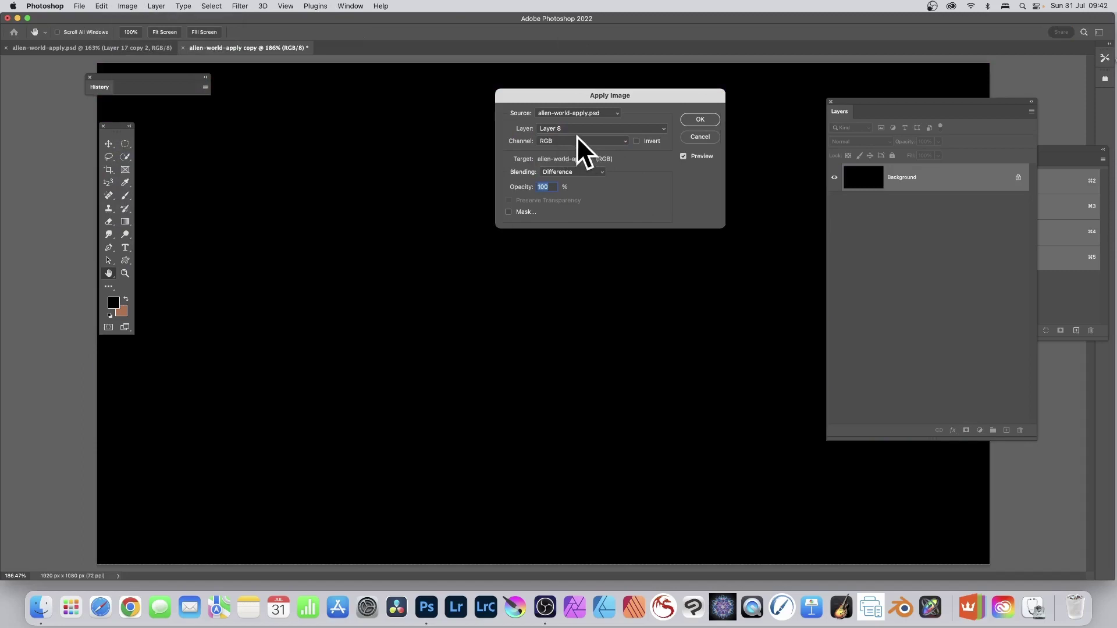
pyautogui.click(562, 135)
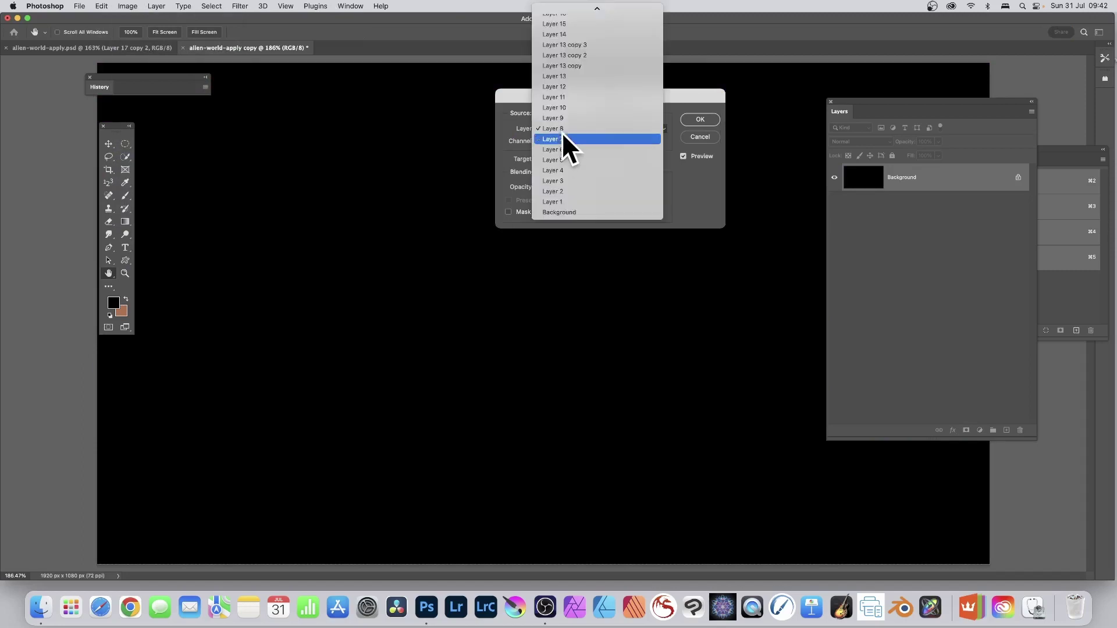
pyautogui.click(561, 139)
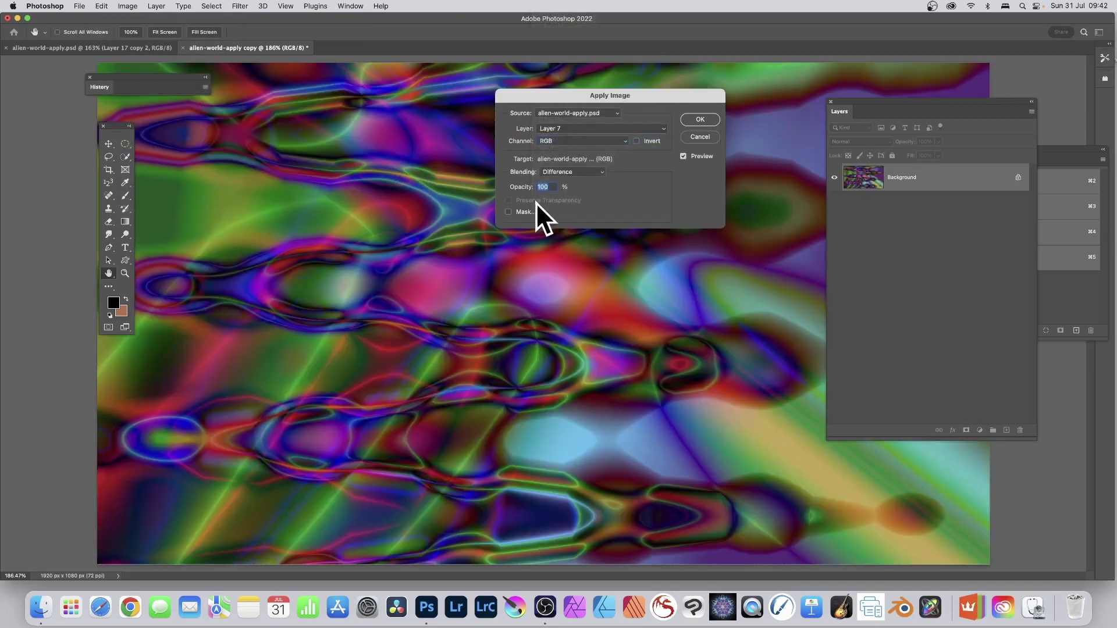
pyautogui.click(699, 119)
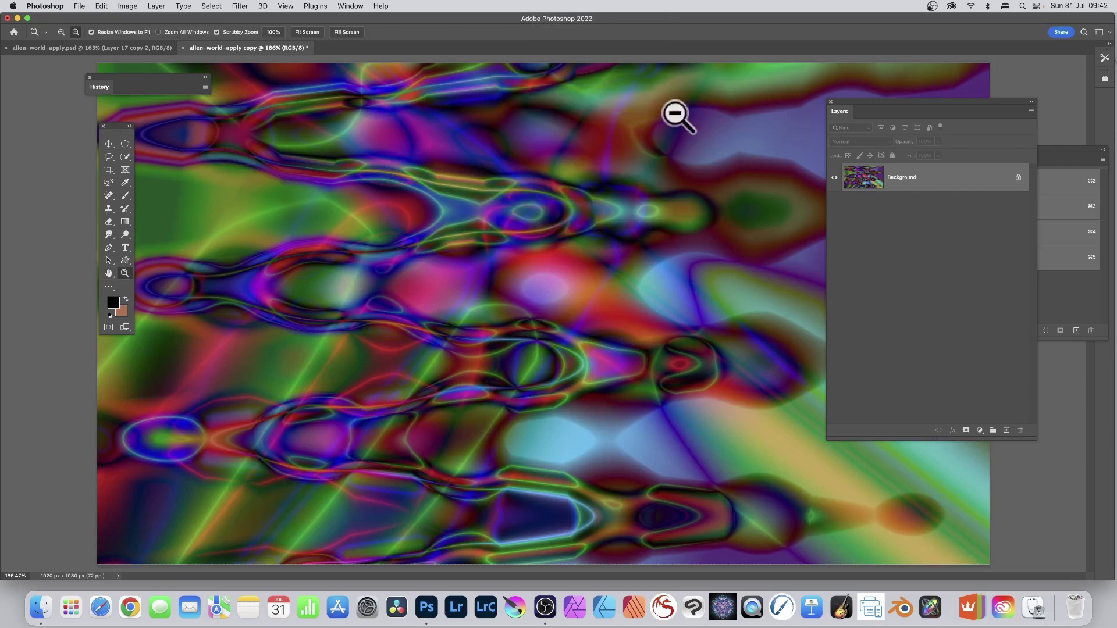
# Apply the same Layer 7 Difference blend twice more.
pyautogui.click(128, 7)
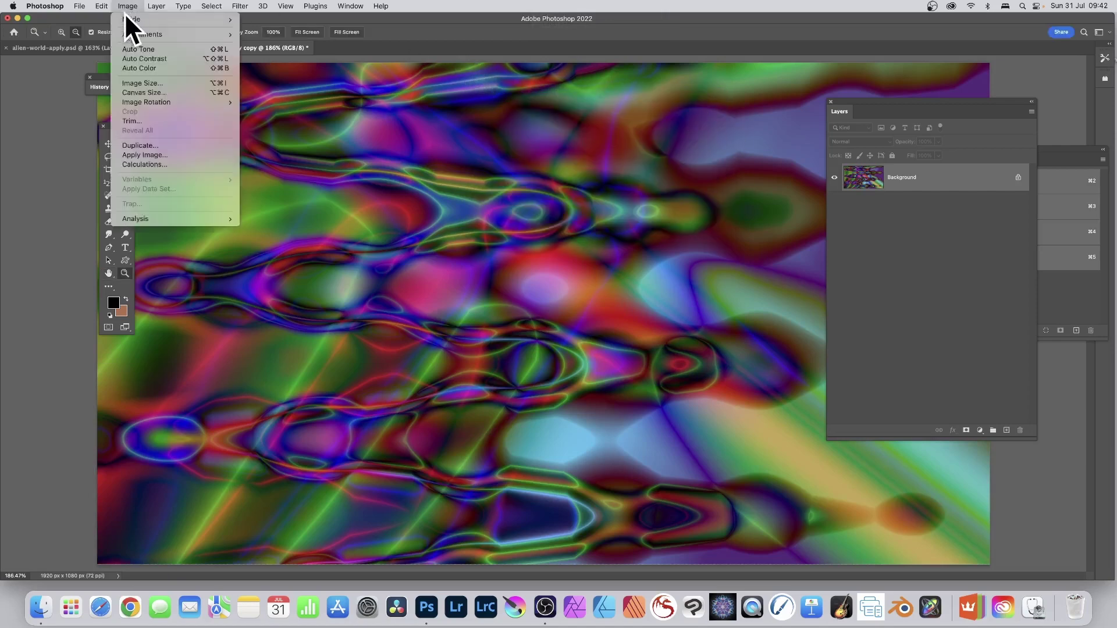
pyautogui.click(142, 154)
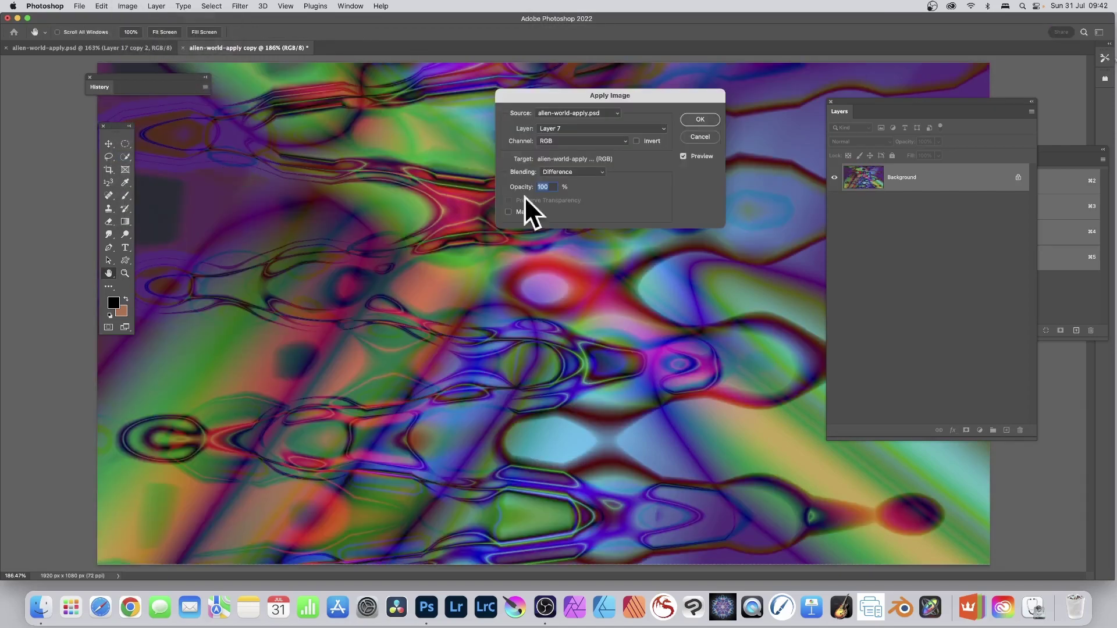
pyautogui.click(700, 120)
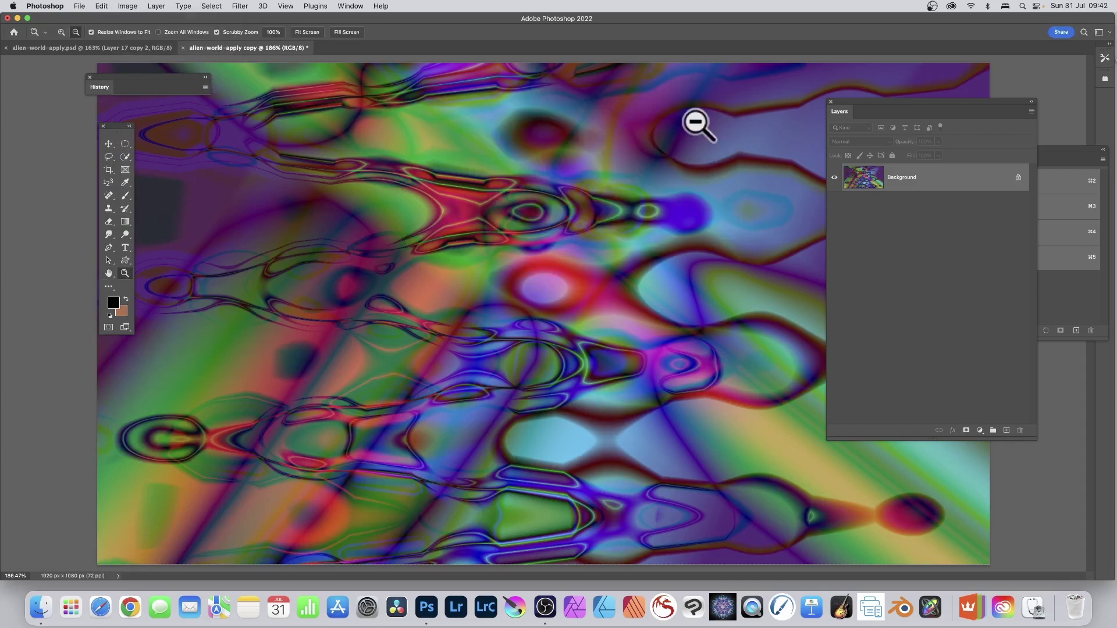
pyautogui.click(128, 7)
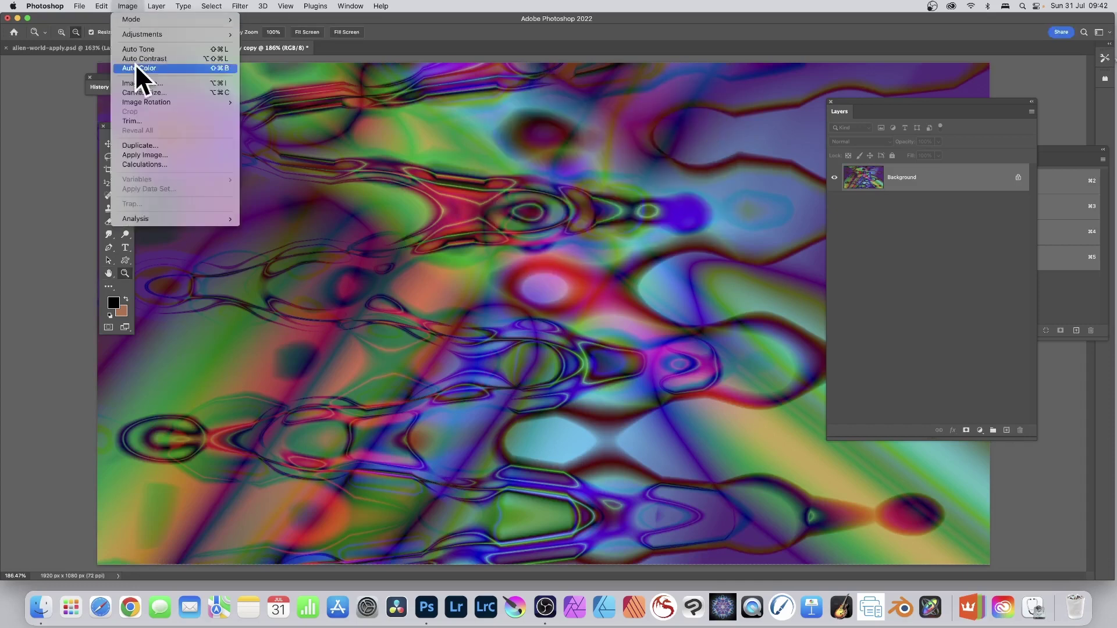
pyautogui.click(144, 155)
pyautogui.click(683, 120)
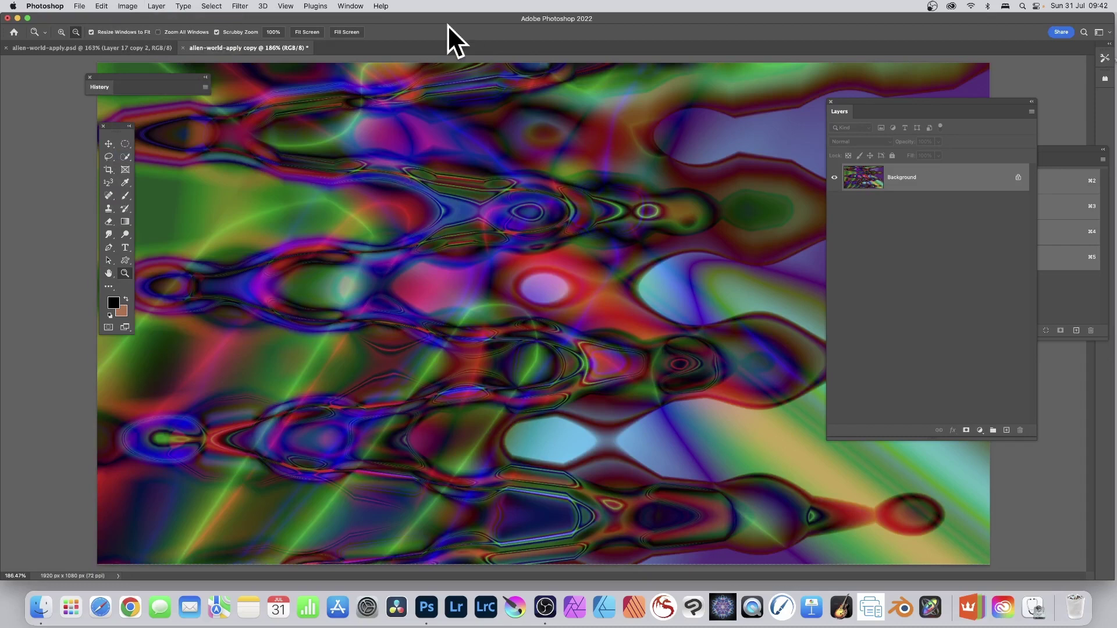
# Duplicate the Background layer as a new Background copy layer.
pyautogui.click(157, 6)
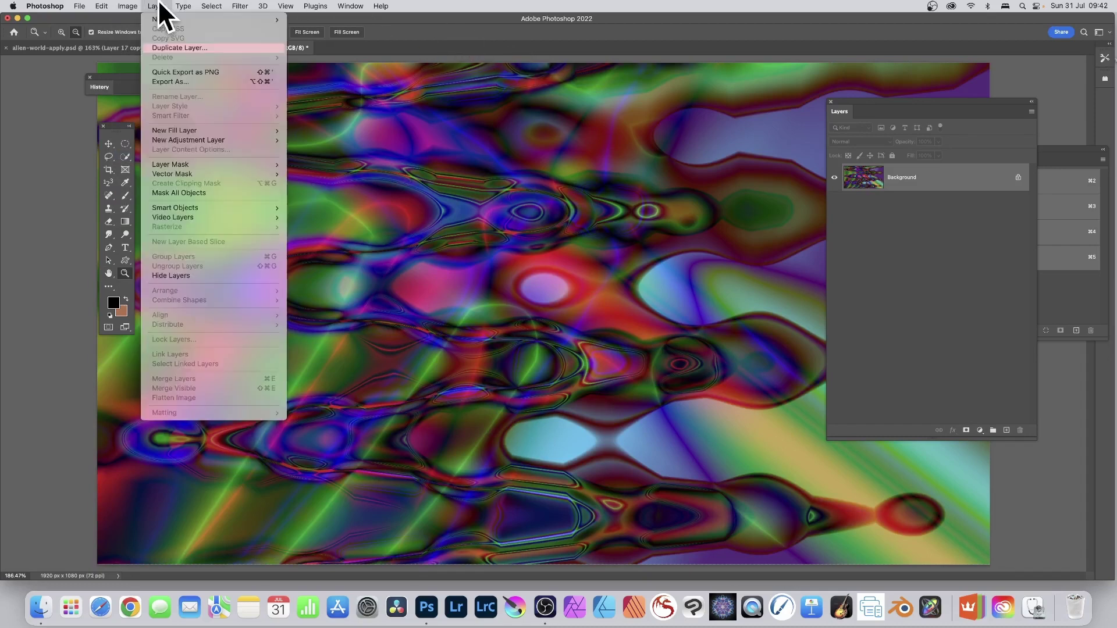
pyautogui.click(166, 48)
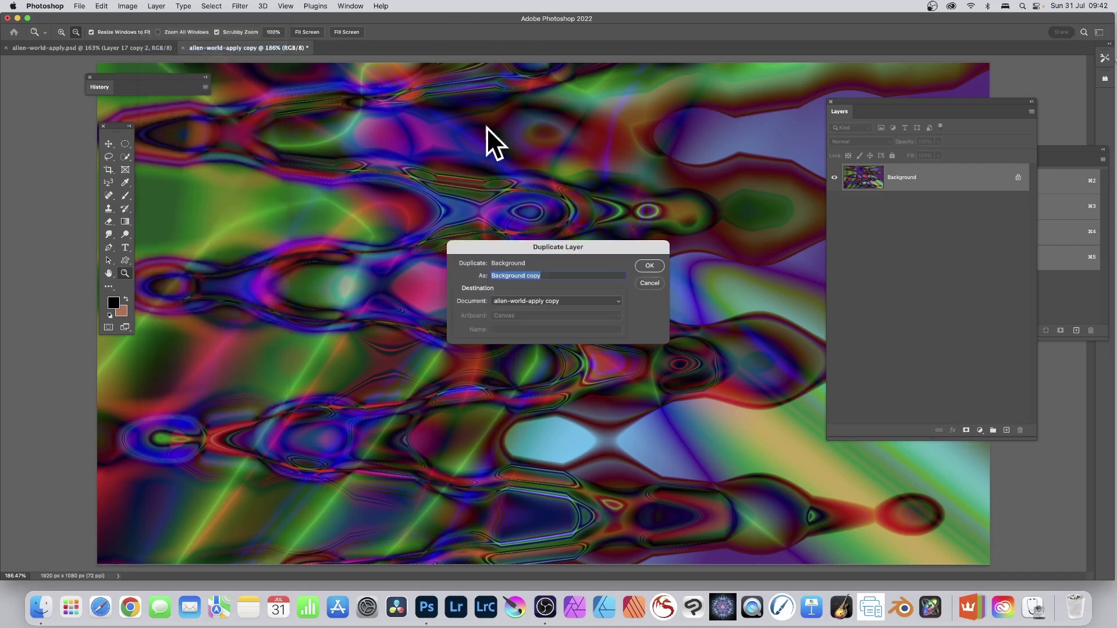
pyautogui.click(648, 265)
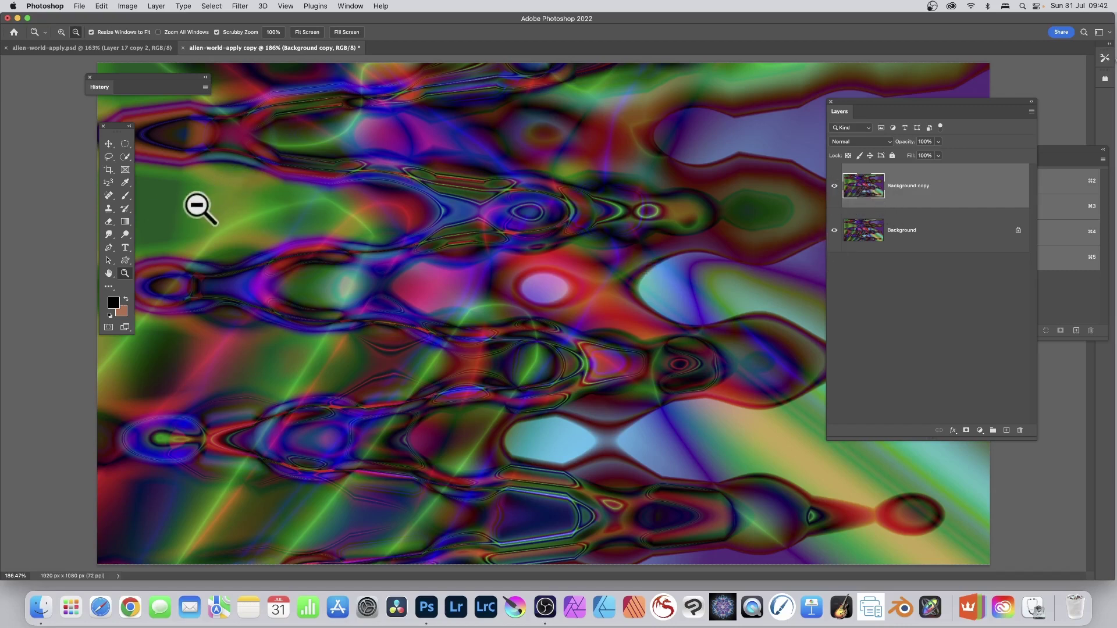
pyautogui.click(125, 222)
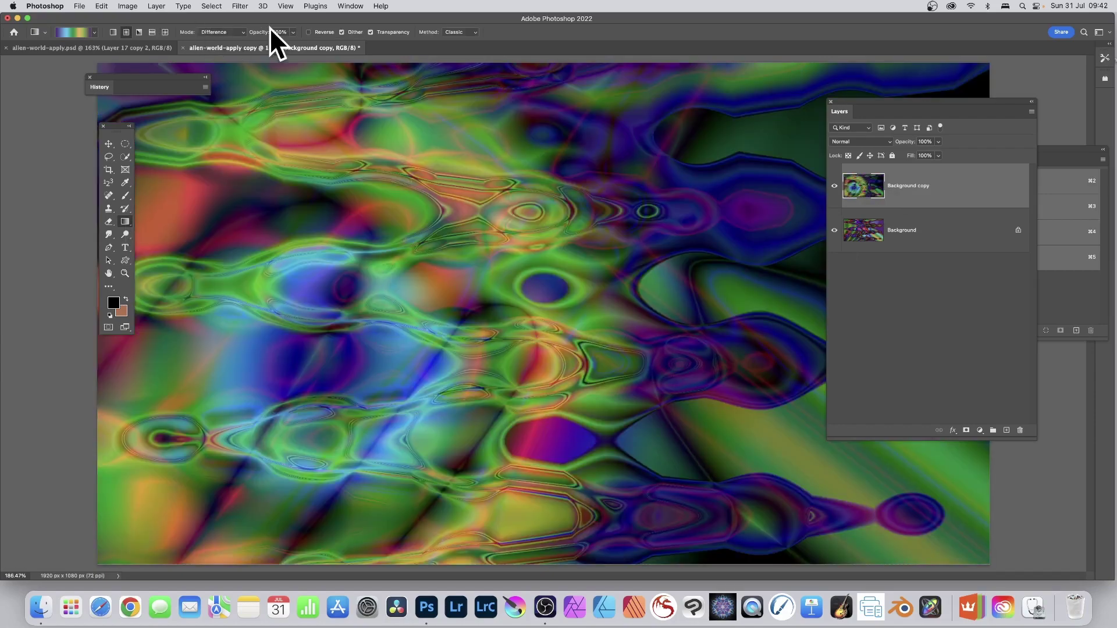
# Lay a Difference gradient across the layer and apply the Oil Paint filter.
pyautogui.moveTo(612, 207); pyautogui.dragTo(402, 367)
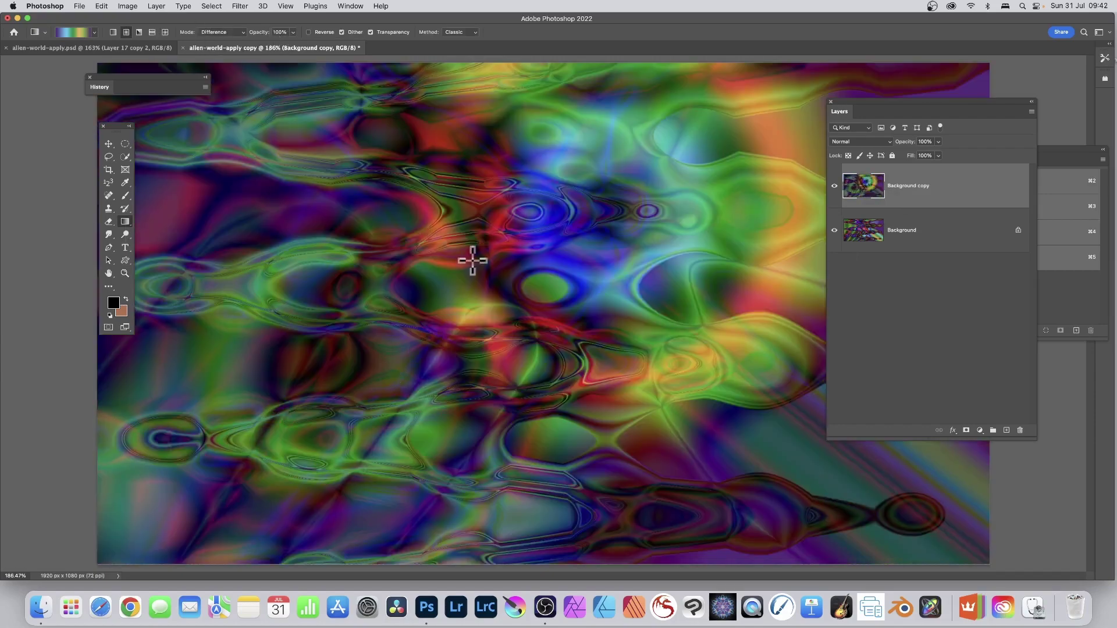
pyautogui.click(240, 6)
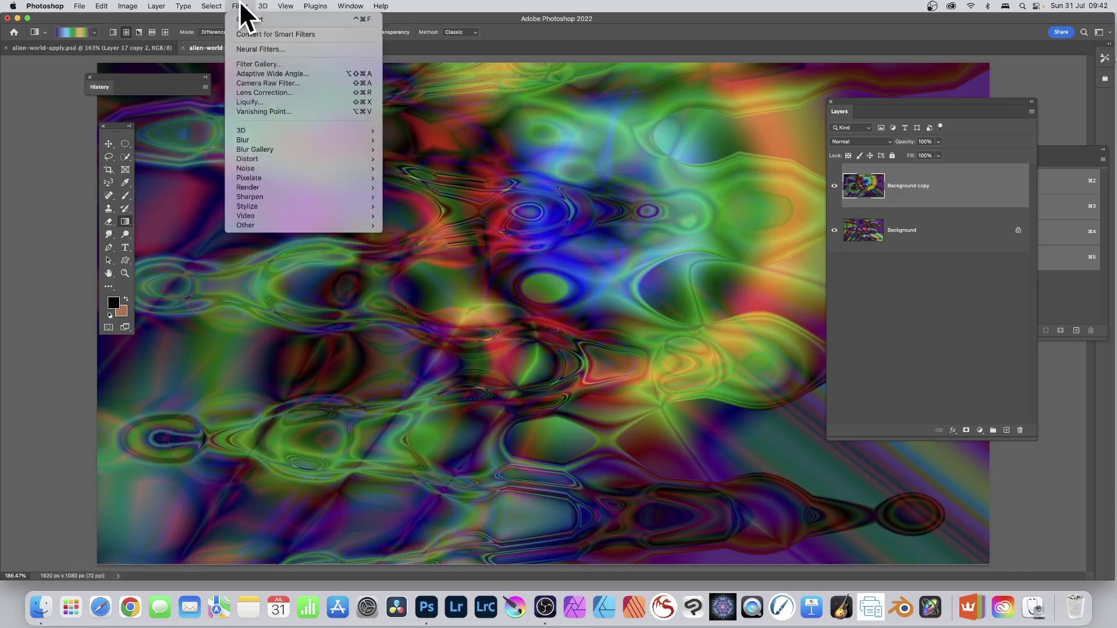
pyautogui.moveTo(256, 204)
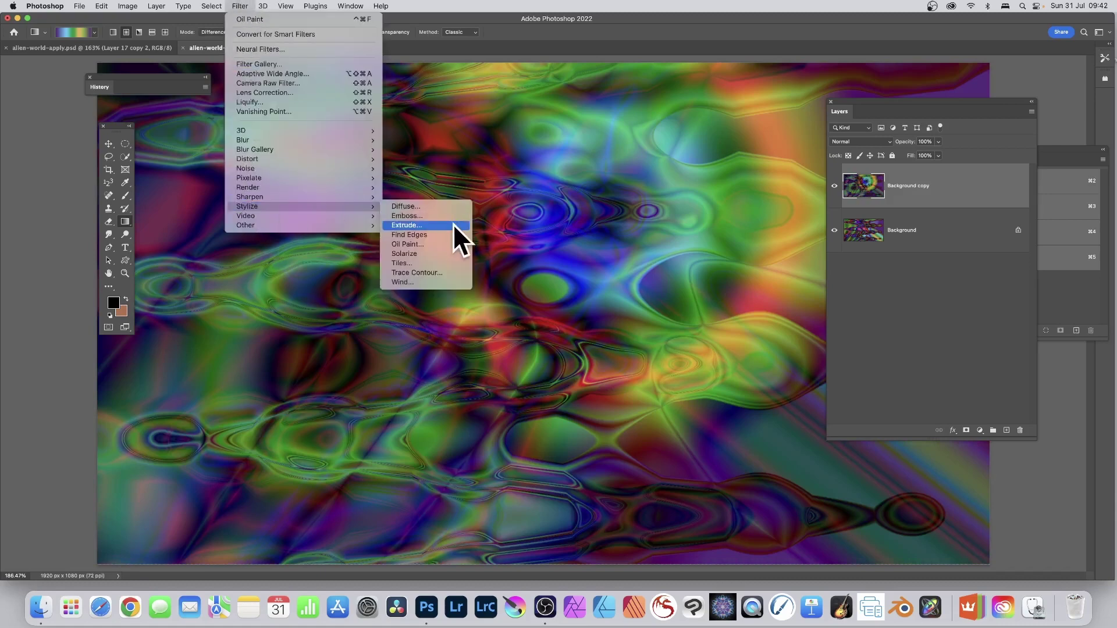
pyautogui.click(426, 242)
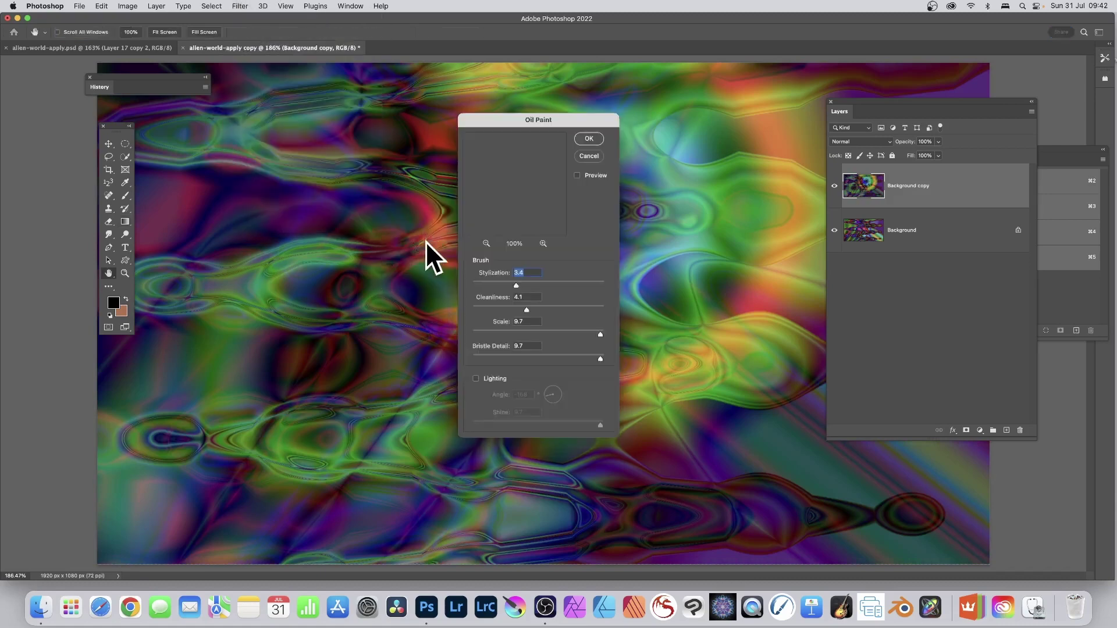
pyautogui.click(588, 139)
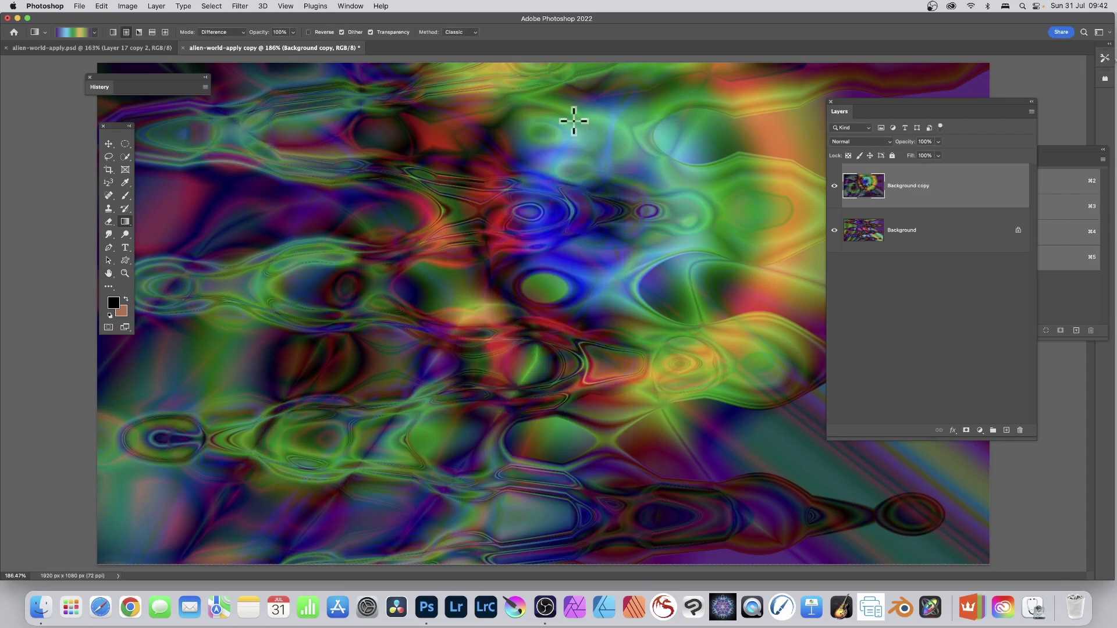
# Apply a Sine Wave with wavelength 883–884 and amplitude 590–964.
pyautogui.click(240, 7)
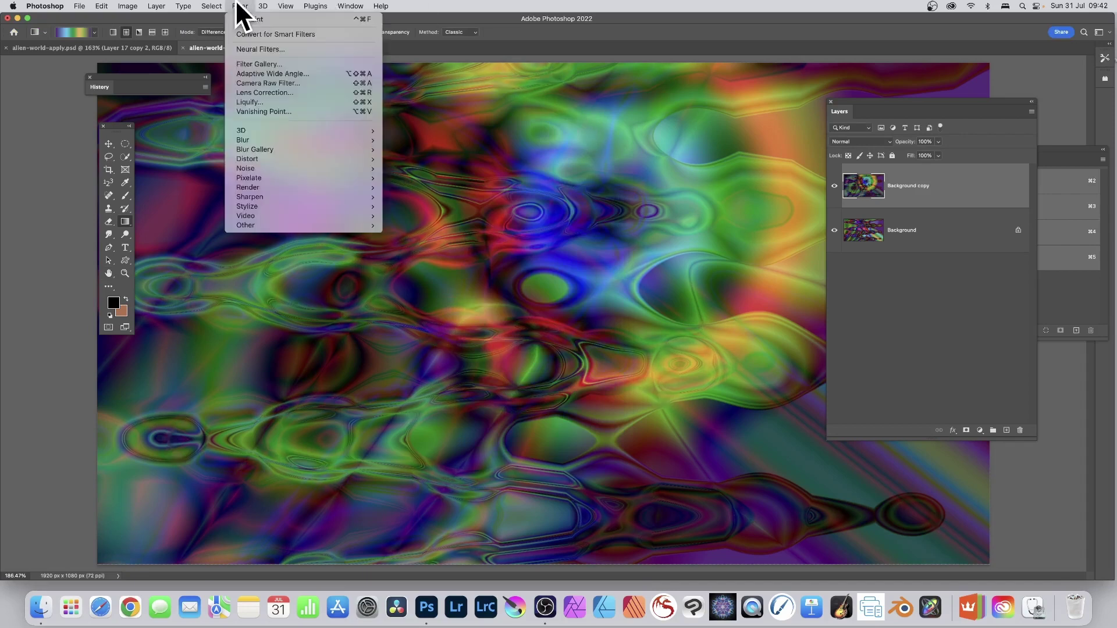
pyautogui.moveTo(253, 158)
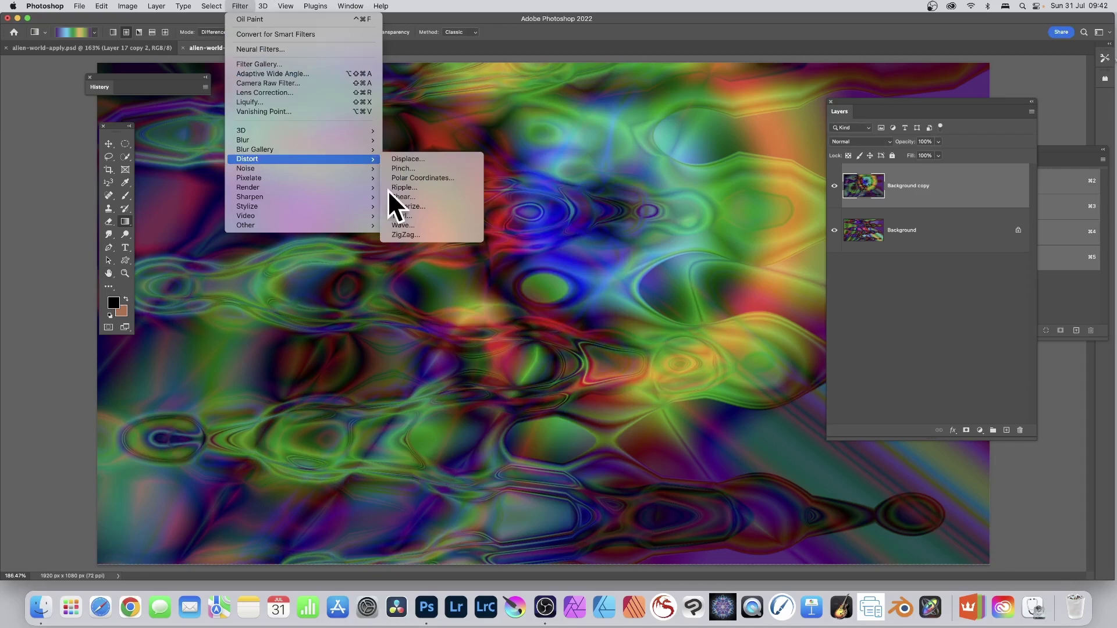
pyautogui.click(416, 222)
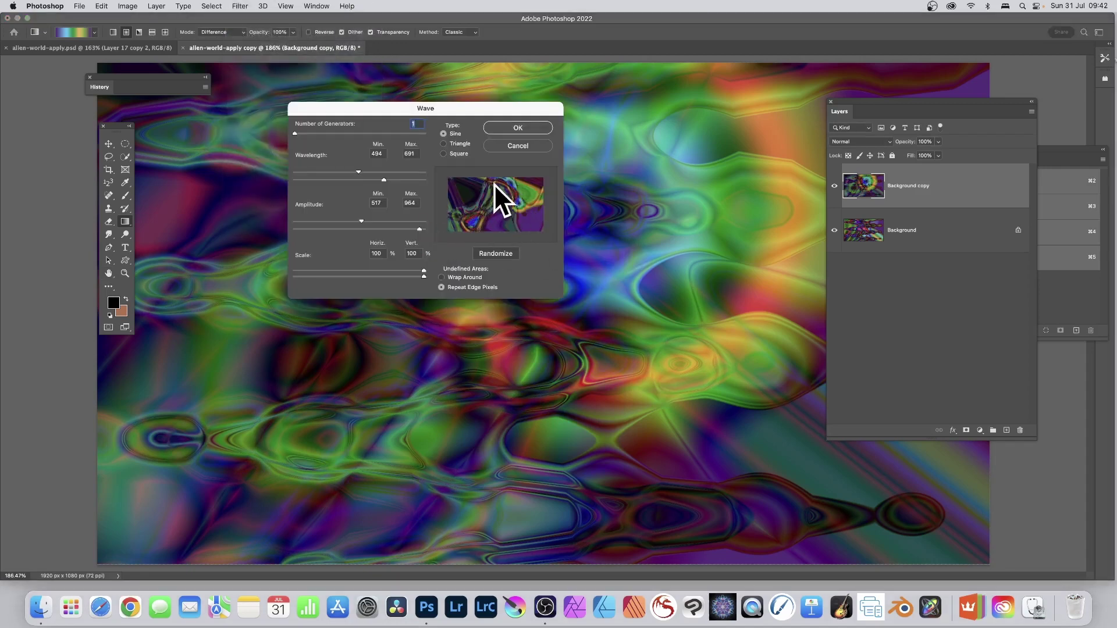
pyautogui.click(491, 252)
pyautogui.click(491, 252)
pyautogui.click(491, 253)
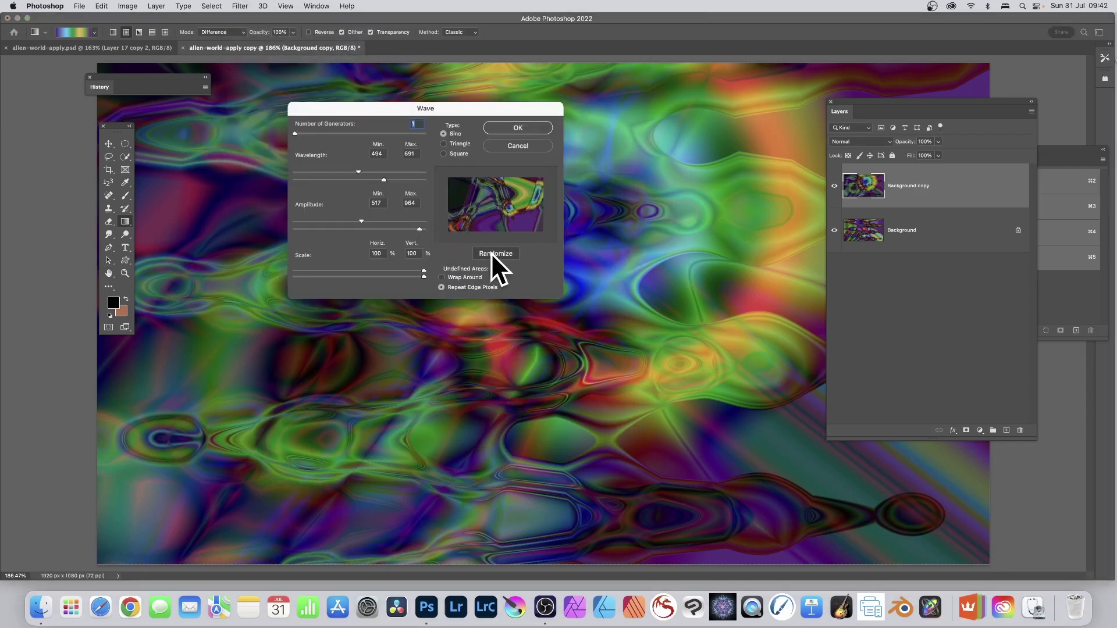
pyautogui.moveTo(359, 221); pyautogui.dragTo(372, 221)
pyautogui.moveTo(356, 171); pyautogui.dragTo(410, 172)
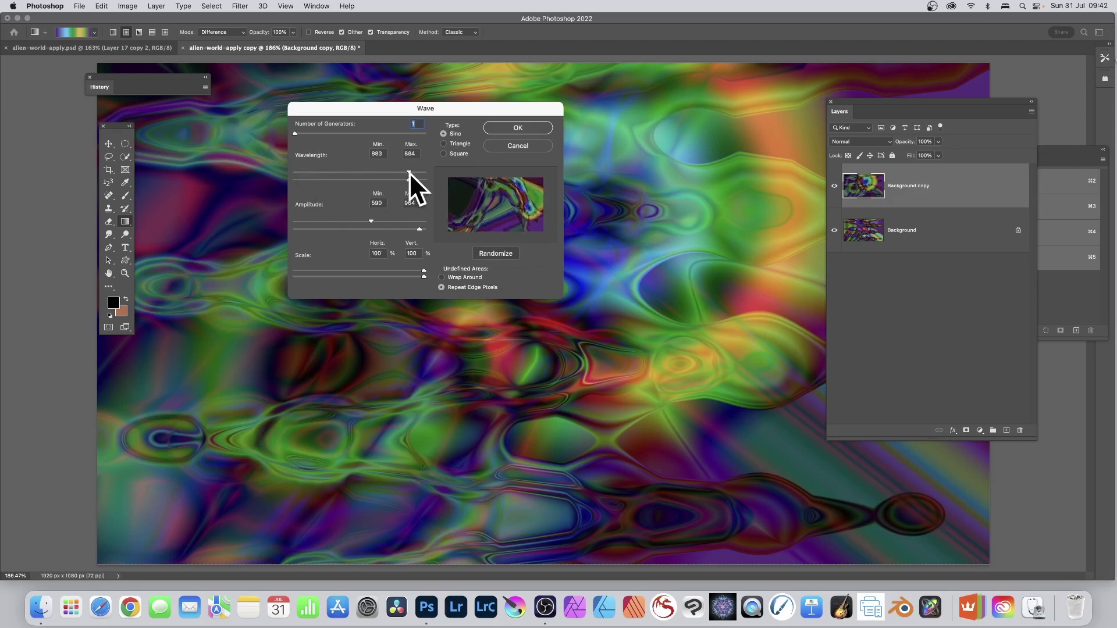
pyautogui.click(527, 124)
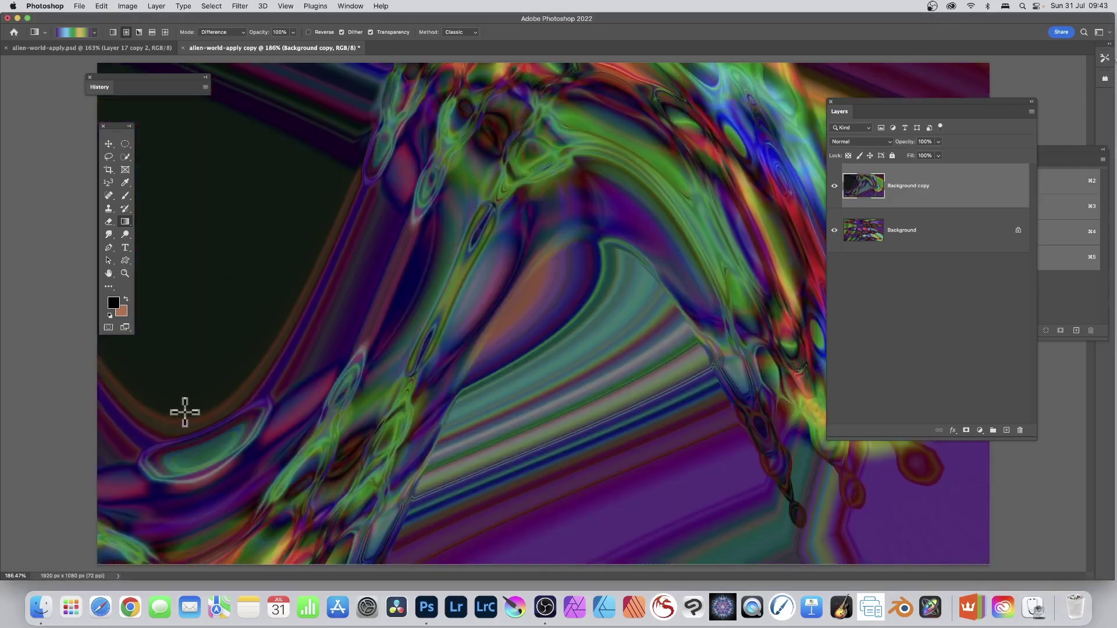
# Preview Layers 6, 5, 3 and 2 as the Apply Image source.
pyautogui.click(155, 7)
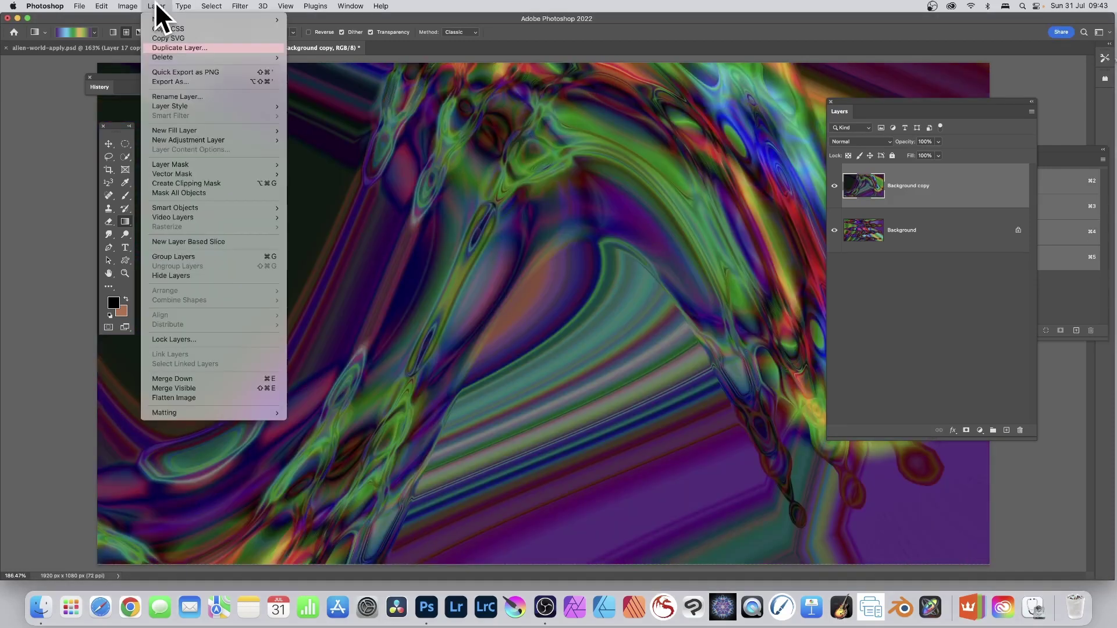
pyautogui.moveTo(125, 6)
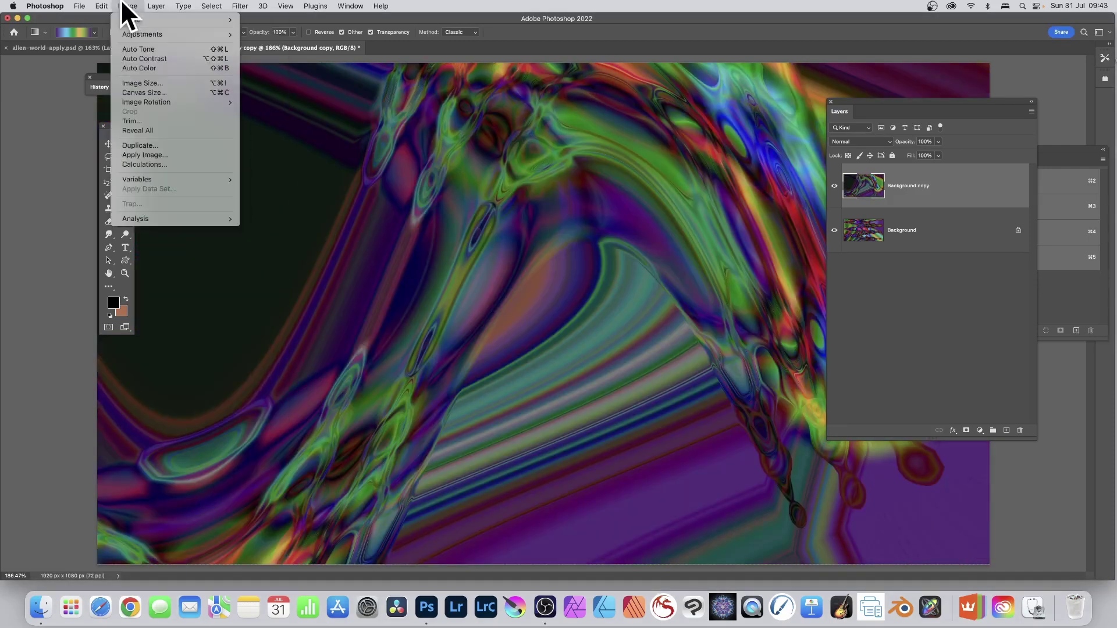
pyautogui.click(168, 156)
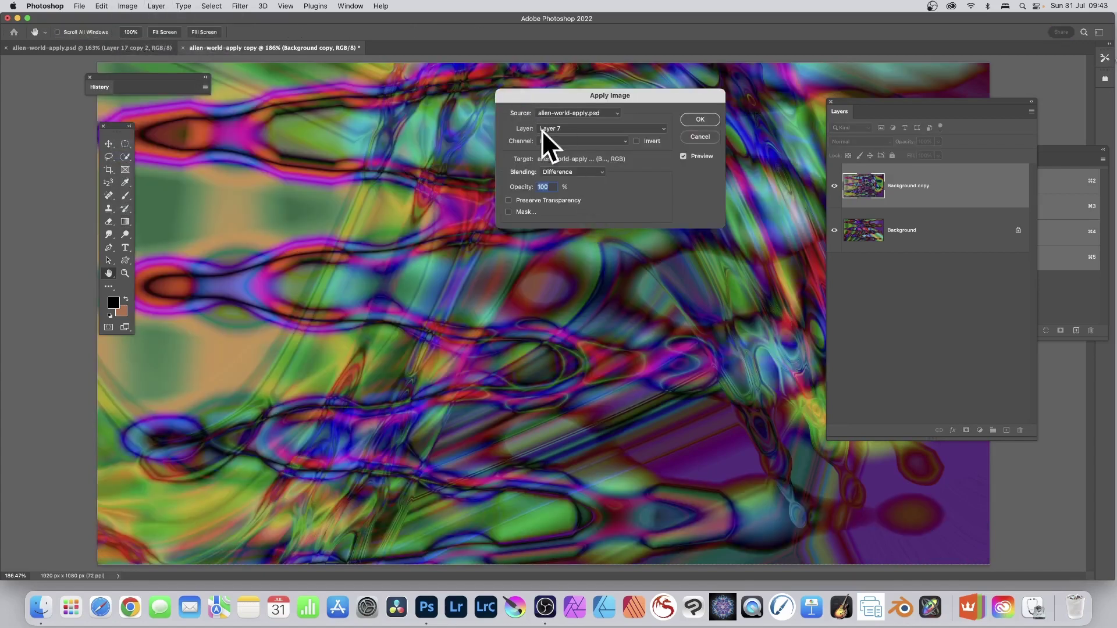
pyautogui.click(592, 127)
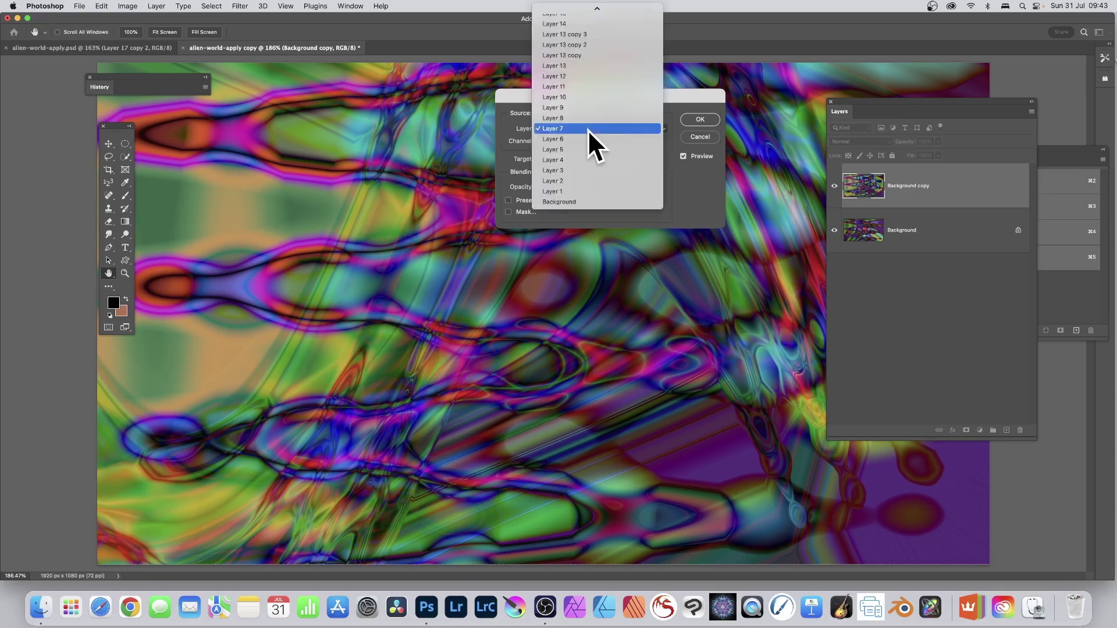
pyautogui.click(583, 138)
pyautogui.click(576, 129)
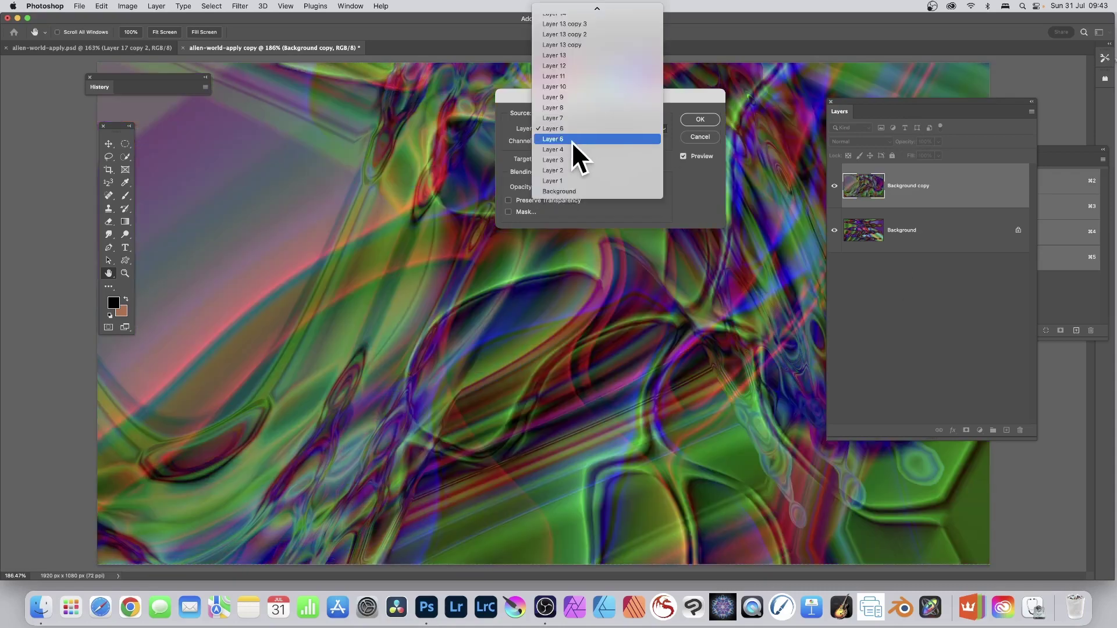
pyautogui.click(573, 141)
pyautogui.click(585, 129)
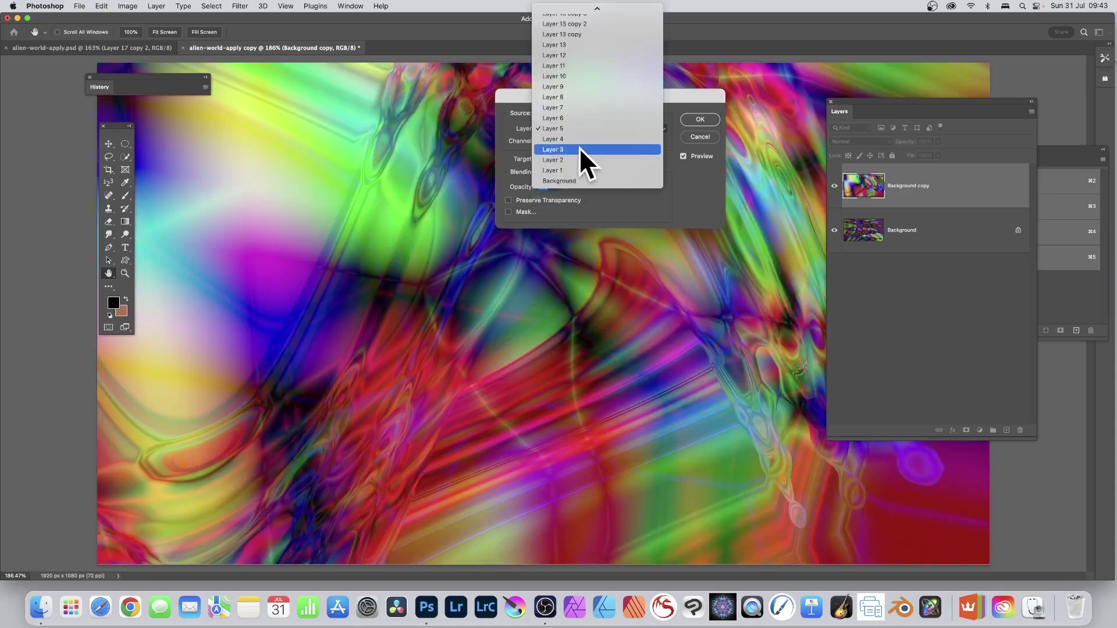
pyautogui.click(578, 148)
pyautogui.click(586, 128)
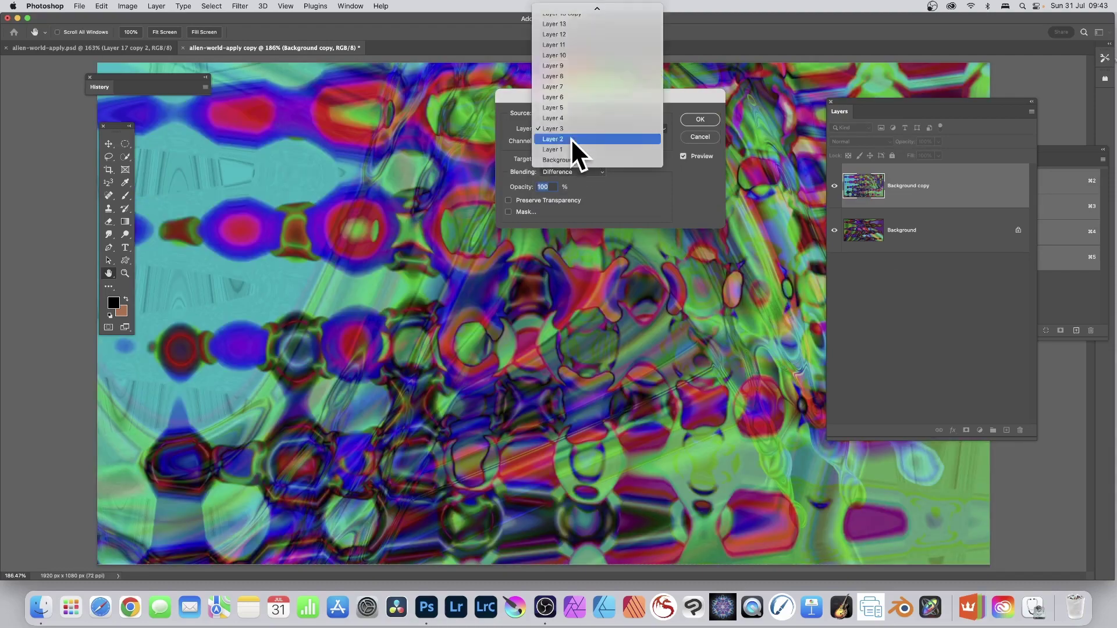
pyautogui.click(571, 138)
# Preview Layers 10, 11 and 12, then apply Layer 13 copy in Difference mode.
pyautogui.click(578, 131)
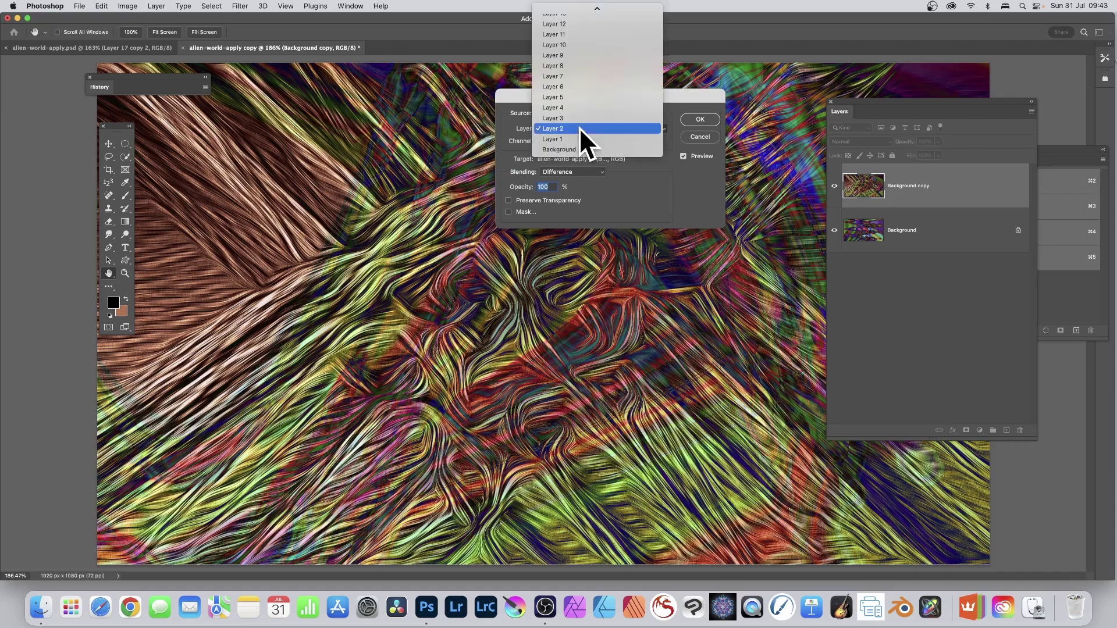
pyautogui.click(581, 44)
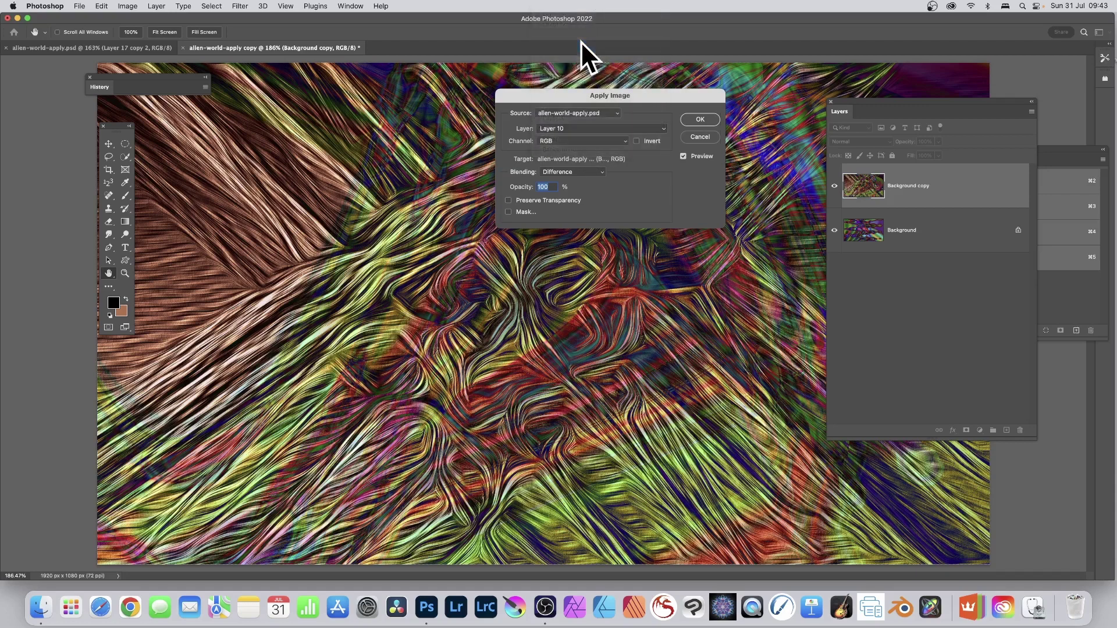
pyautogui.click(588, 129)
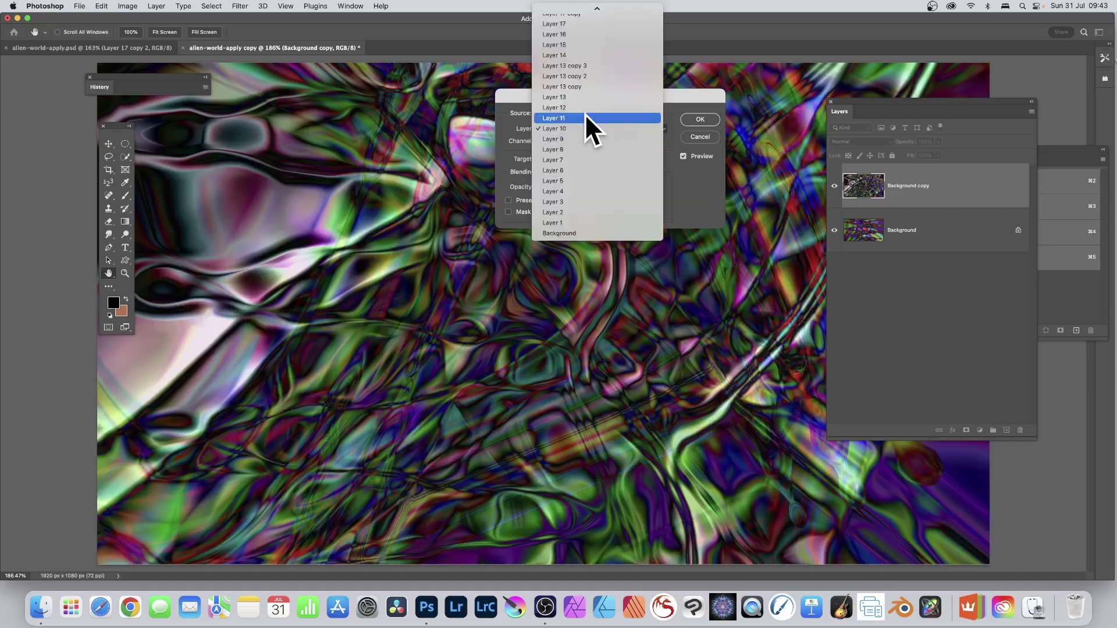
pyautogui.click(585, 113)
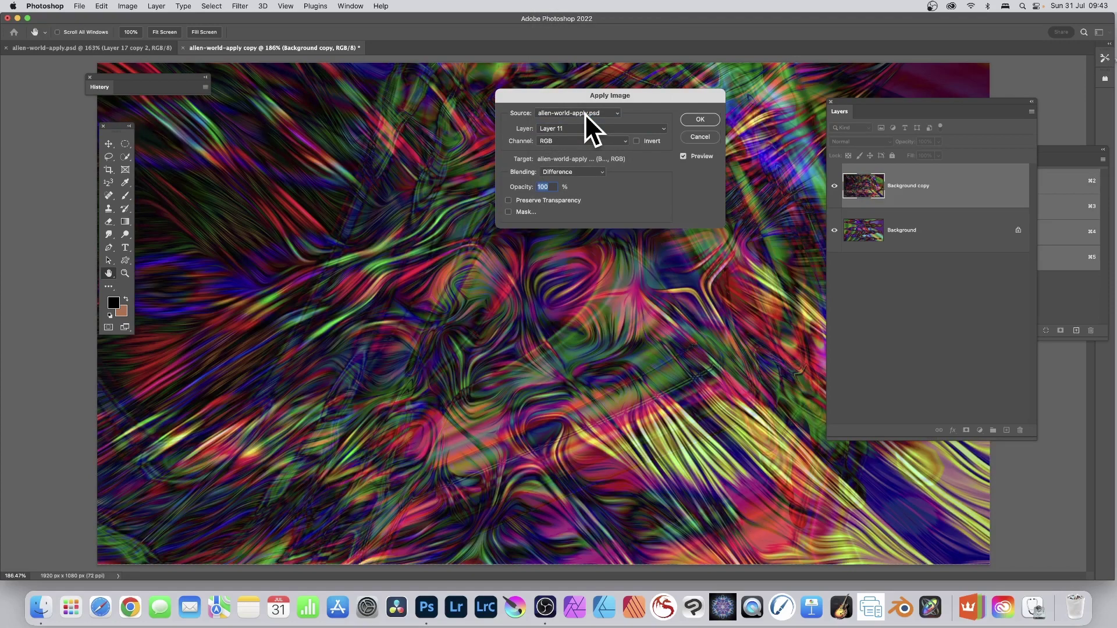
pyautogui.click(574, 130)
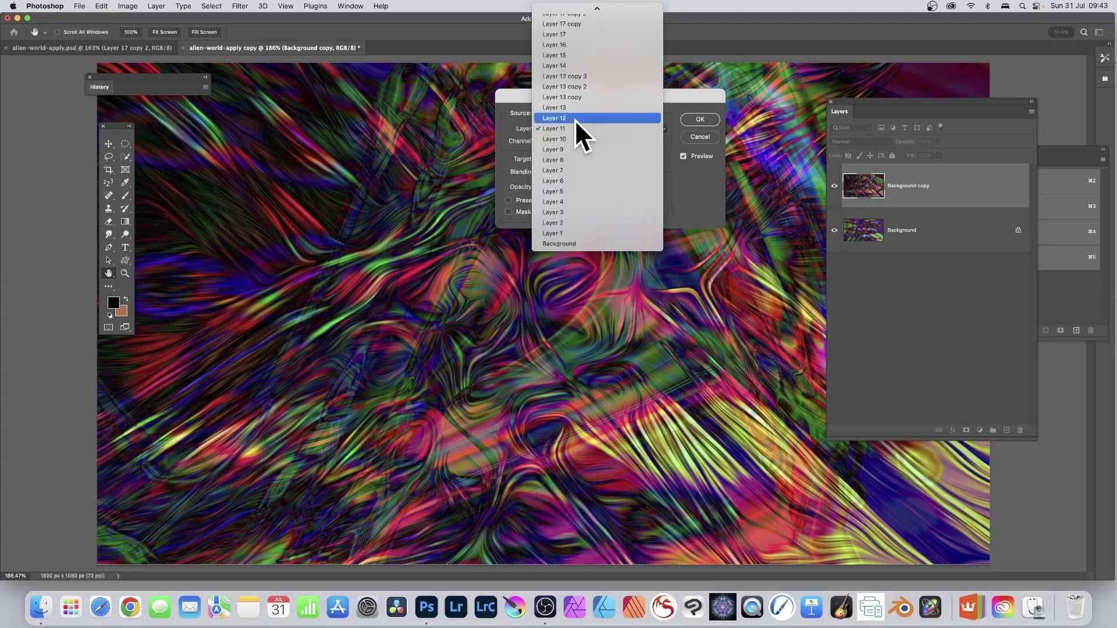
pyautogui.click(575, 120)
pyautogui.click(584, 126)
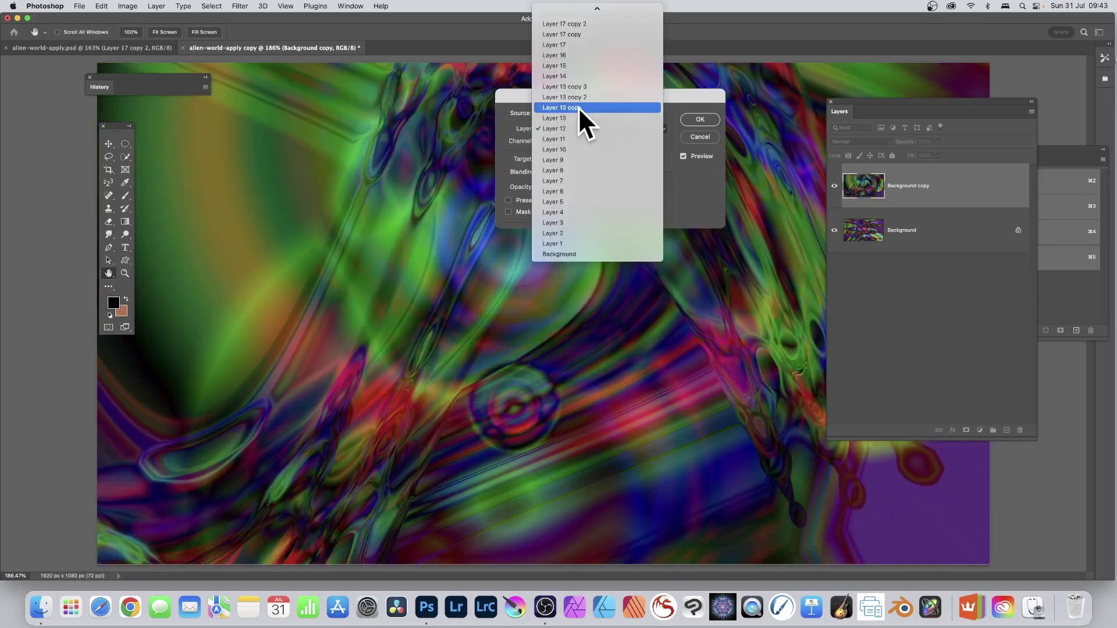
pyautogui.click(578, 107)
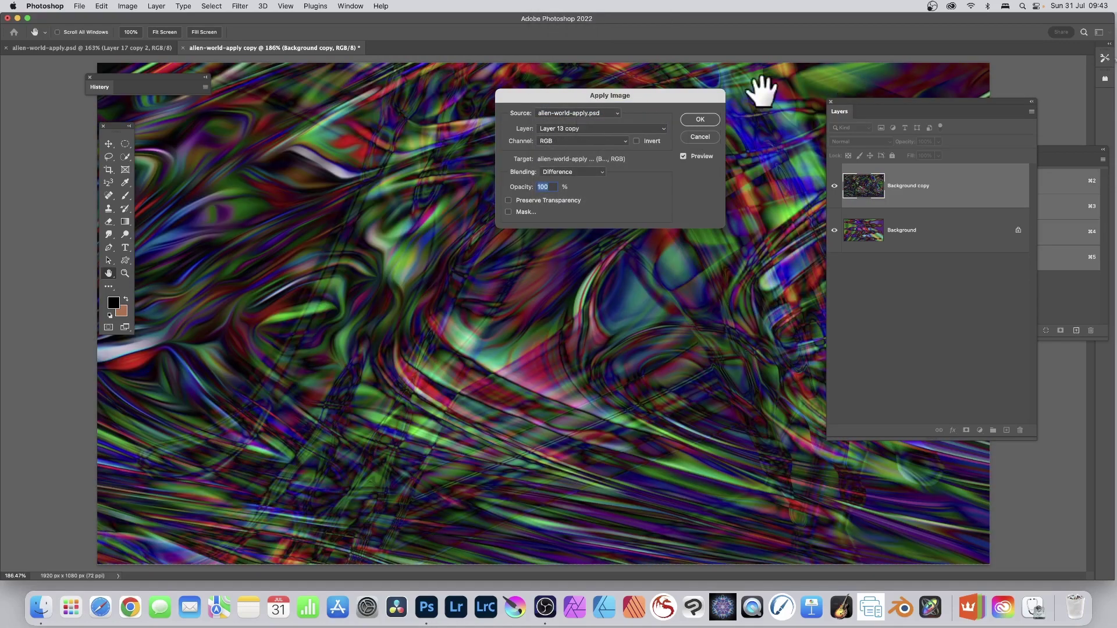
pyautogui.click(702, 119)
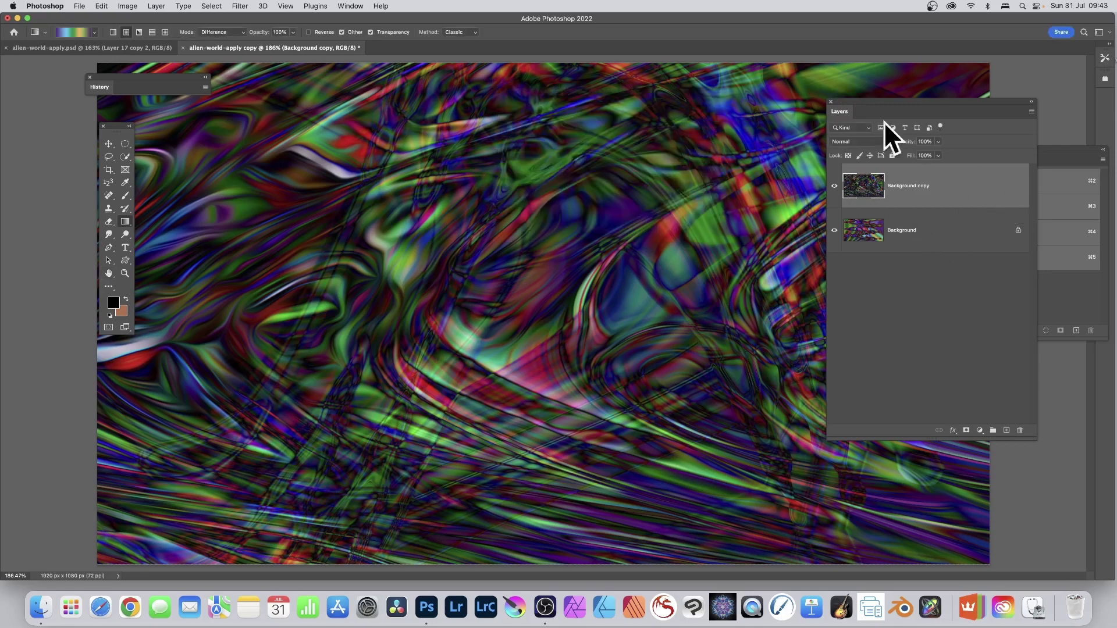
pyautogui.click(243, 4)
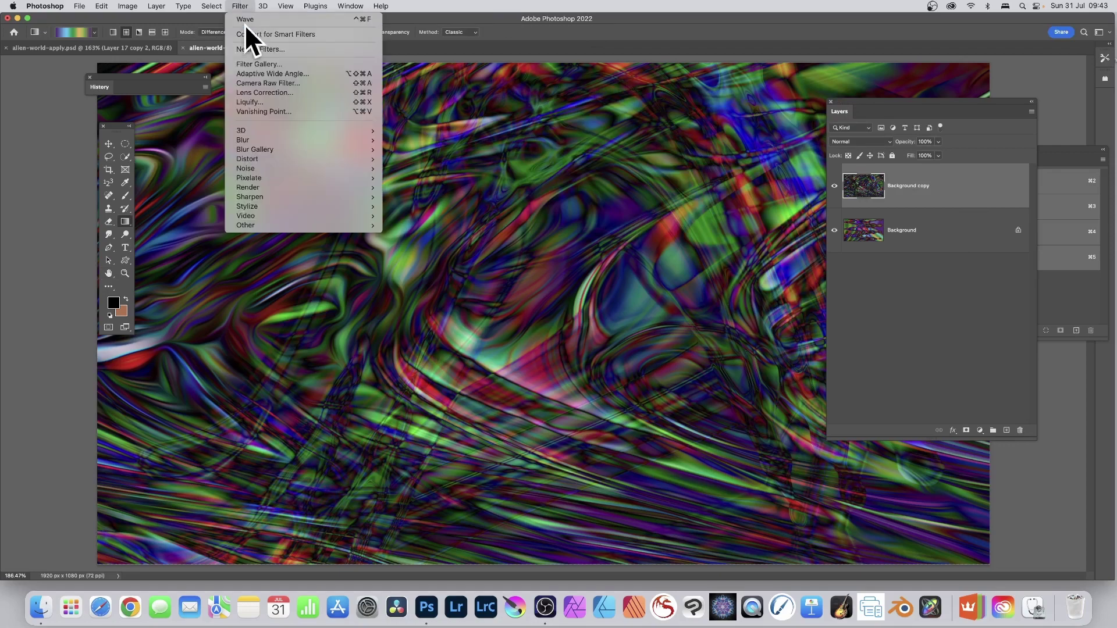
# Apply the Oil Paint filter to the Background copy with its current settings.
pyautogui.moveTo(270, 207)
pyautogui.click(427, 241)
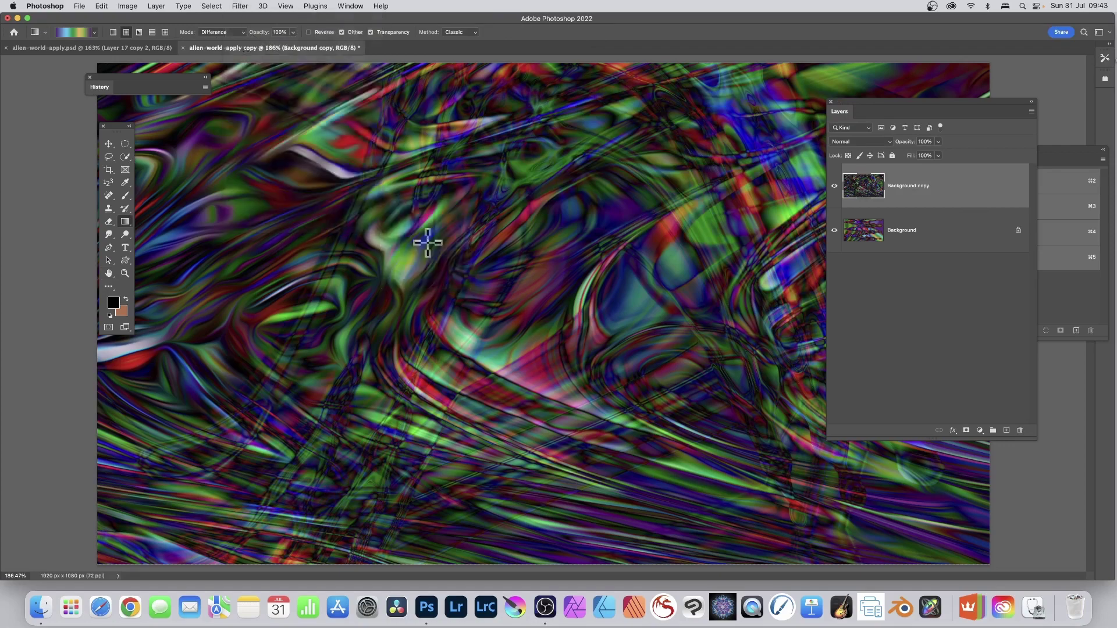
pyautogui.click(589, 139)
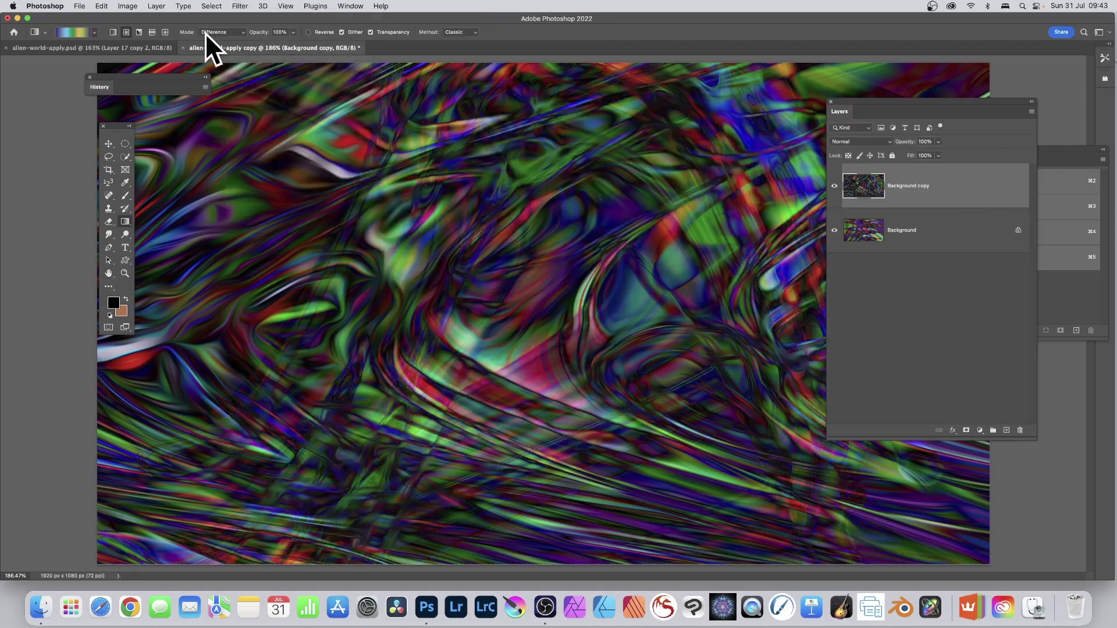
# Brighten the layer with Levels: white input 163 and midtone gamma 0.91.
pyautogui.click(127, 6)
pyautogui.moveTo(127, 33)
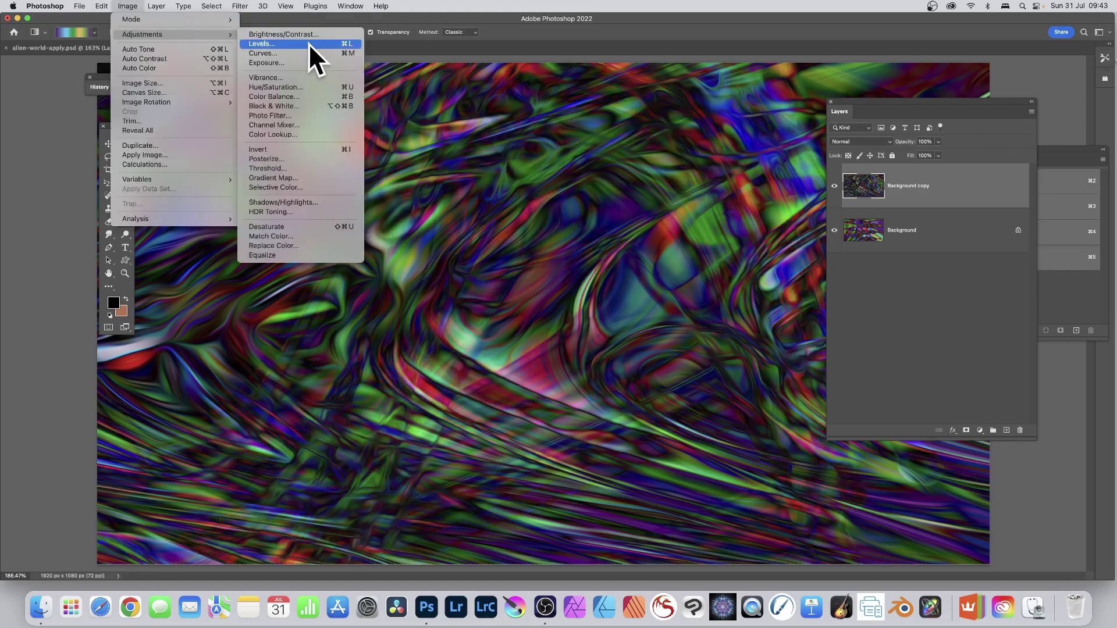
pyautogui.click(320, 45)
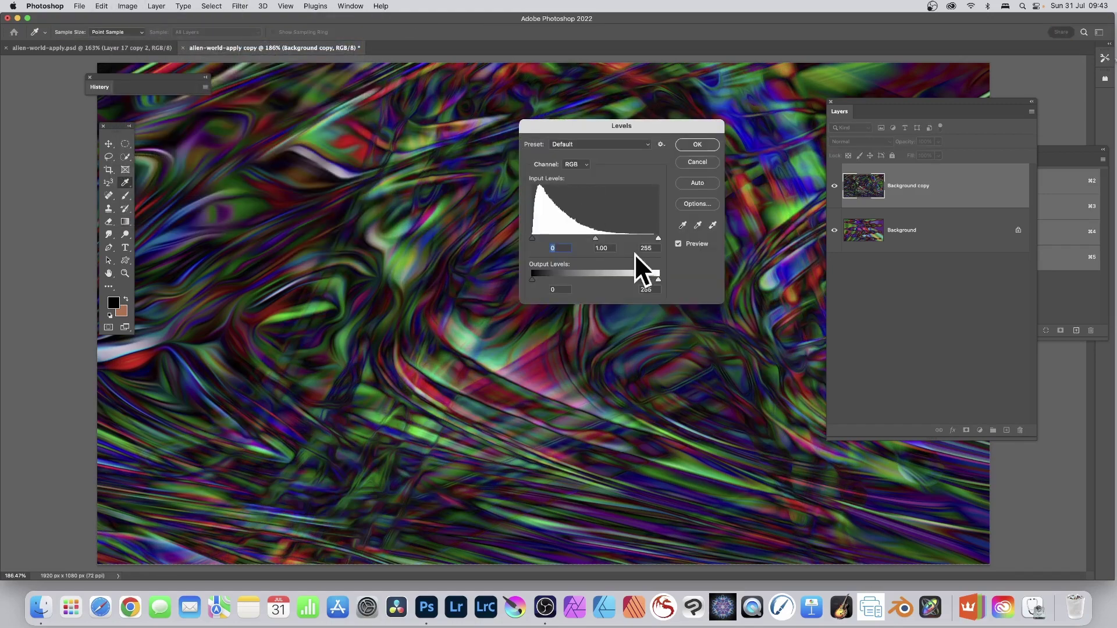
pyautogui.moveTo(653, 239); pyautogui.dragTo(616, 237)
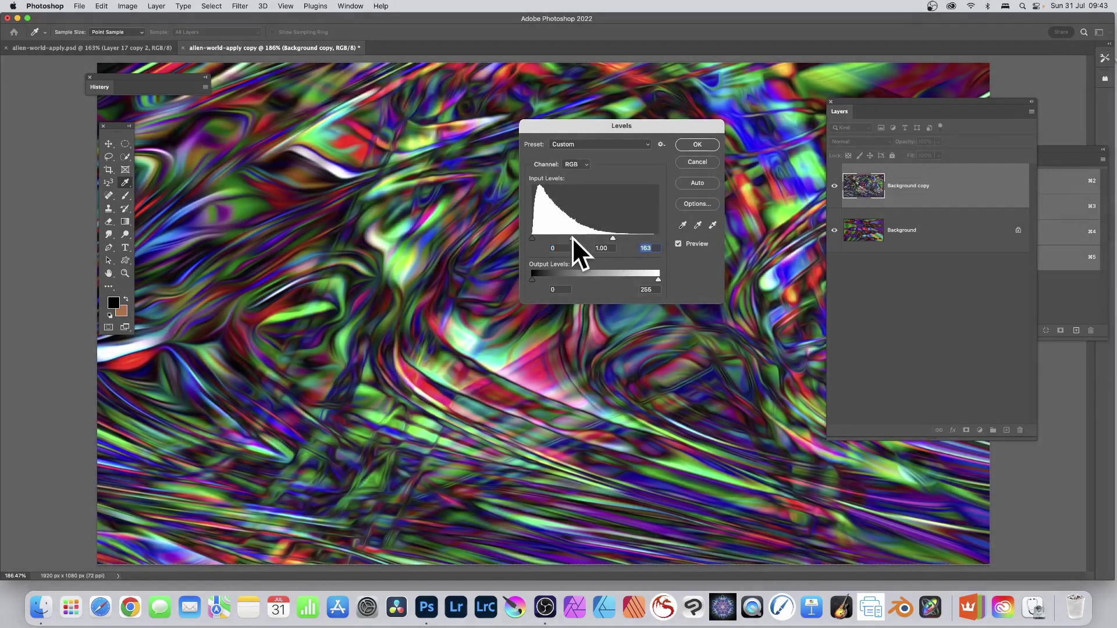
pyautogui.moveTo(574, 236); pyautogui.dragTo(575, 236)
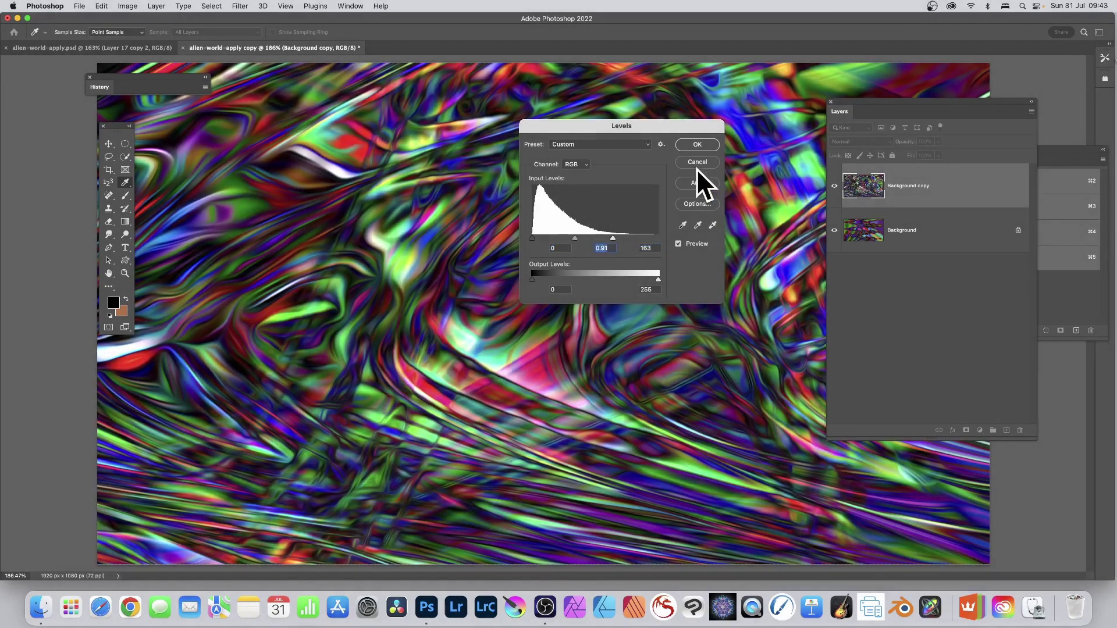
pyautogui.click(697, 144)
pyautogui.press('g')
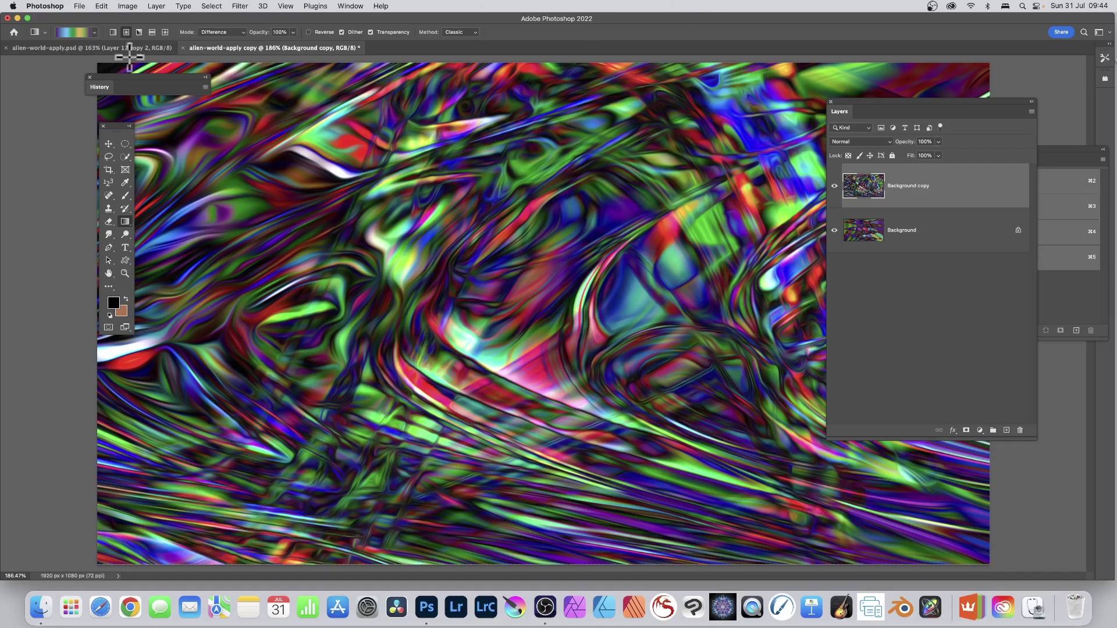
# Return to the alien-world-apply.psd document and scroll down its layer stack.
pyautogui.click(115, 47)
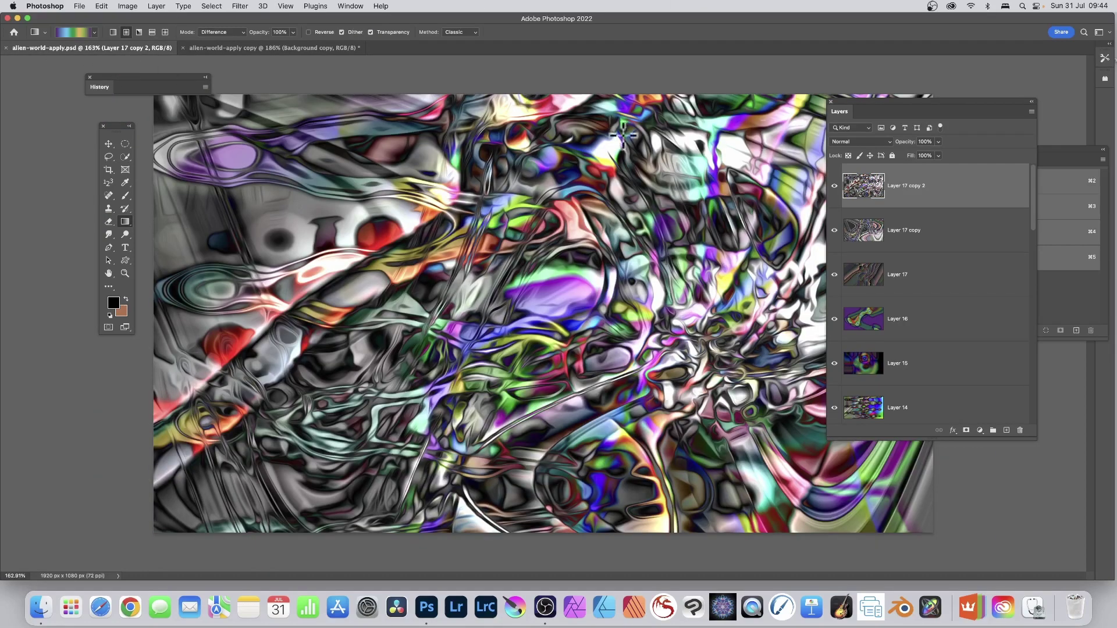
pyautogui.scroll(-5, 873, 397)
pyautogui.scroll(-5, 874, 397)
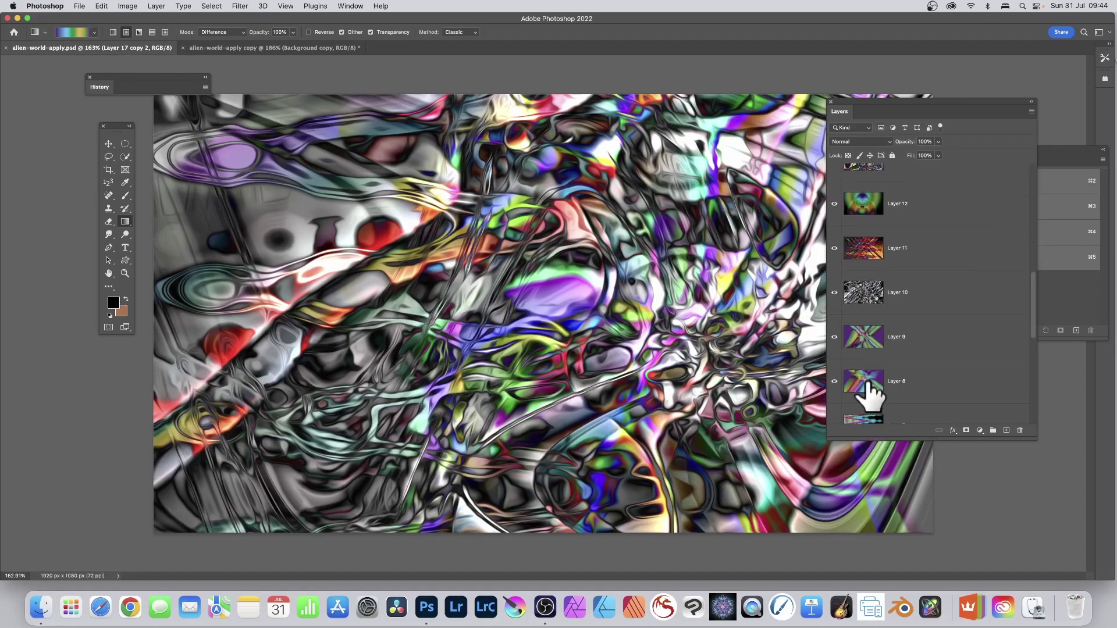